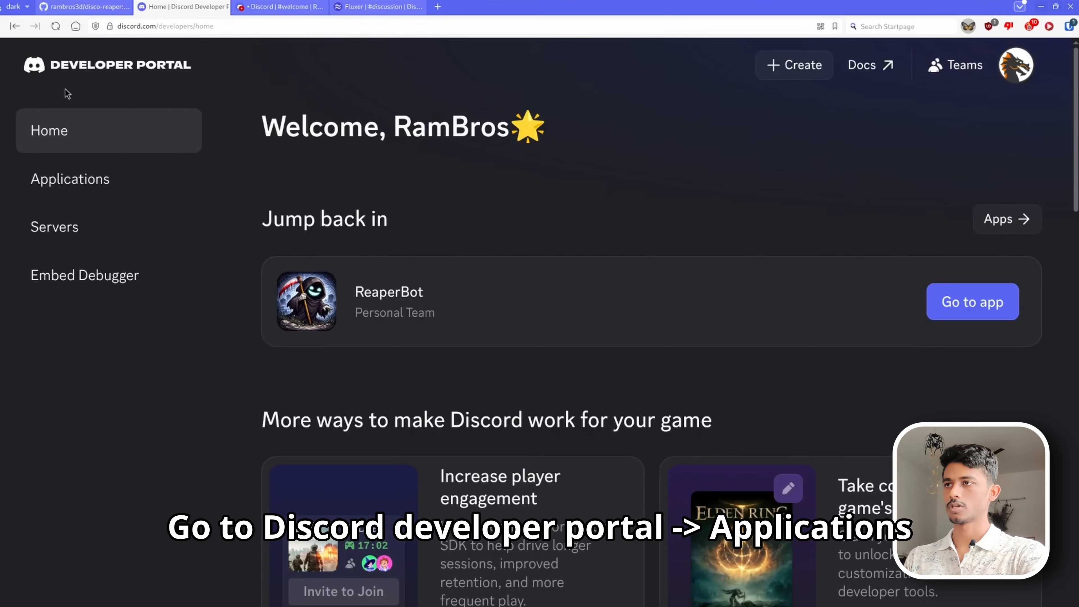
- Create a new application named ReaperTutorial, agreeing to the developer terms
{"action": "left_click", "coordinate": [123, 187]}
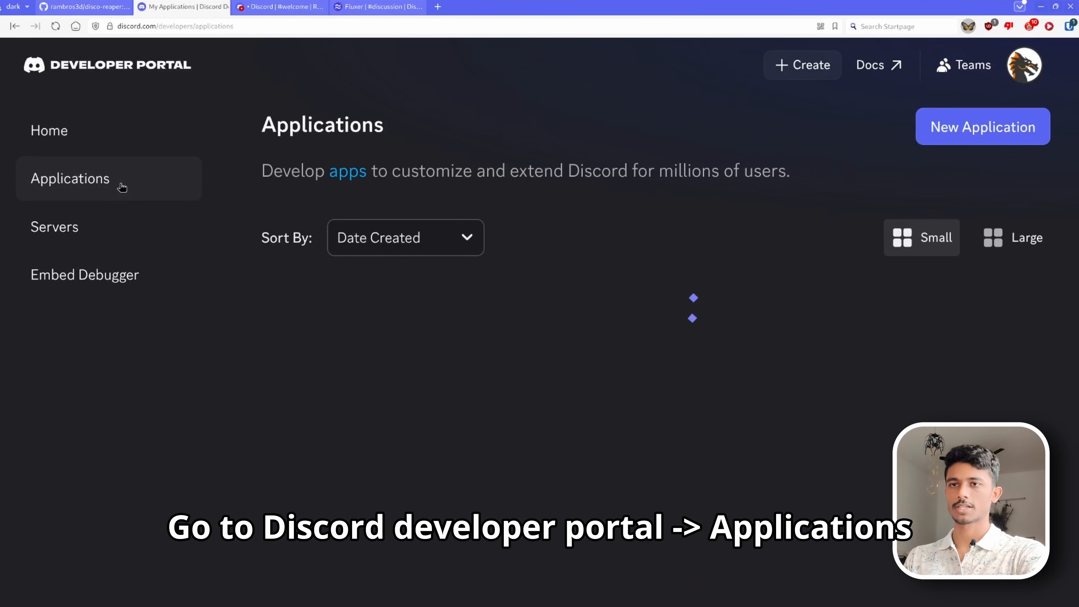
{"action": "left_click", "coordinate": [971, 129]}
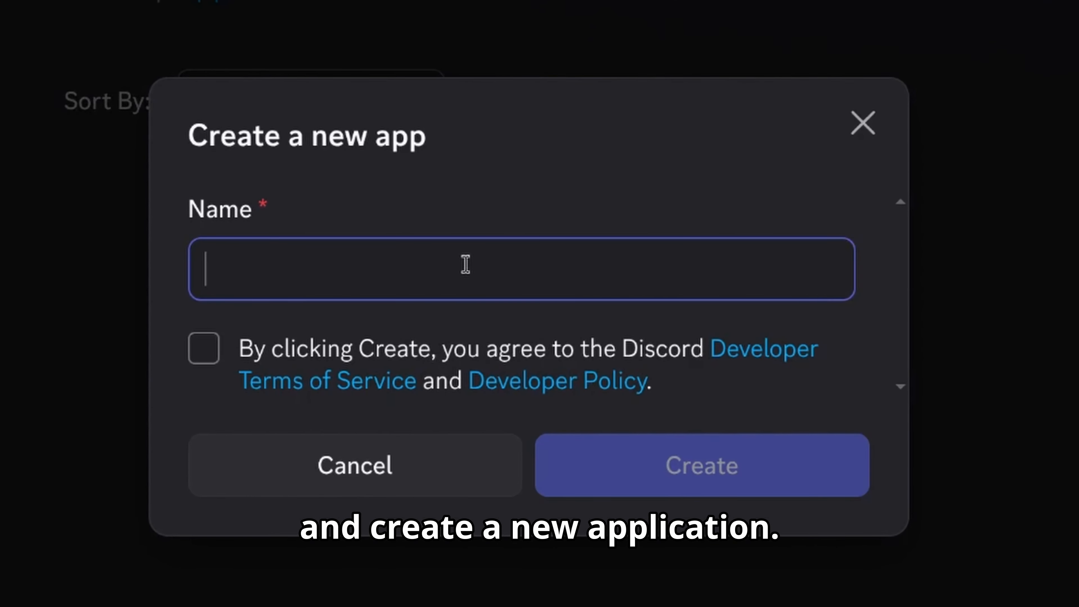
{"action": "left_click", "coordinate": [314, 334]}
{"action": "left_click", "coordinate": [407, 279]}
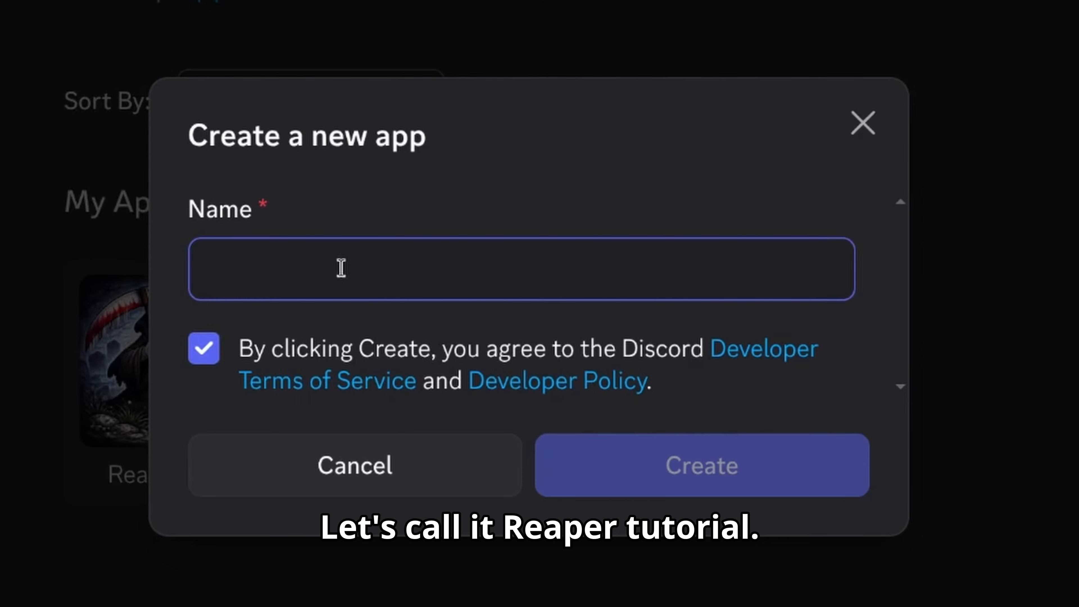
{"action": "type", "text": "Reaper"}
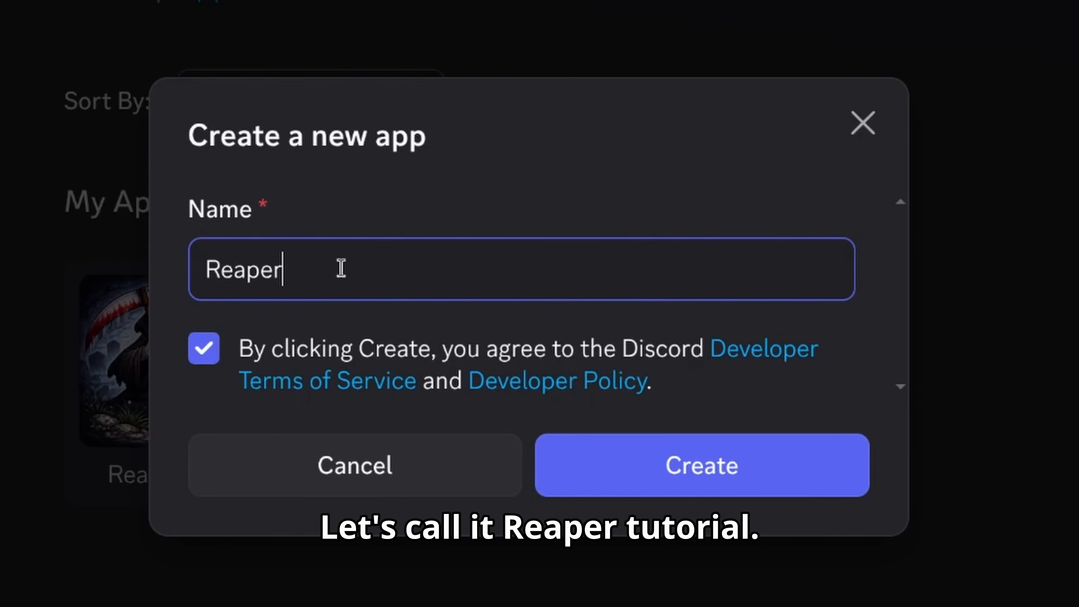
{"action": "type", "text": "Tutorial"}
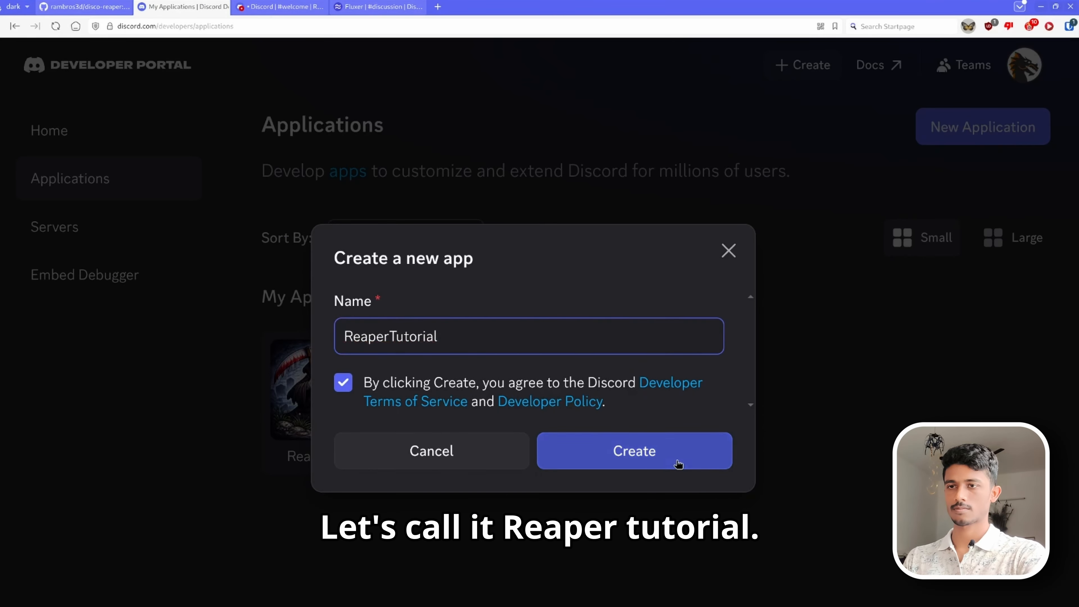
{"action": "left_click", "coordinate": [778, 487]}
{"action": "left_click", "coordinate": [488, 376]}
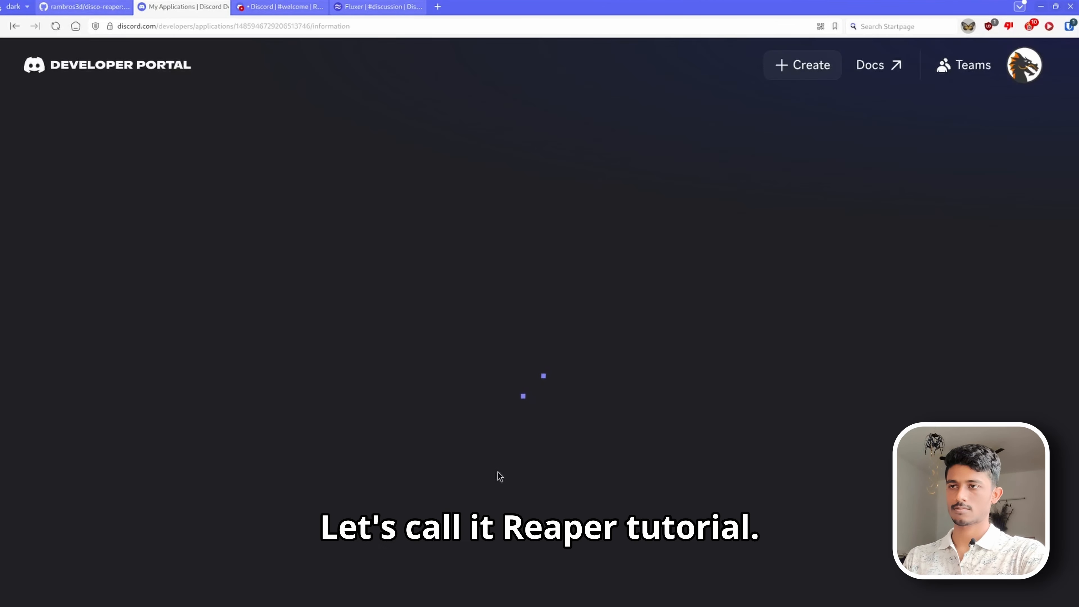
- In the app's Installation settings, add the bot scope to the Guild Install scopes
{"action": "left_click", "coordinate": [147, 251]}
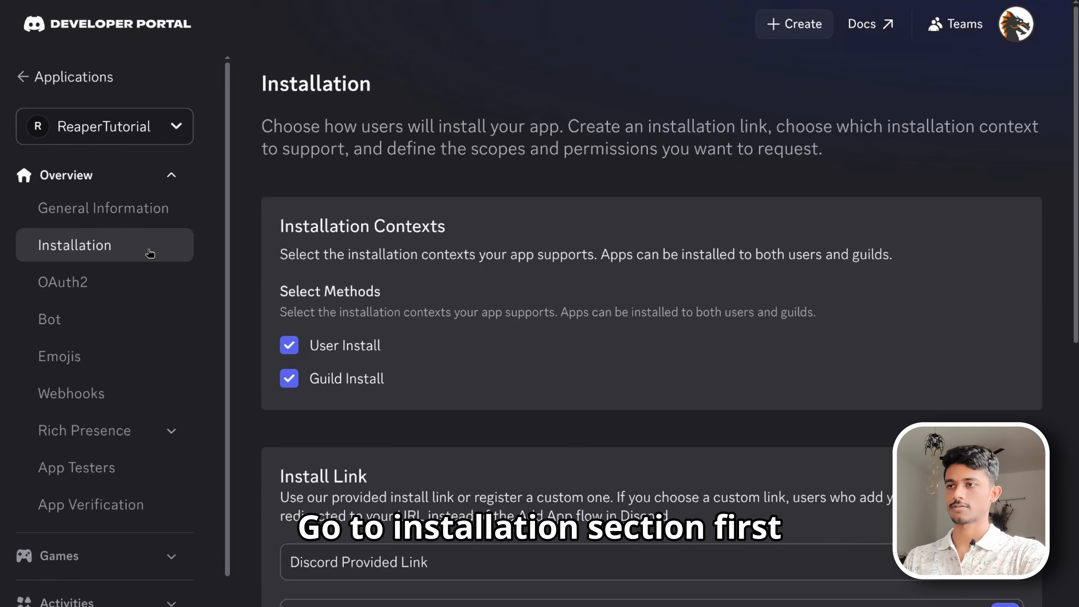
{"action": "scroll", "coordinate": [356, 334], "scroll_direction": "down", "scroll_amount": 3}
{"action": "scroll", "coordinate": [355, 334], "scroll_direction": "down", "scroll_amount": 4}
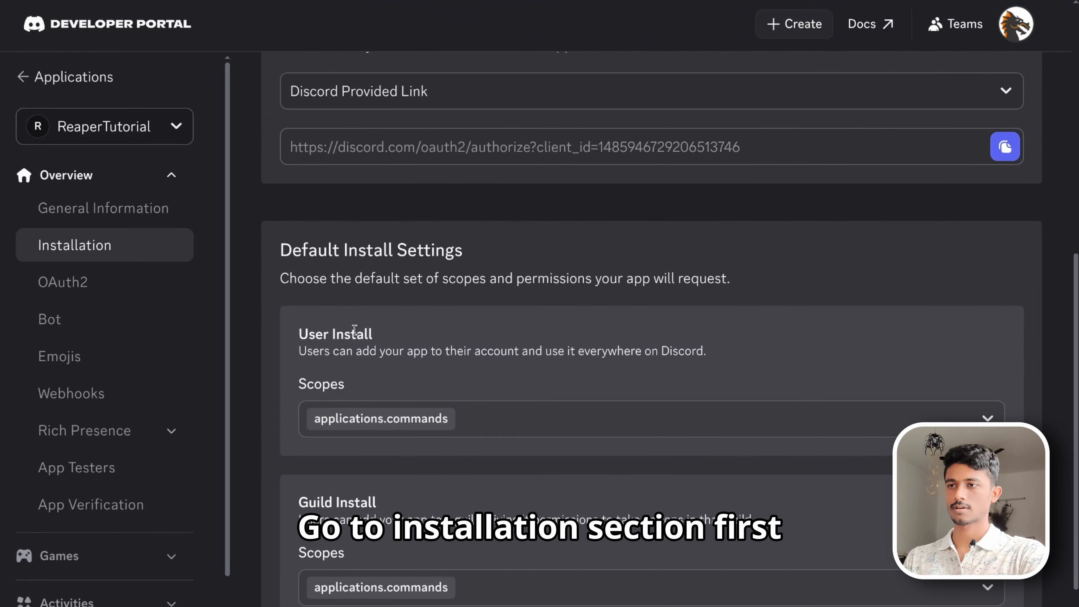
{"action": "scroll", "coordinate": [434, 400], "scroll_direction": "down", "scroll_amount": 1}
{"action": "left_click", "coordinate": [489, 516]}
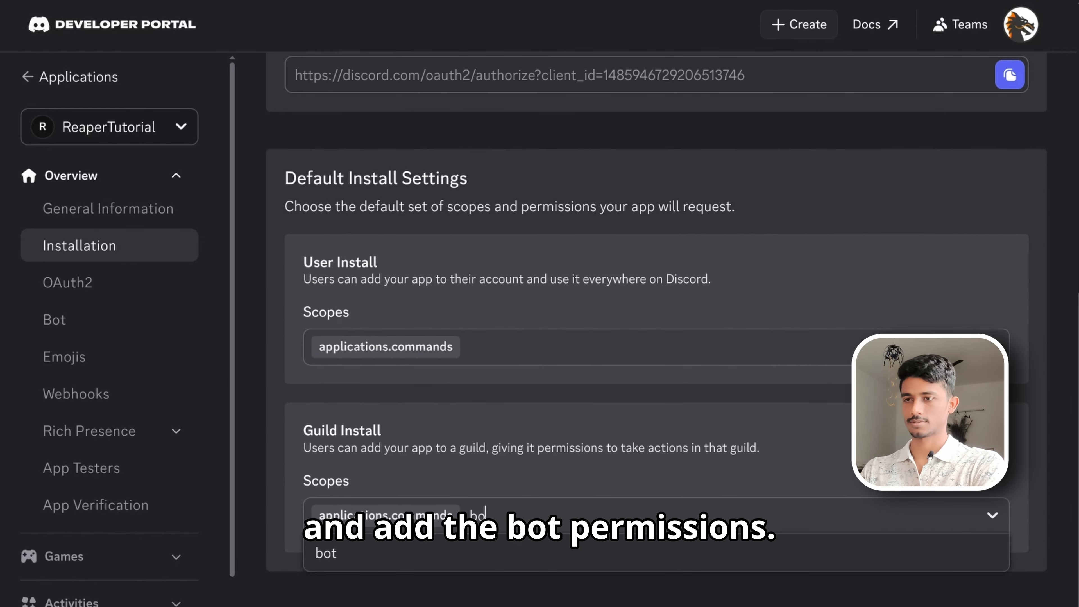
{"action": "left_click", "coordinate": [509, 554]}
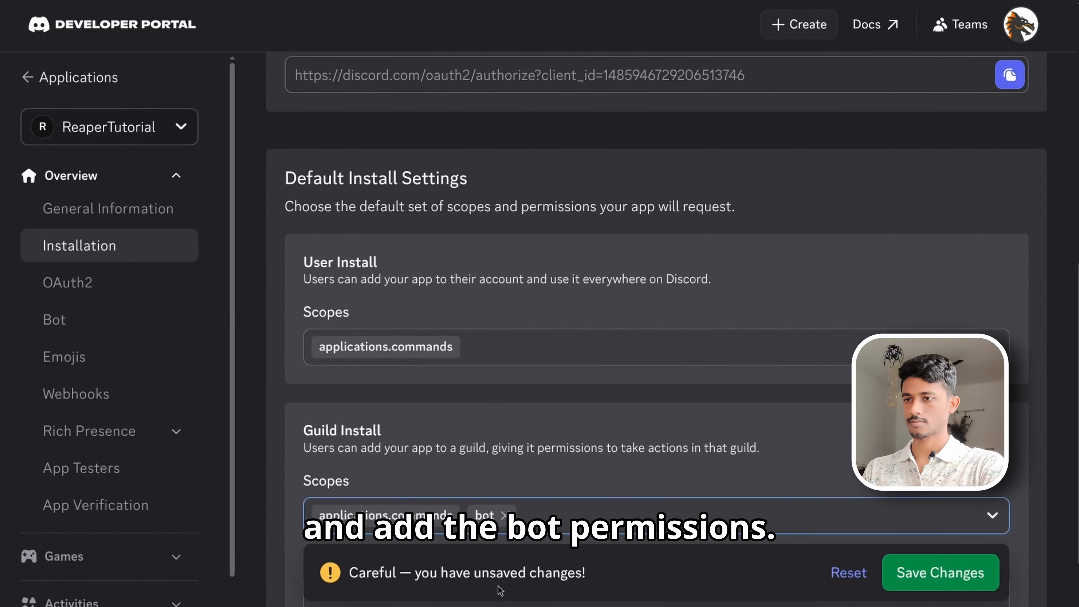
- Add Read Message History and View Channels permissions to the Guild Install settings and save the changes
{"action": "scroll", "coordinate": [499, 591], "scroll_direction": "down", "scroll_amount": 3}
{"action": "left_click", "coordinate": [482, 469]}
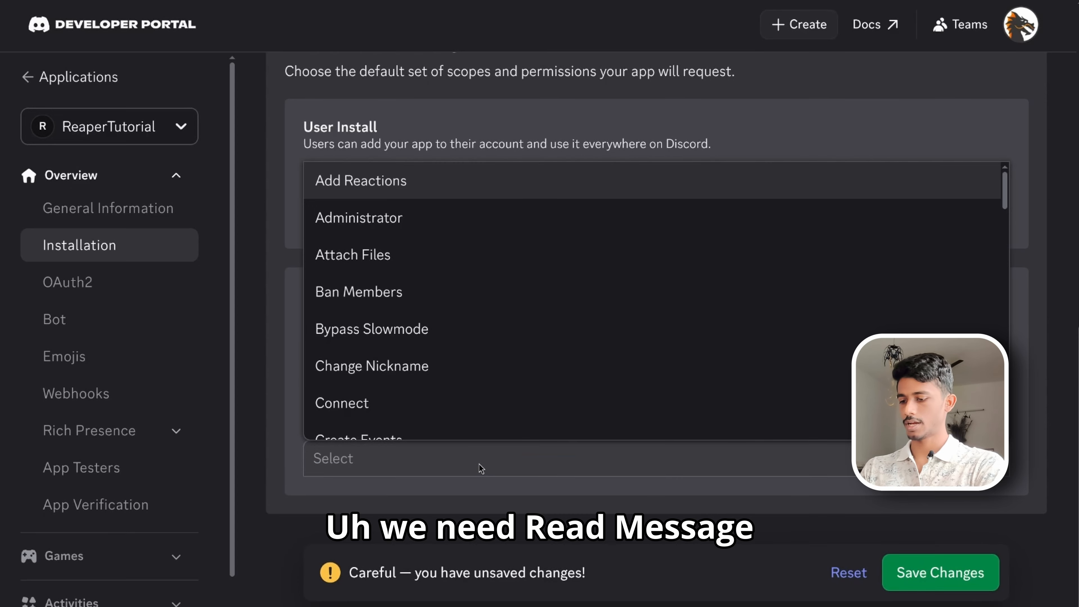
{"action": "type", "text": "read"}
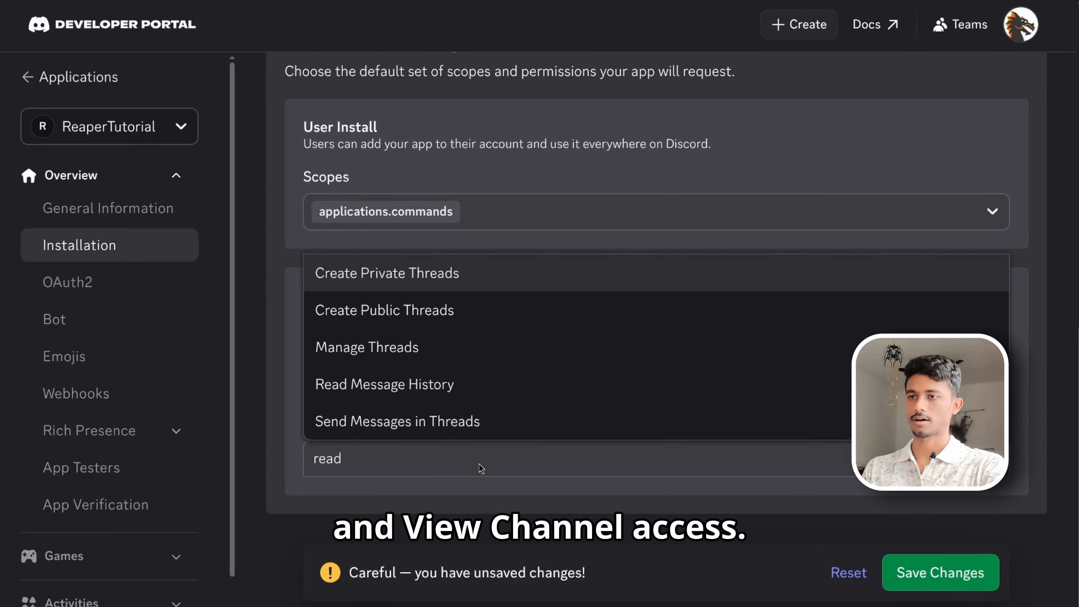
{"action": "left_click", "coordinate": [512, 397]}
{"action": "left_click", "coordinate": [479, 457]}
{"action": "type", "text": "view"}
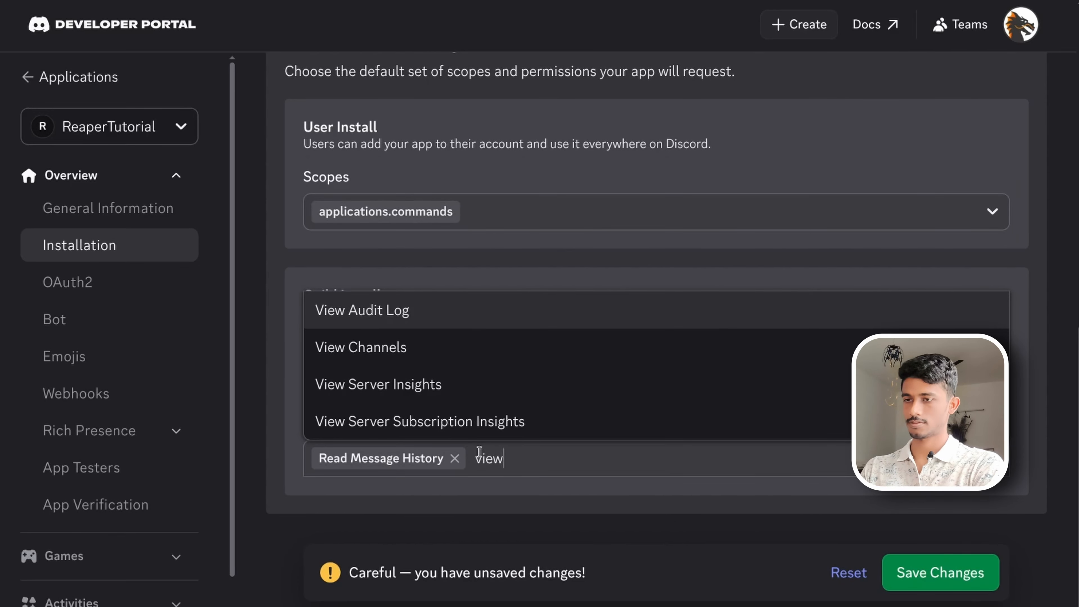
{"action": "left_click", "coordinate": [475, 347]}
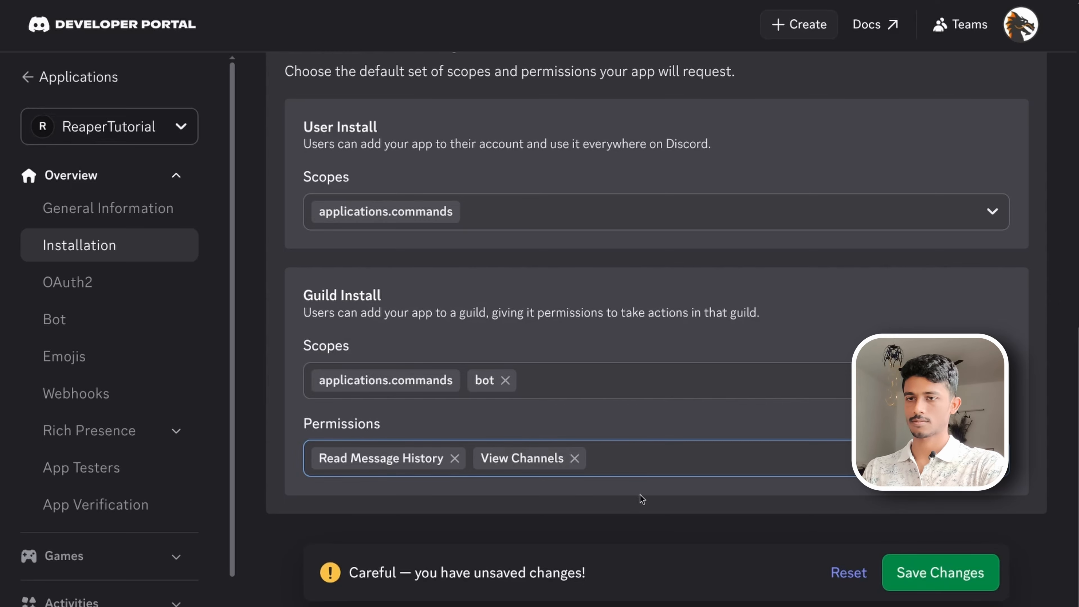
{"action": "left_click", "coordinate": [934, 572]}
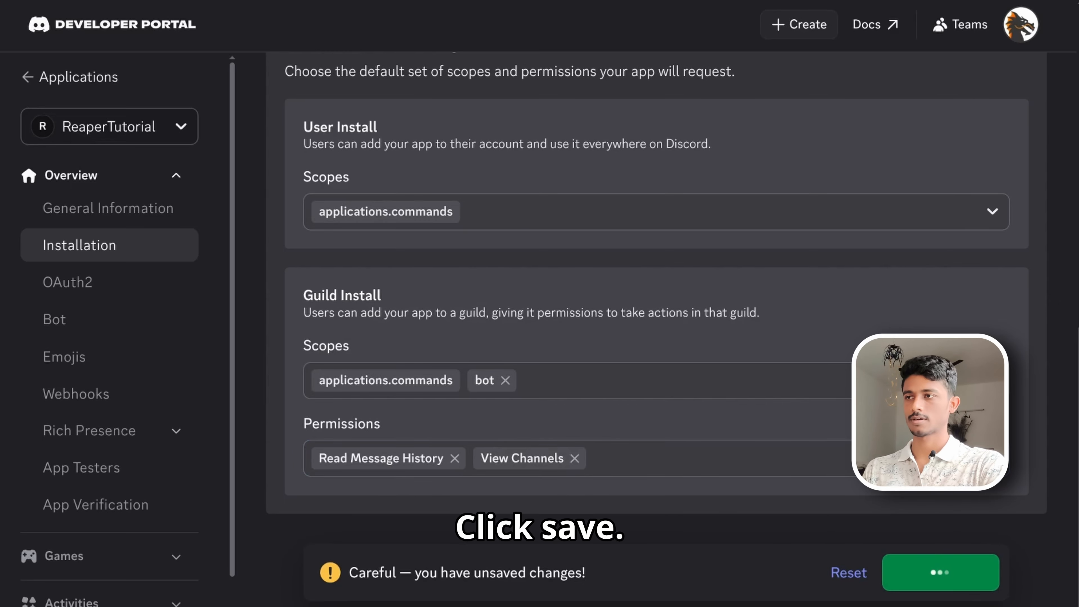
- Install the ReaperTutorial app to a server through its install link
{"action": "scroll", "coordinate": [583, 437], "scroll_direction": "up", "scroll_amount": 8}
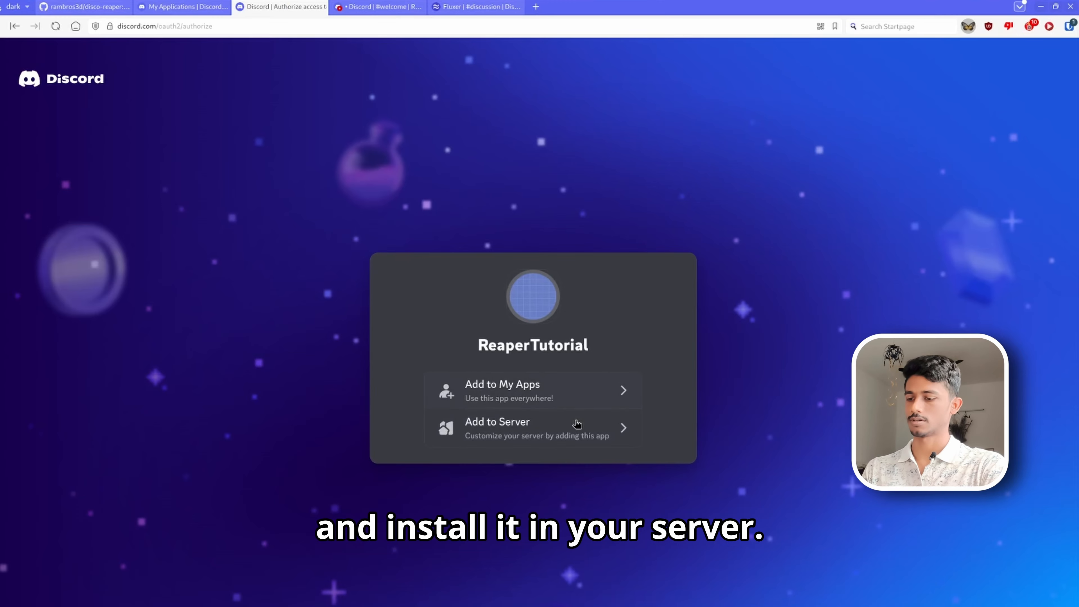
{"action": "left_click", "coordinate": [577, 424]}
{"action": "left_click", "coordinate": [637, 546]}
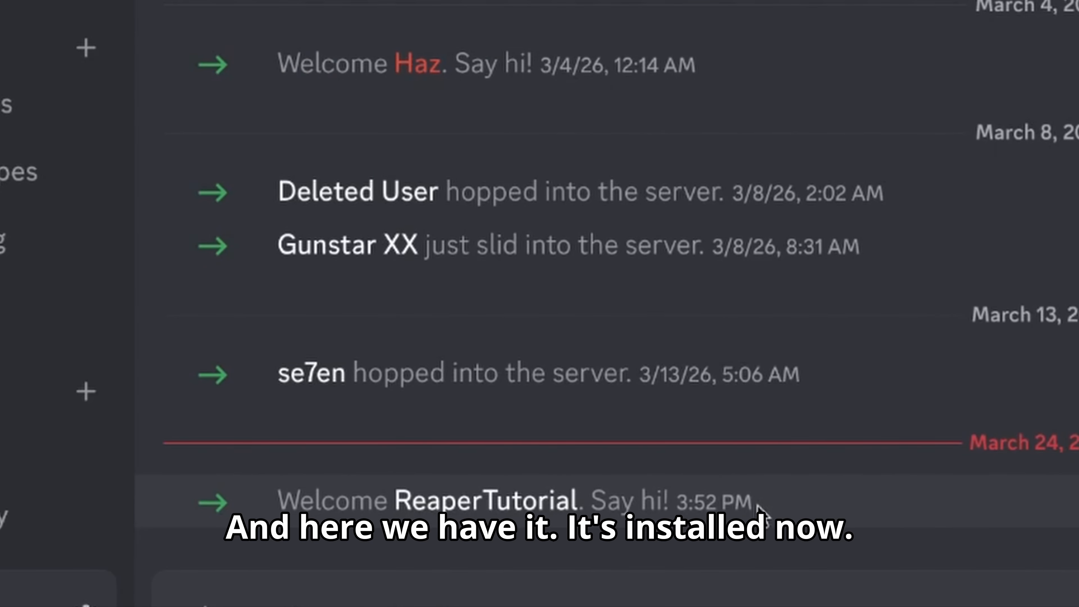
- Give the ReaperTutorial role access to the server's Private Category through its permission settings
{"action": "left_click_drag", "start_coordinate": [759, 509], "coordinate": [300, 504]}
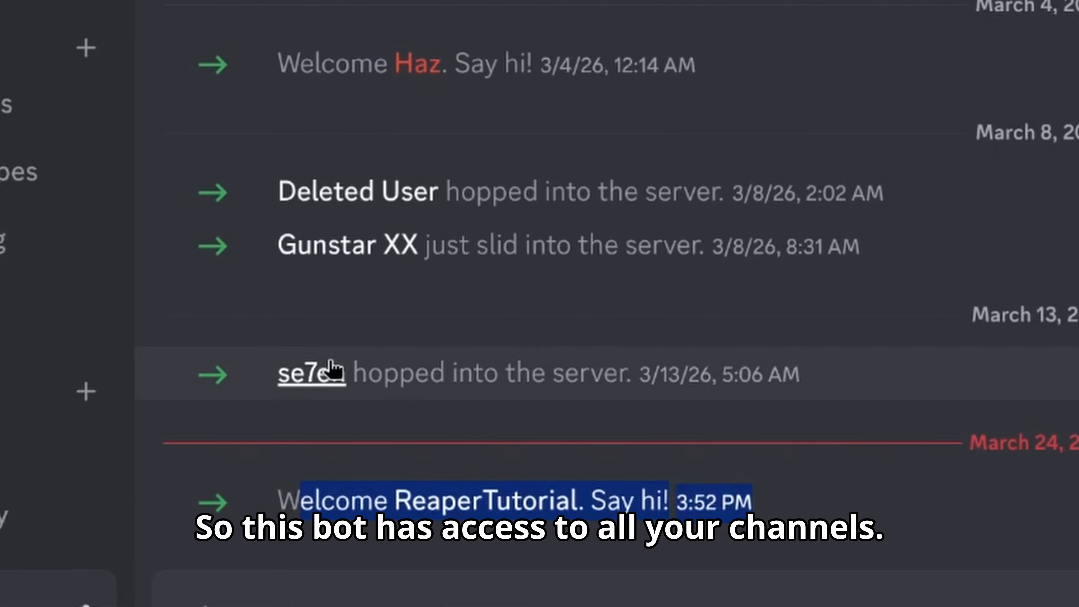
{"action": "mouse_move", "coordinate": [136, 380]}
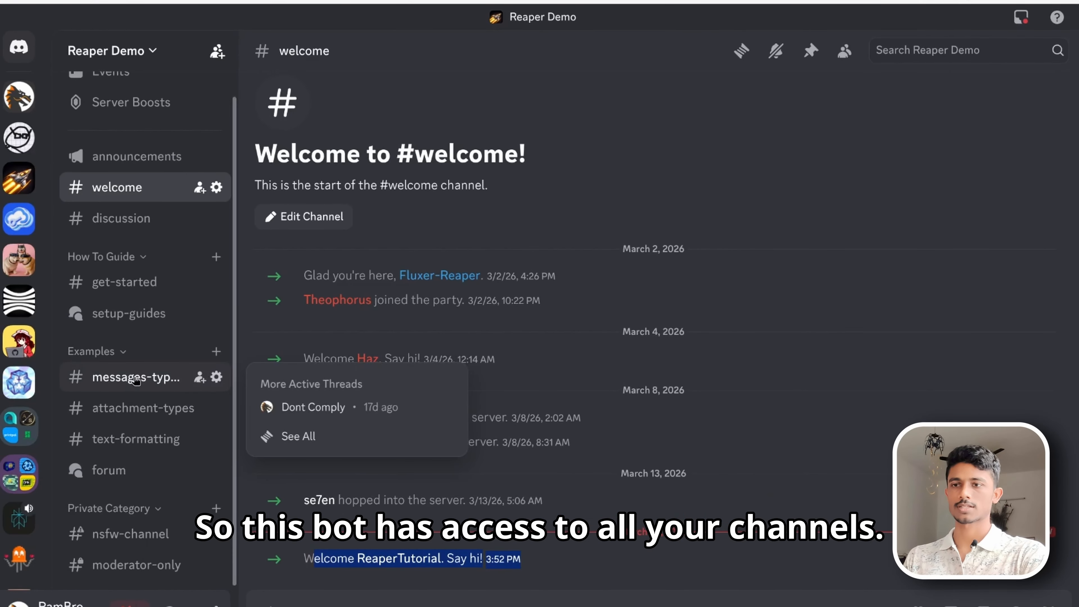
{"action": "right_click", "coordinate": [175, 517]}
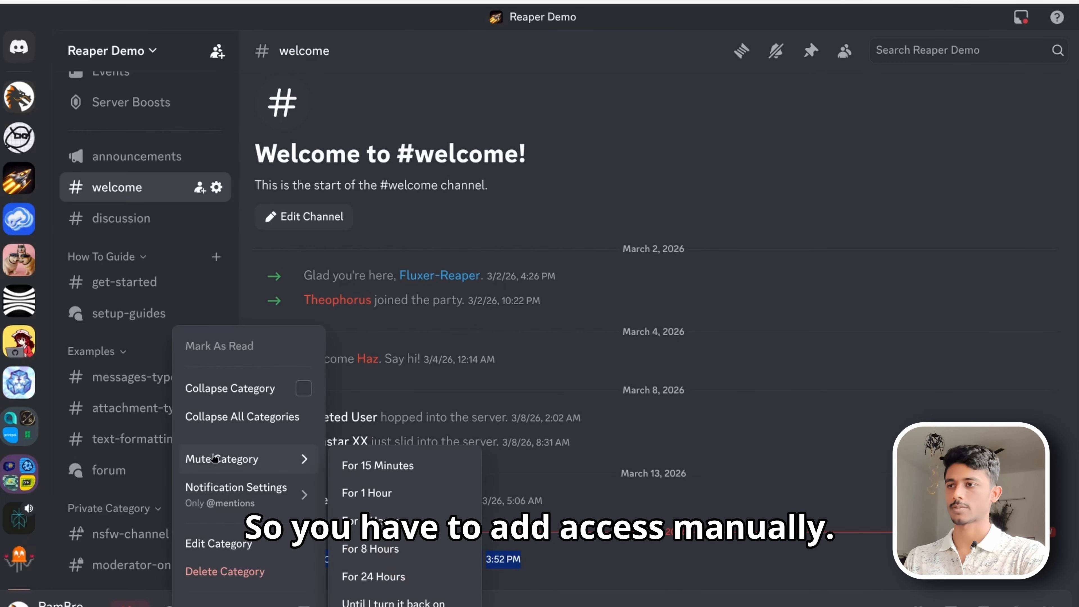
{"action": "left_click", "coordinate": [233, 539]}
{"action": "left_click", "coordinate": [183, 126]}
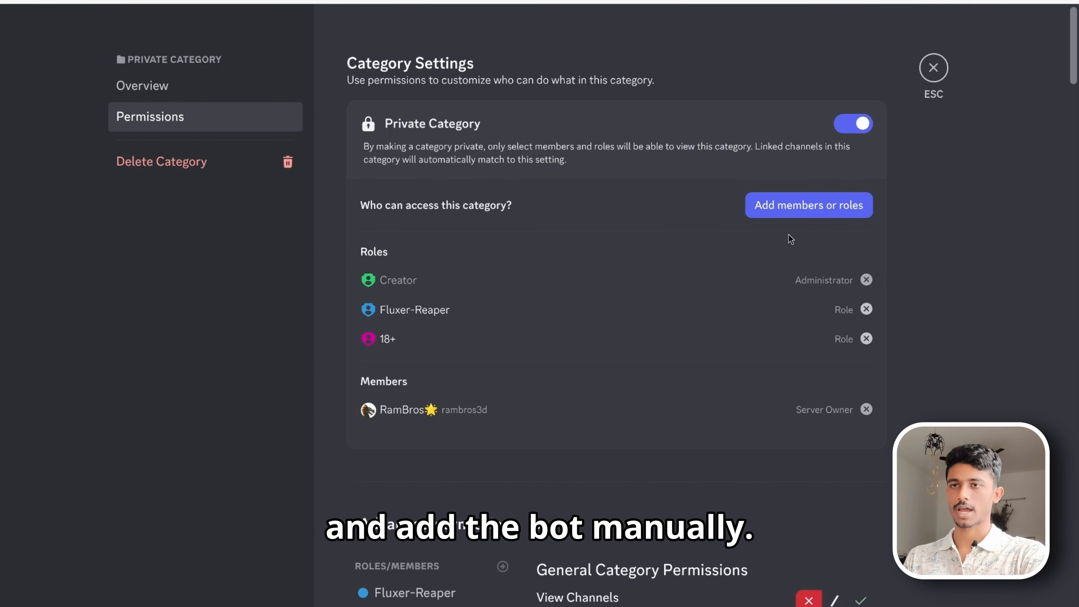
{"action": "left_click", "coordinate": [795, 220]}
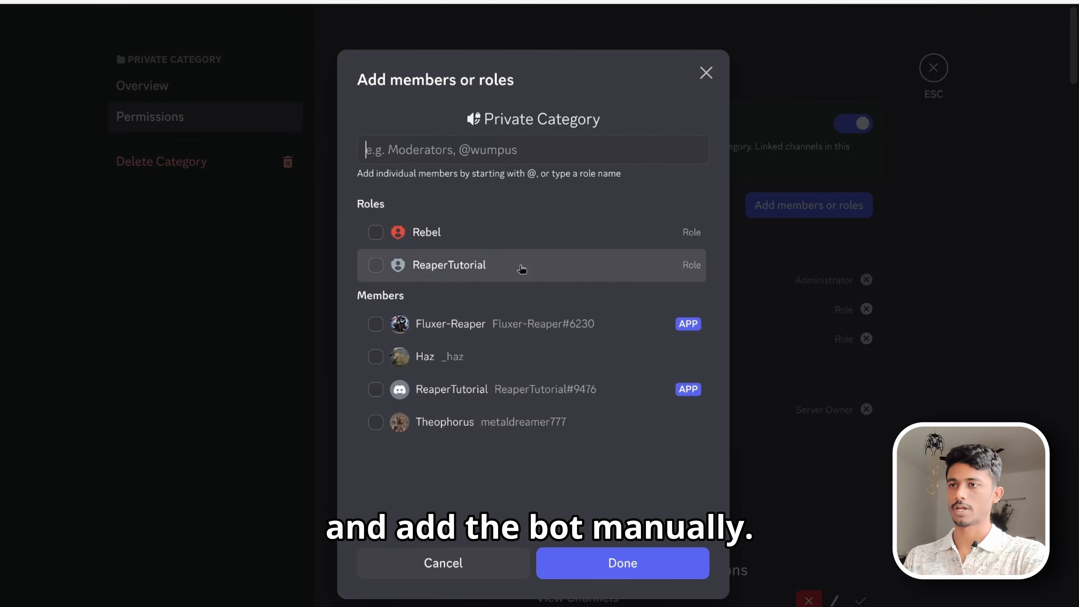
{"action": "left_click", "coordinate": [377, 265]}
{"action": "left_click", "coordinate": [642, 578]}
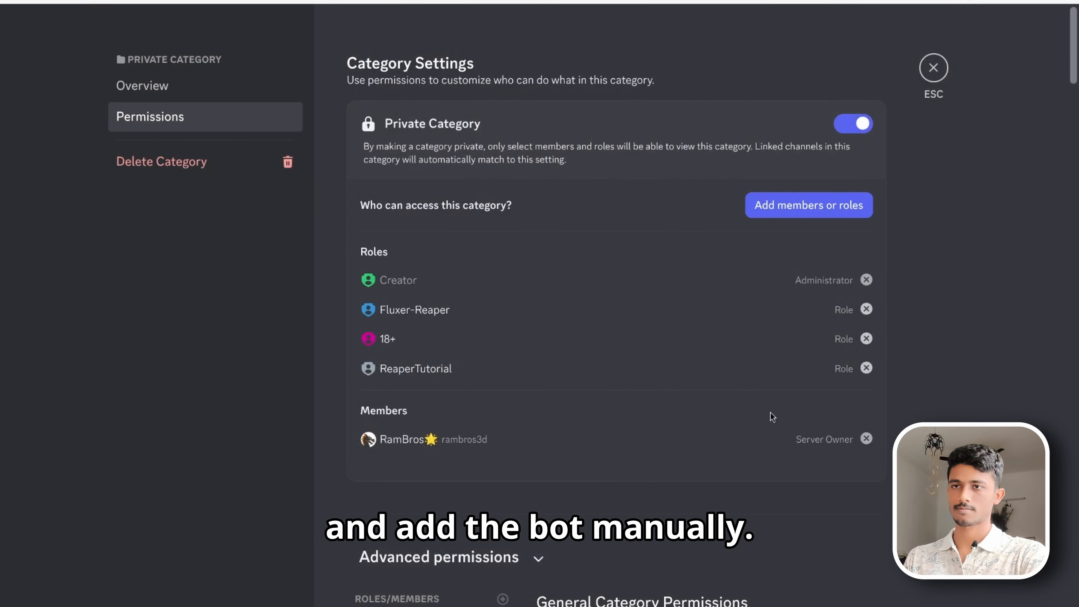
{"action": "left_click", "coordinate": [942, 79]}
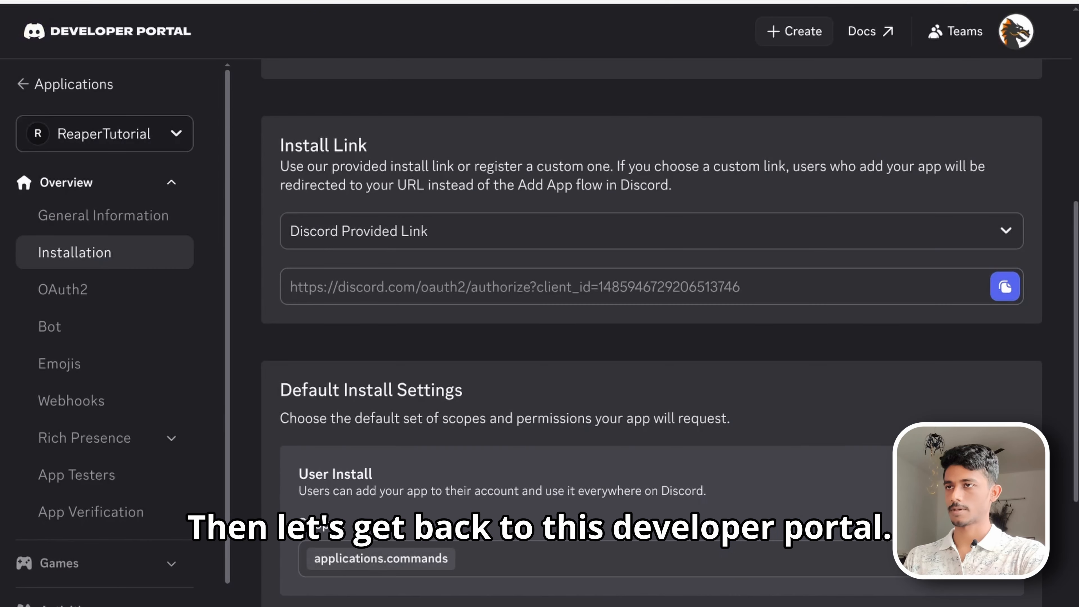
- Regenerate the bot's token in the app's Bot section
{"action": "left_click", "coordinate": [103, 336]}
{"action": "scroll", "coordinate": [468, 365], "scroll_direction": "down", "scroll_amount": 10}
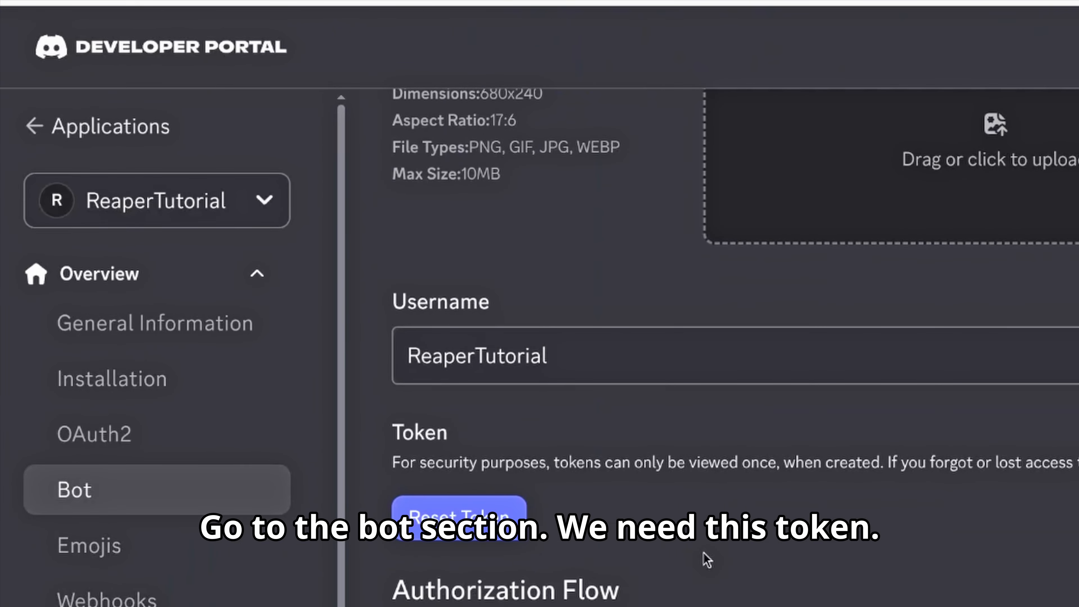
{"action": "left_click", "coordinate": [481, 410]}
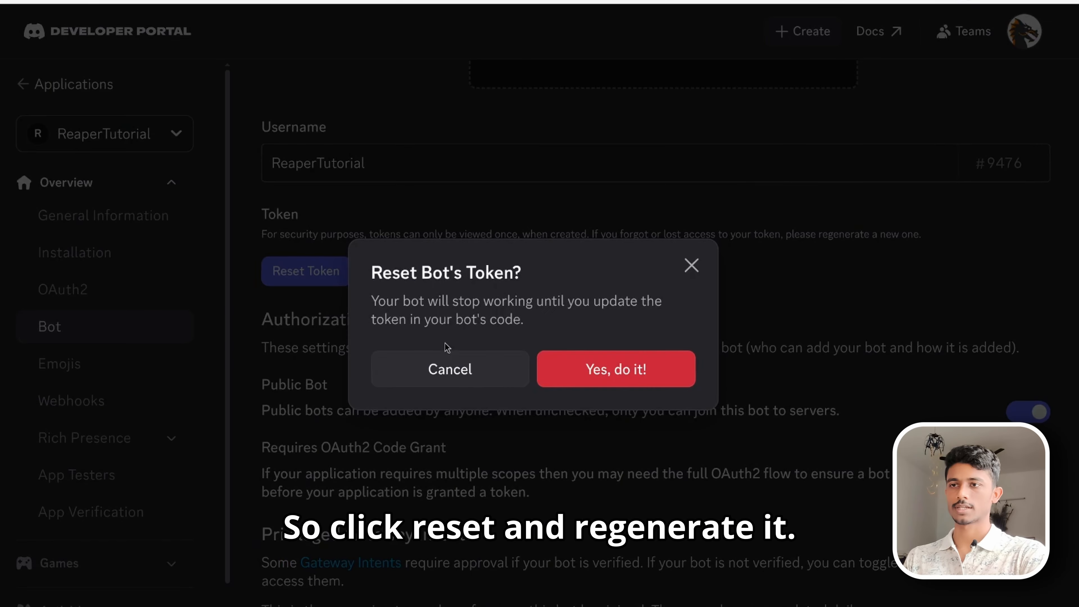
{"action": "left_click", "coordinate": [618, 374]}
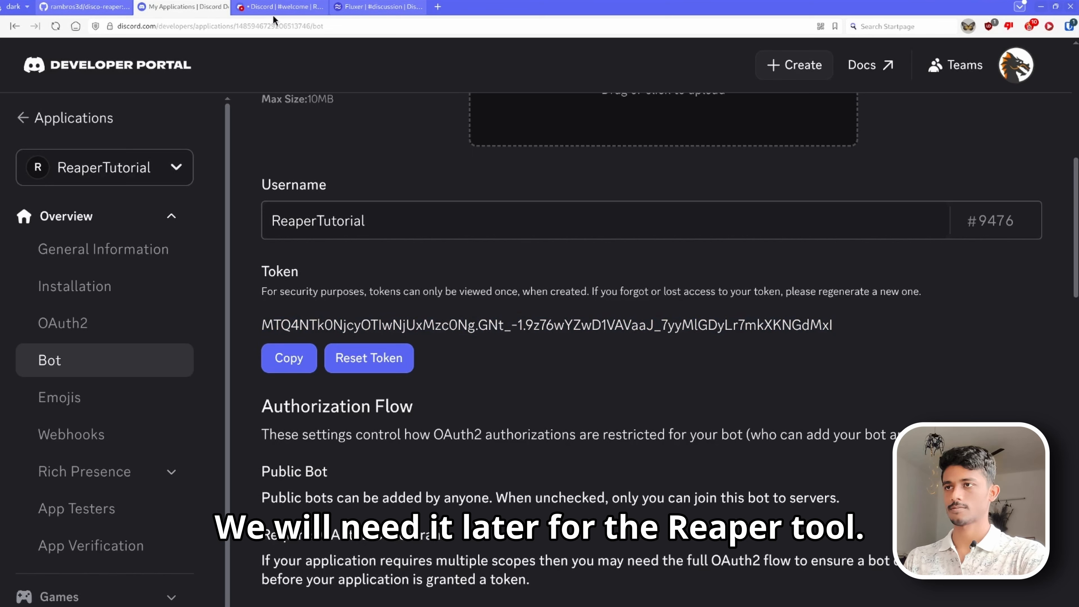
- Switch to the Fluxer tab and create a new community named target community
{"action": "mouse_move", "coordinate": [274, 18]}
{"action": "left_click", "coordinate": [378, 7]}
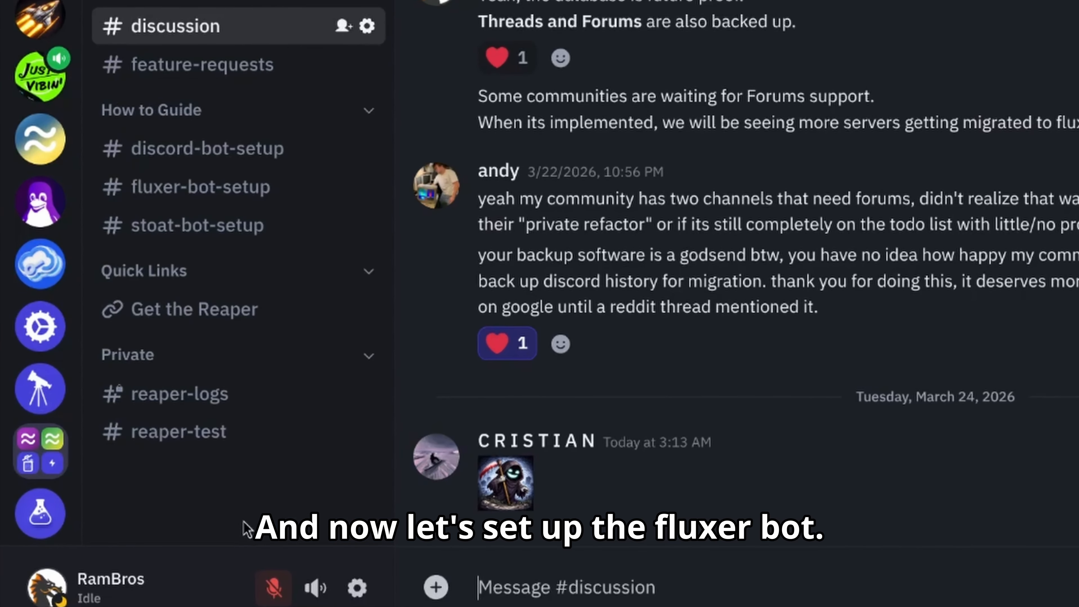
{"action": "scroll", "coordinate": [42, 374], "scroll_direction": "down", "scroll_amount": 5}
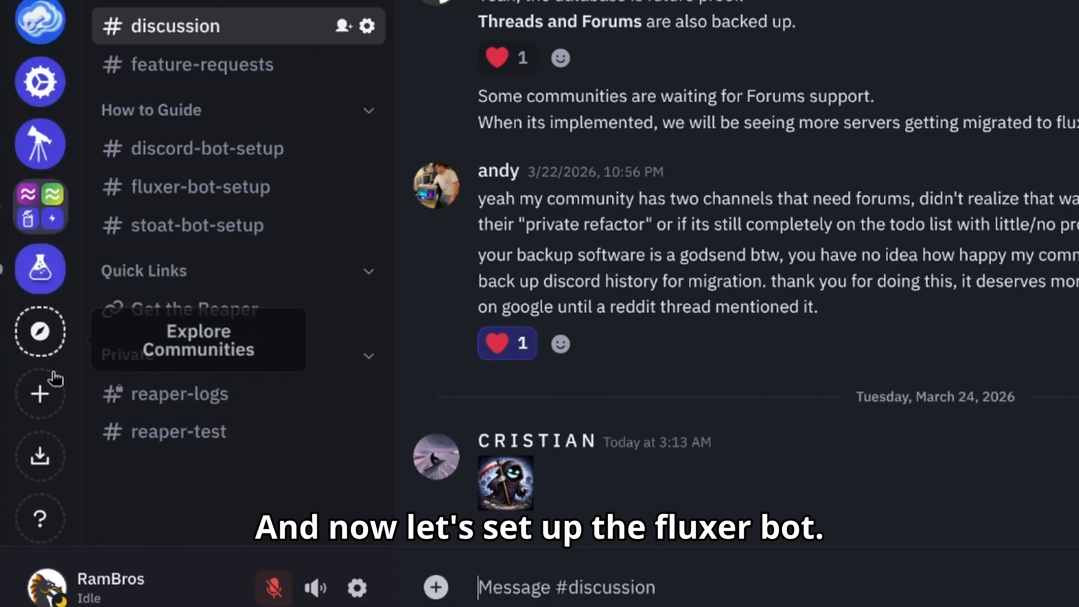
{"action": "left_click", "coordinate": [39, 384]}
{"action": "left_click", "coordinate": [775, 123]}
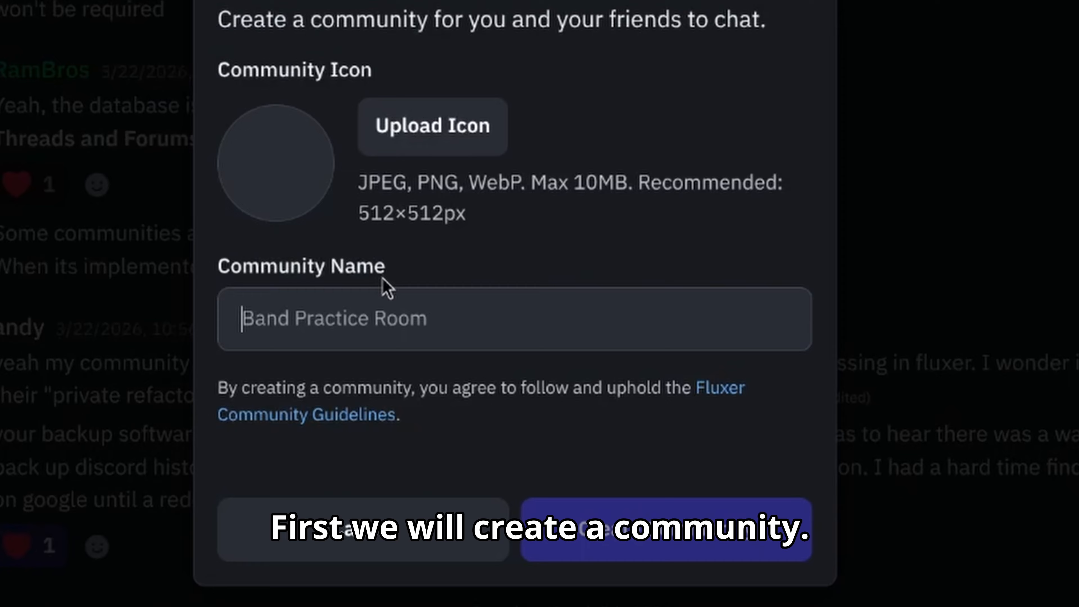
{"action": "type", "text": "target co"}
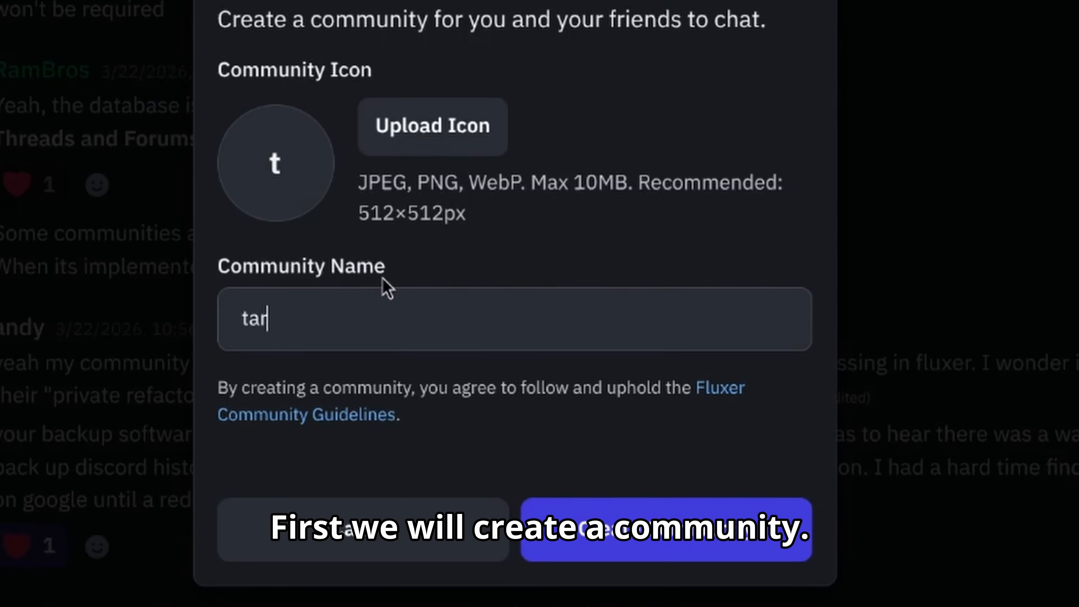
{"action": "type", "text": "mmunity"}
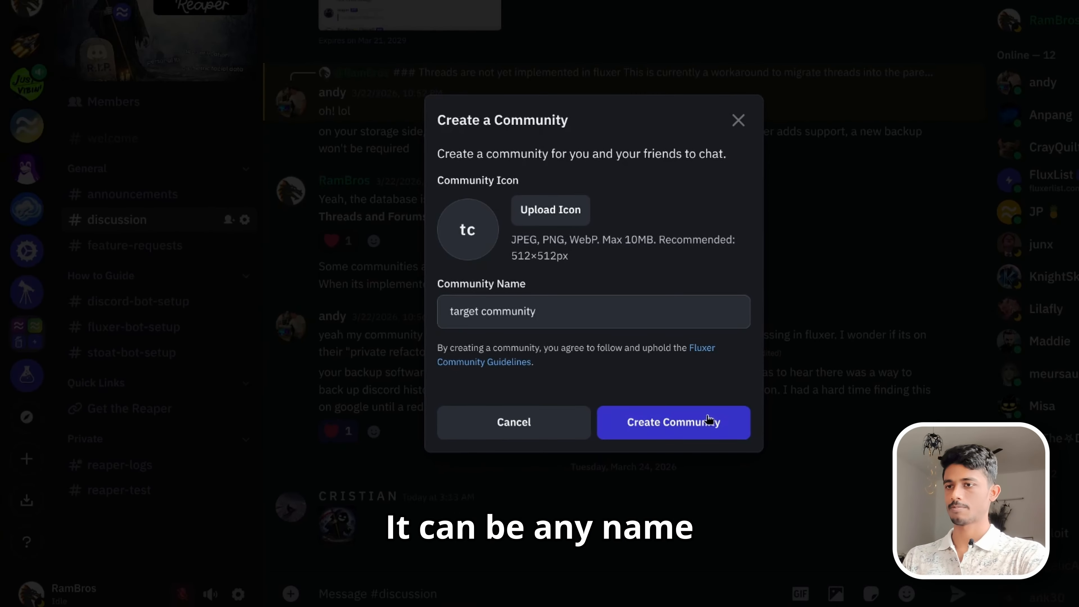
{"action": "left_click", "coordinate": [736, 528]}
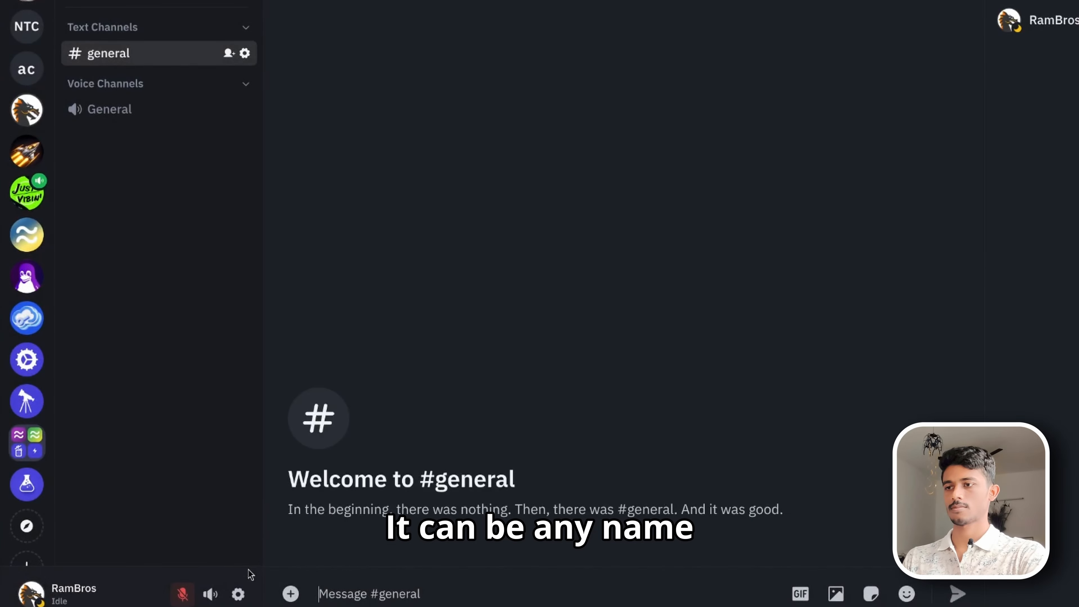
- Open the Applications section of the Fluxer user settings
{"action": "left_click", "coordinate": [239, 594]}
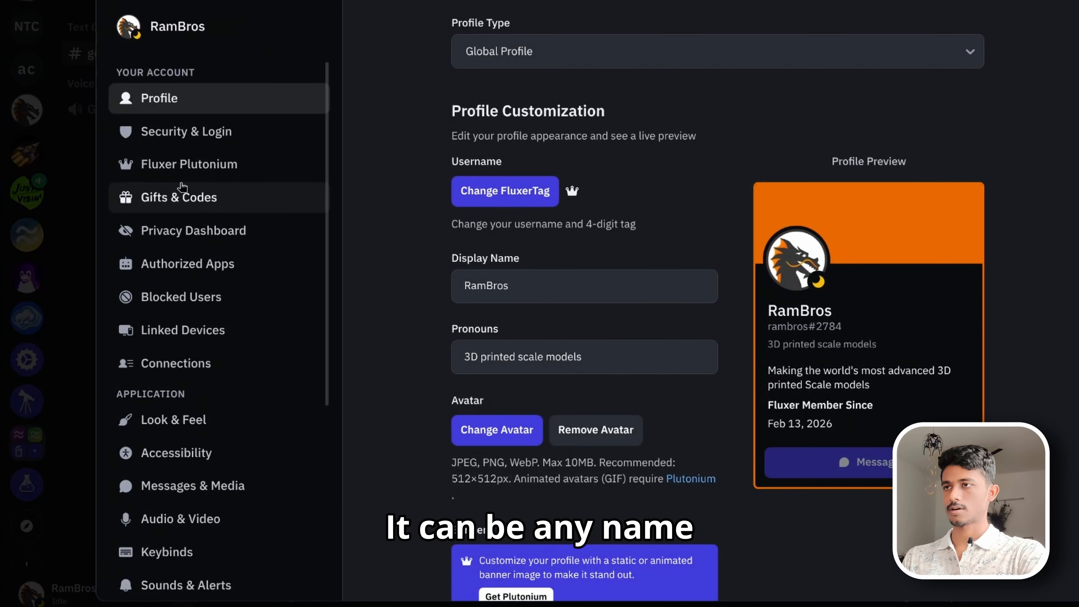
{"action": "scroll", "coordinate": [213, 272], "scroll_direction": "down", "scroll_amount": 5}
{"action": "left_click", "coordinate": [216, 406]}
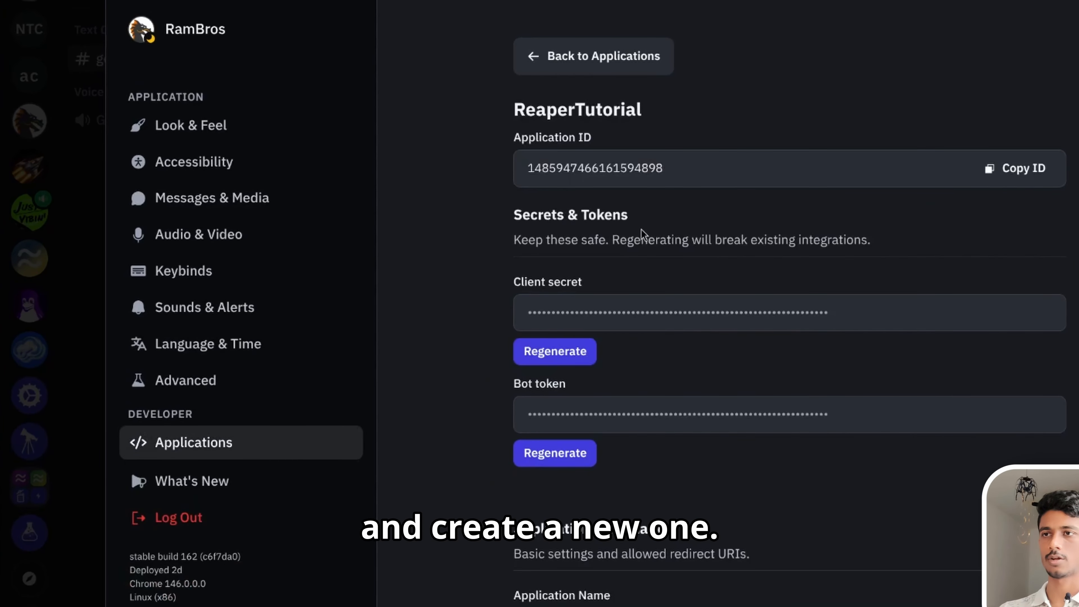
- Create a new Fluxer application named ReaperMigrator
{"action": "left_click", "coordinate": [603, 57]}
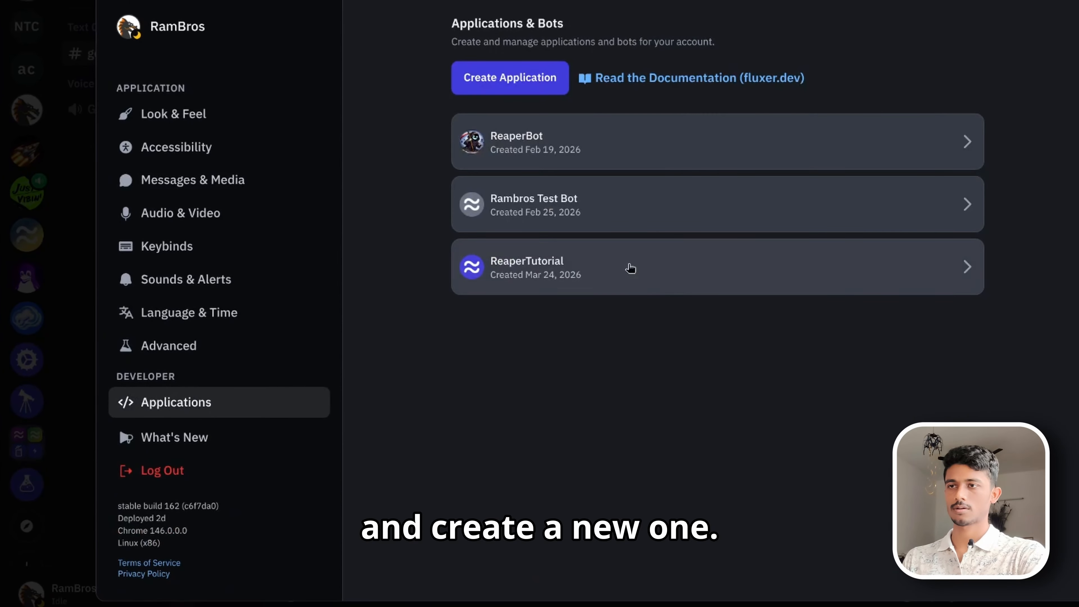
{"action": "left_click", "coordinate": [531, 89]}
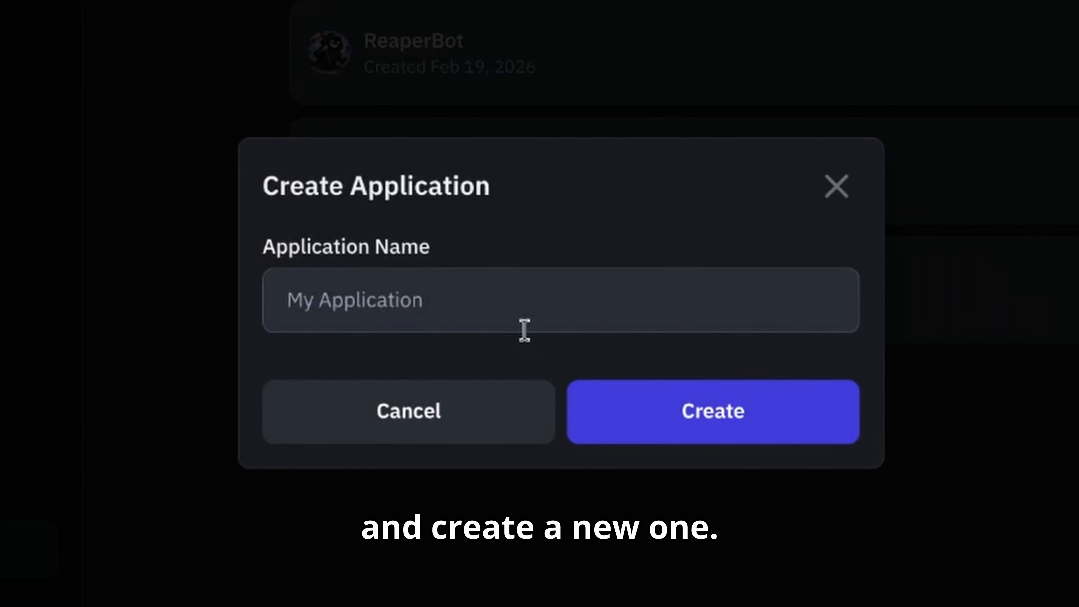
{"action": "type", "text": "Reape"}
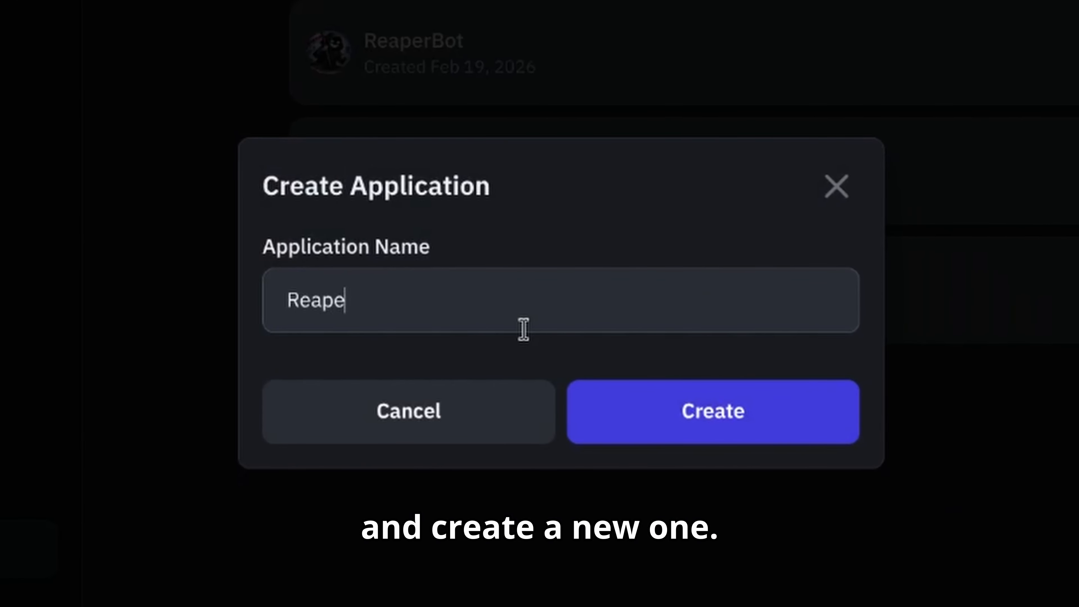
{"action": "type", "text": "rMigrator"}
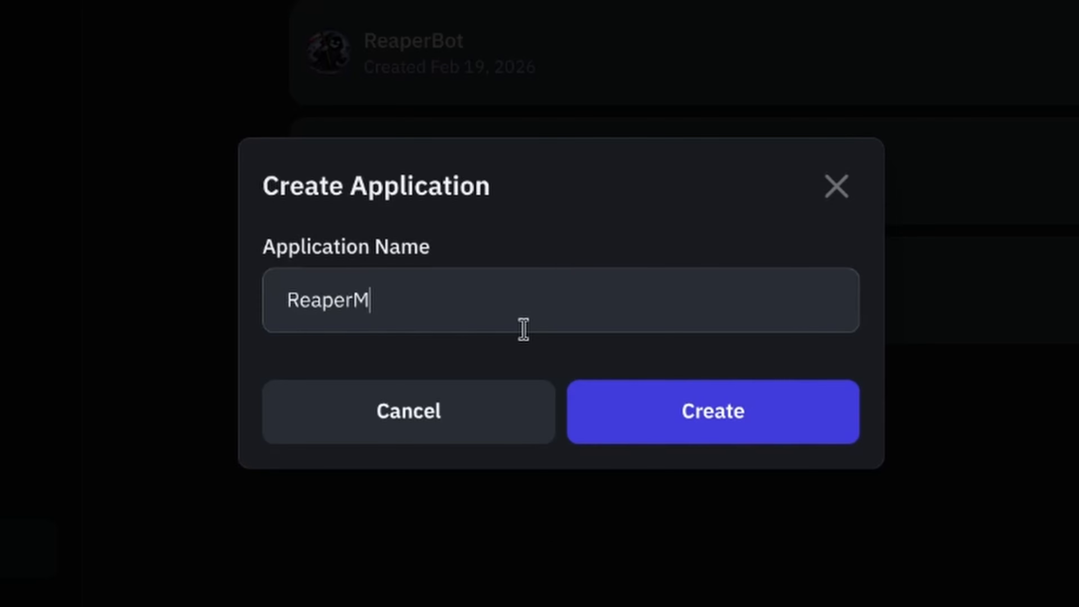
{"action": "left_click", "coordinate": [689, 433]}
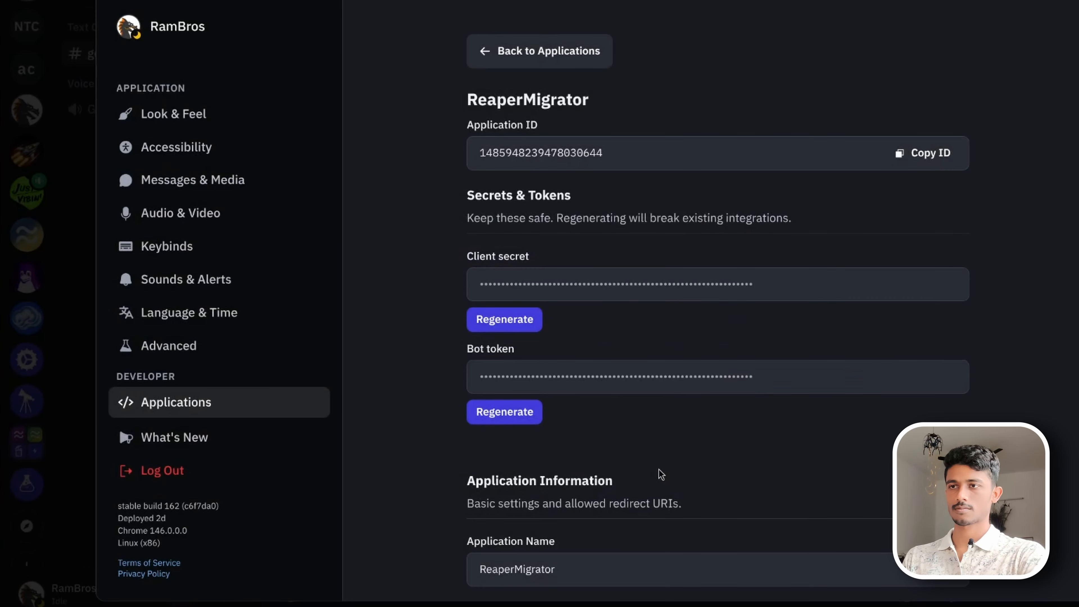
- Build an OAuth2 authorize URL with the bot scope and Administrator permission, and copy it
{"action": "scroll", "coordinate": [662, 462], "scroll_direction": "down", "scroll_amount": 20}
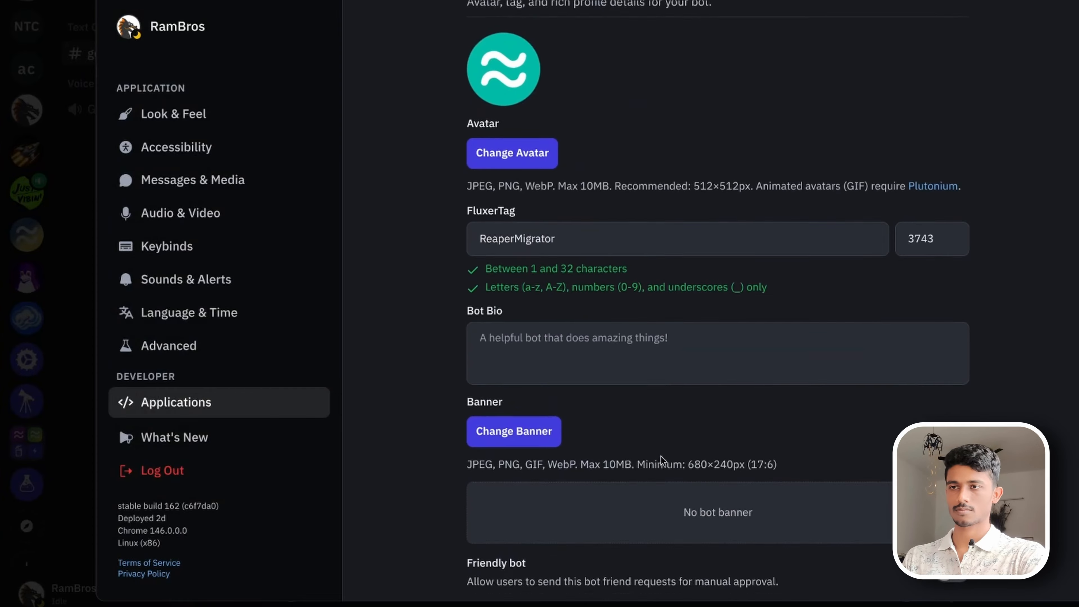
{"action": "scroll", "coordinate": [659, 457], "scroll_direction": "down", "scroll_amount": 2}
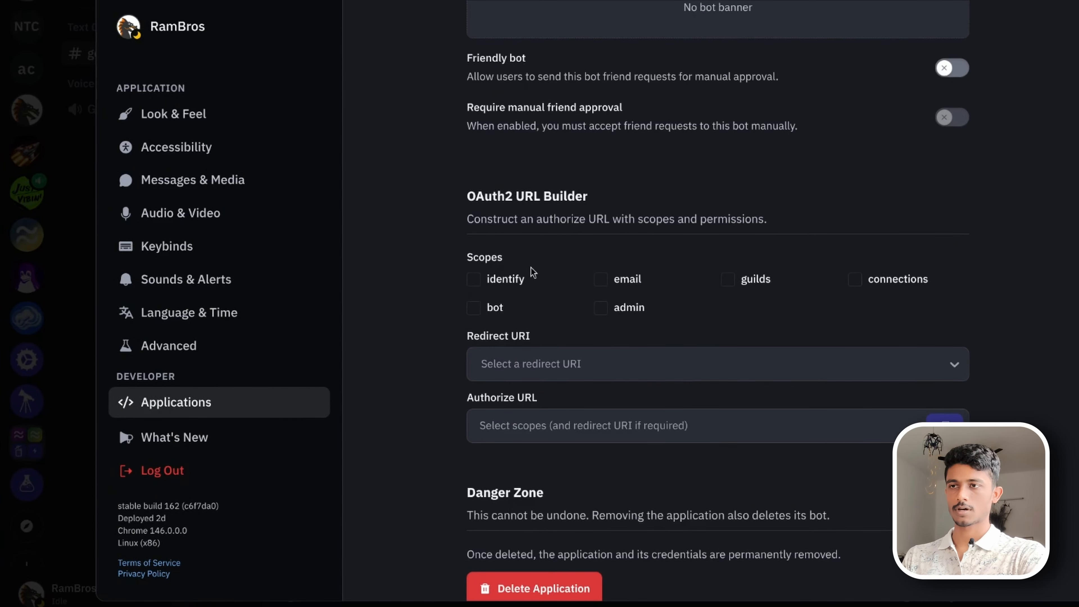
{"action": "left_click", "coordinate": [495, 313]}
{"action": "scroll", "coordinate": [555, 303], "scroll_direction": "down", "scroll_amount": 3}
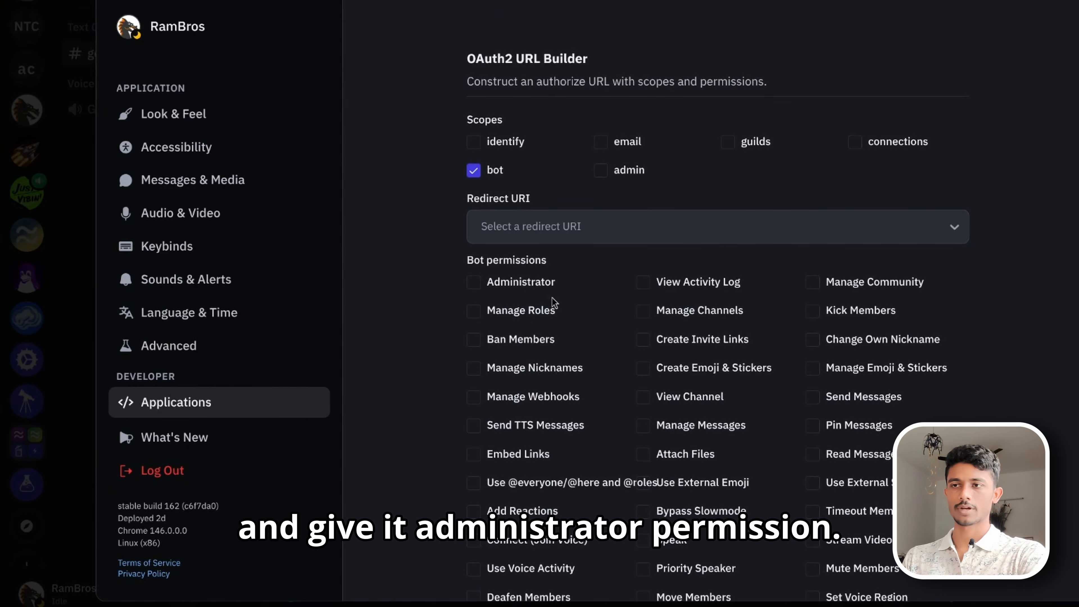
{"action": "left_click", "coordinate": [547, 290]}
{"action": "scroll", "coordinate": [547, 289], "scroll_direction": "down", "scroll_amount": 6}
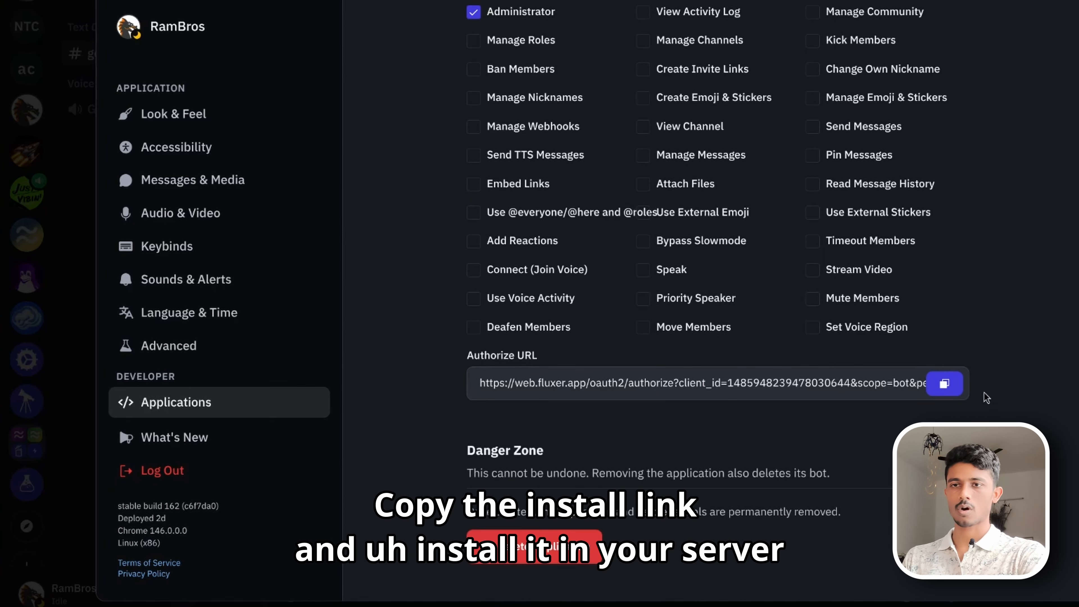
{"action": "left_click", "coordinate": [959, 388]}
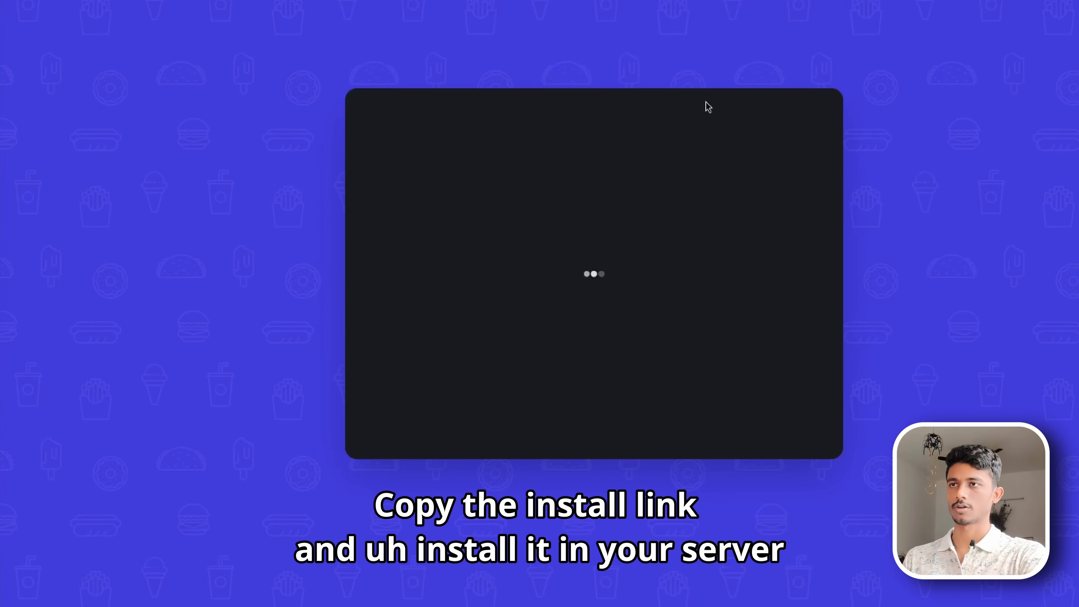
- Authorize ReaperMigrator to join the target community with Administrator permission
{"action": "left_click", "coordinate": [650, 415]}
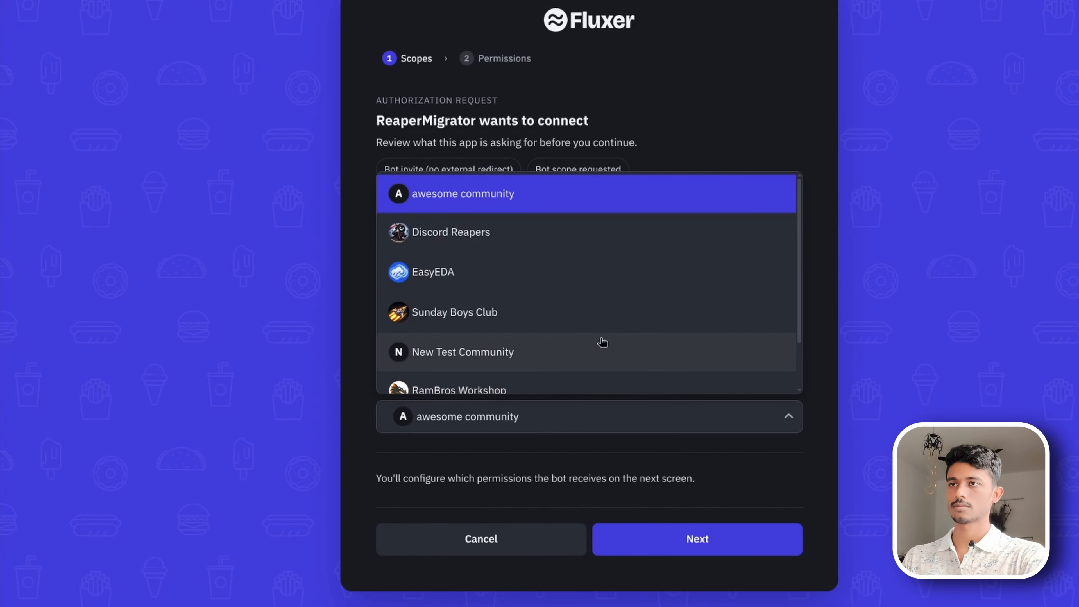
{"action": "scroll", "coordinate": [602, 342], "scroll_direction": "down", "scroll_amount": 2}
{"action": "left_click", "coordinate": [525, 377]}
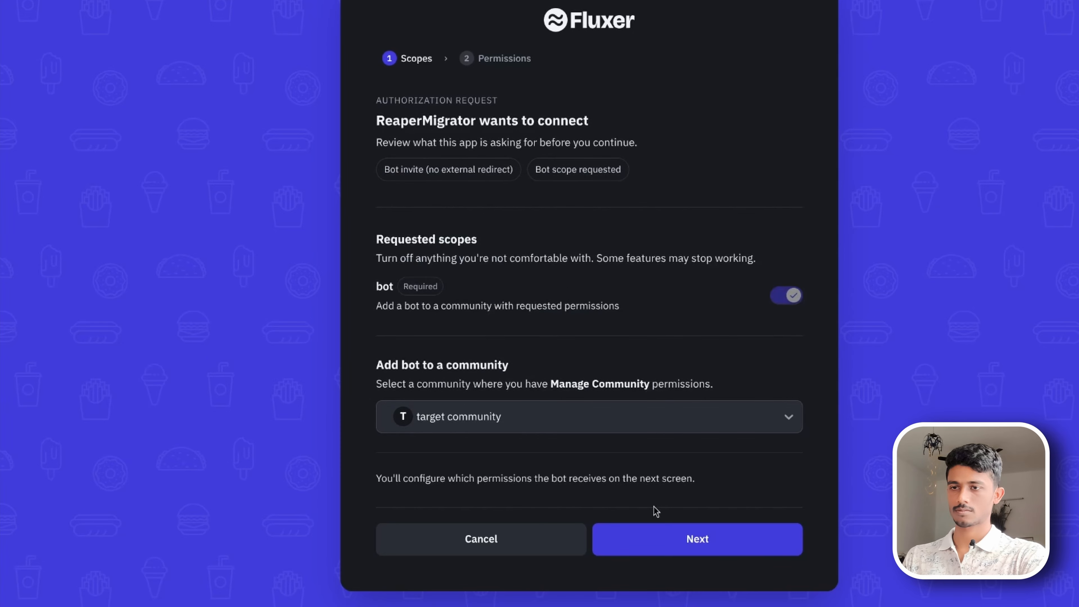
{"action": "left_click", "coordinate": [687, 537]}
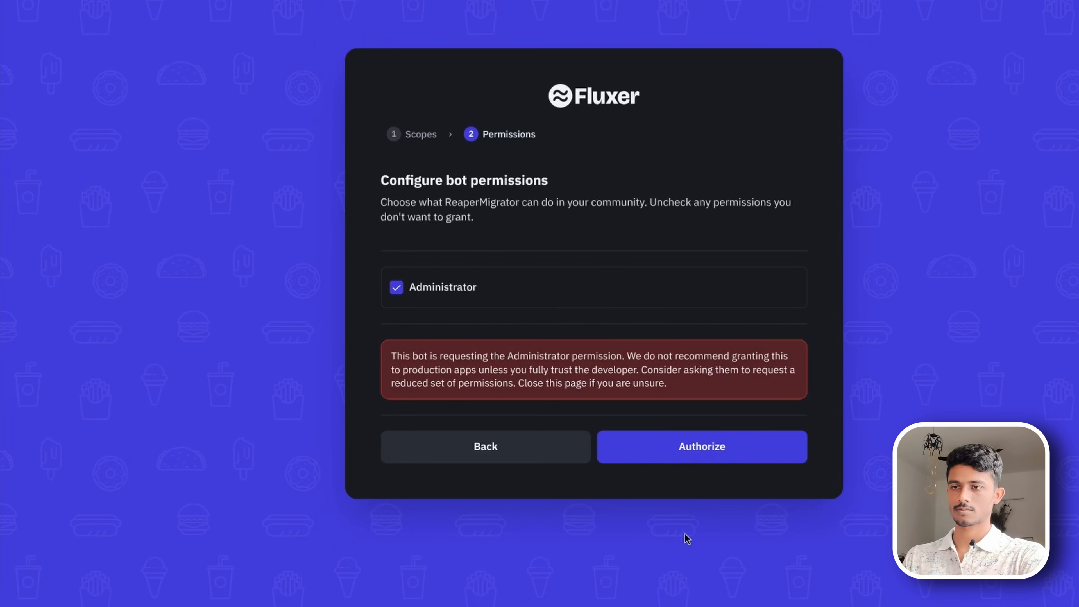
{"action": "left_click", "coordinate": [718, 446]}
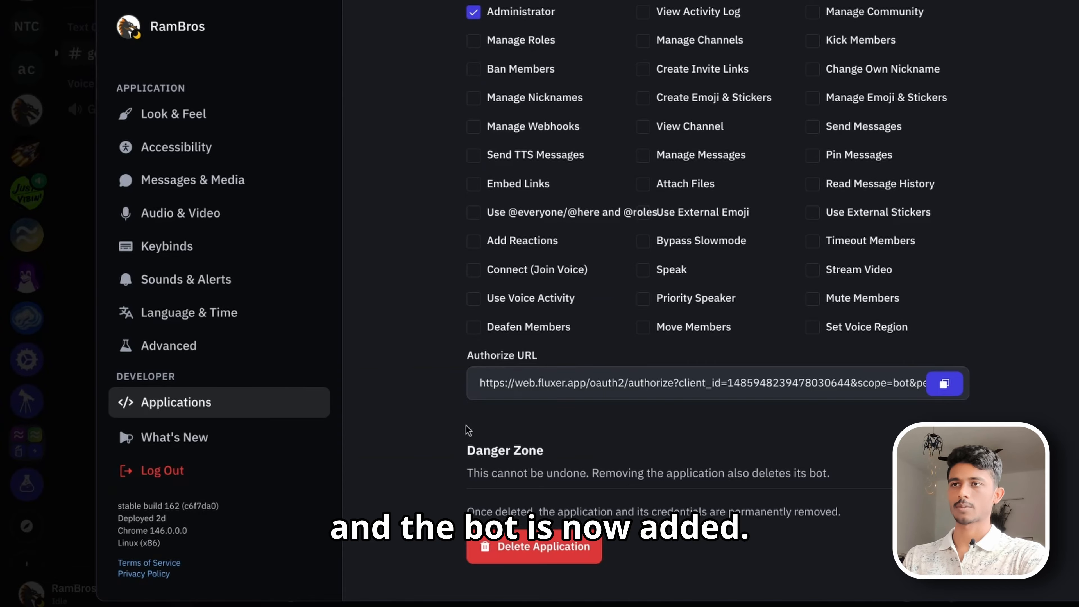
- Regenerate the ReaperMigrator bot token
{"action": "scroll", "coordinate": [468, 430], "scroll_direction": "up", "scroll_amount": 20}
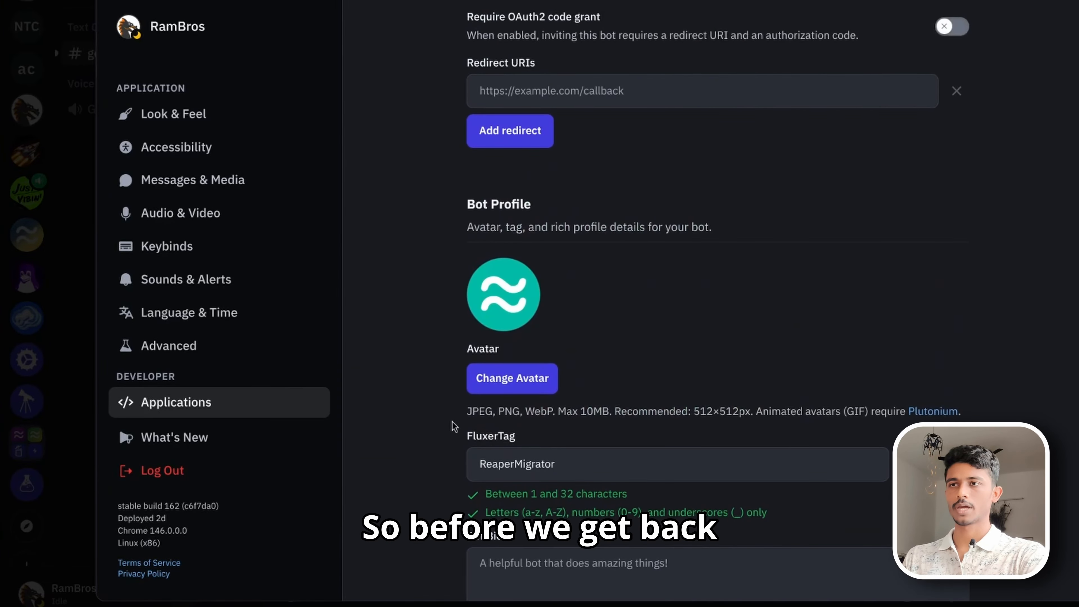
{"action": "scroll", "coordinate": [452, 425], "scroll_direction": "up", "scroll_amount": 8}
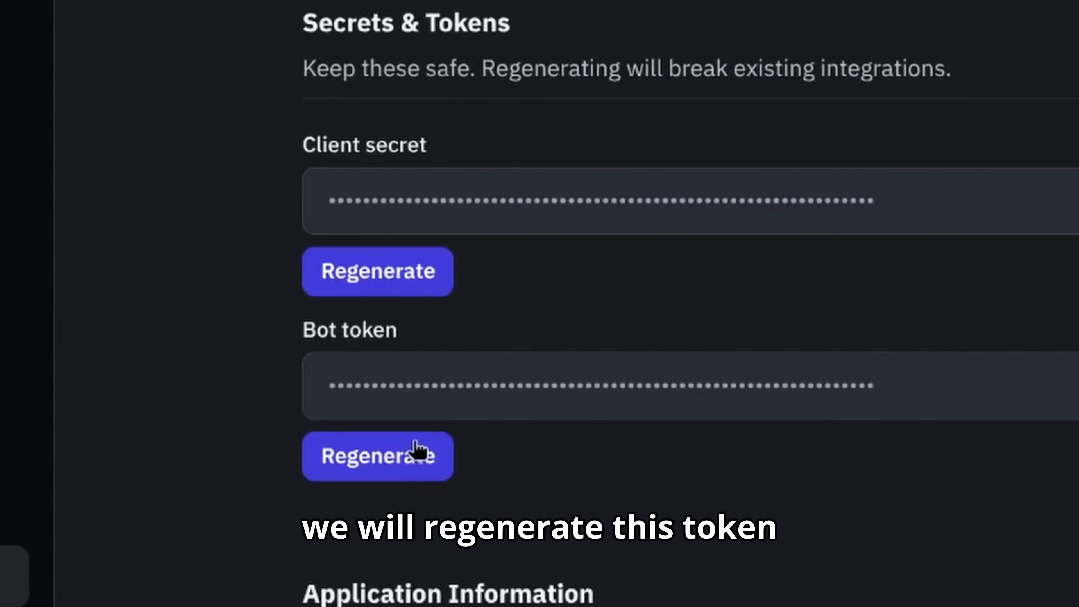
{"action": "left_click", "coordinate": [405, 459]}
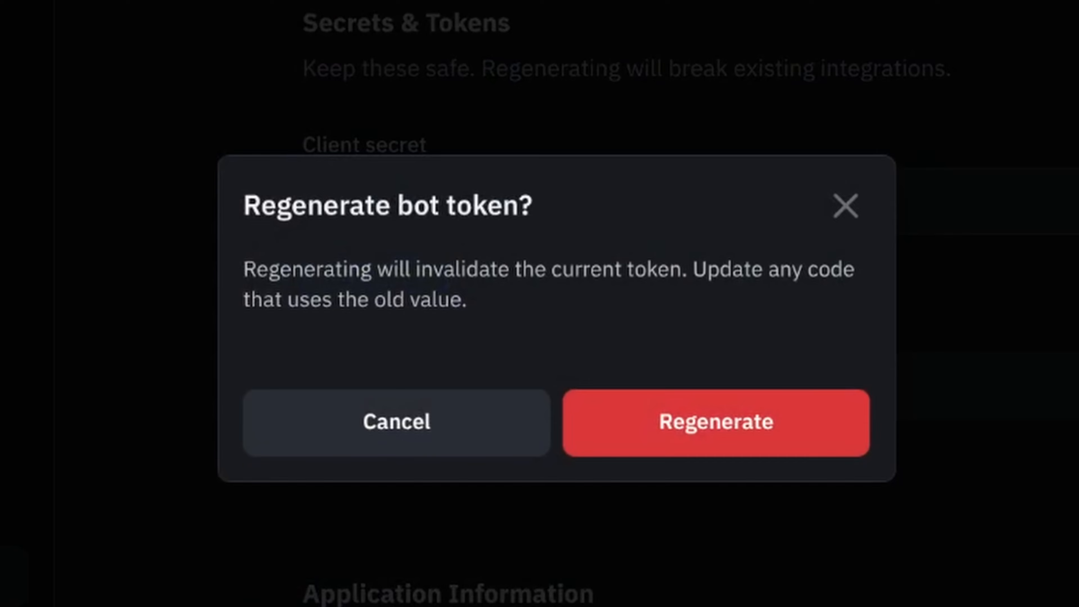
{"action": "left_click", "coordinate": [714, 426]}
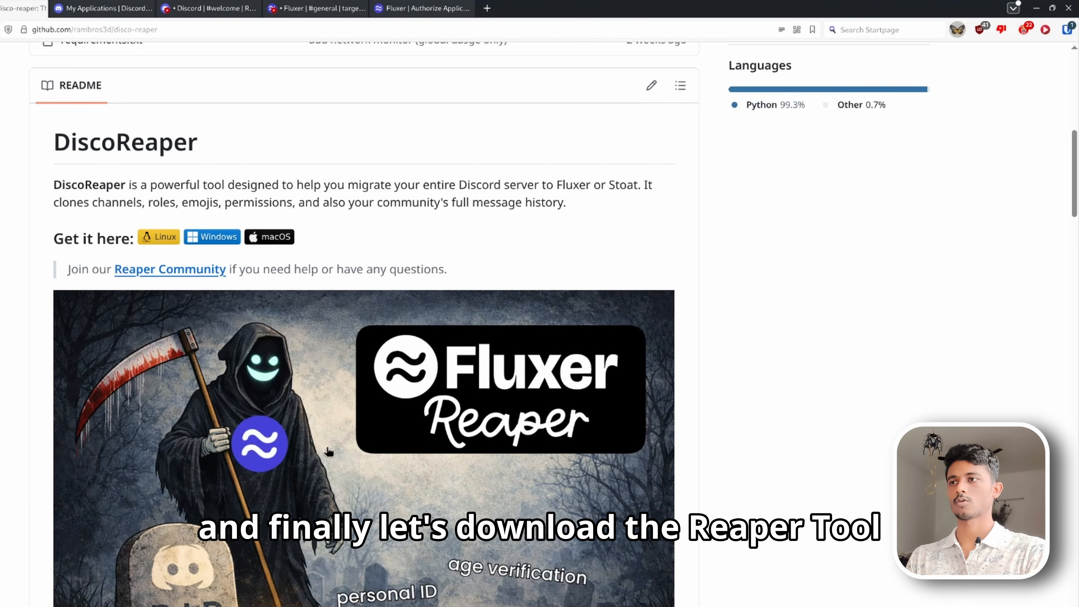
- Download the Linux build of DiscoReaper and launch its executable from the REAPER folder in fullscreen
{"action": "left_click", "coordinate": [165, 240]}
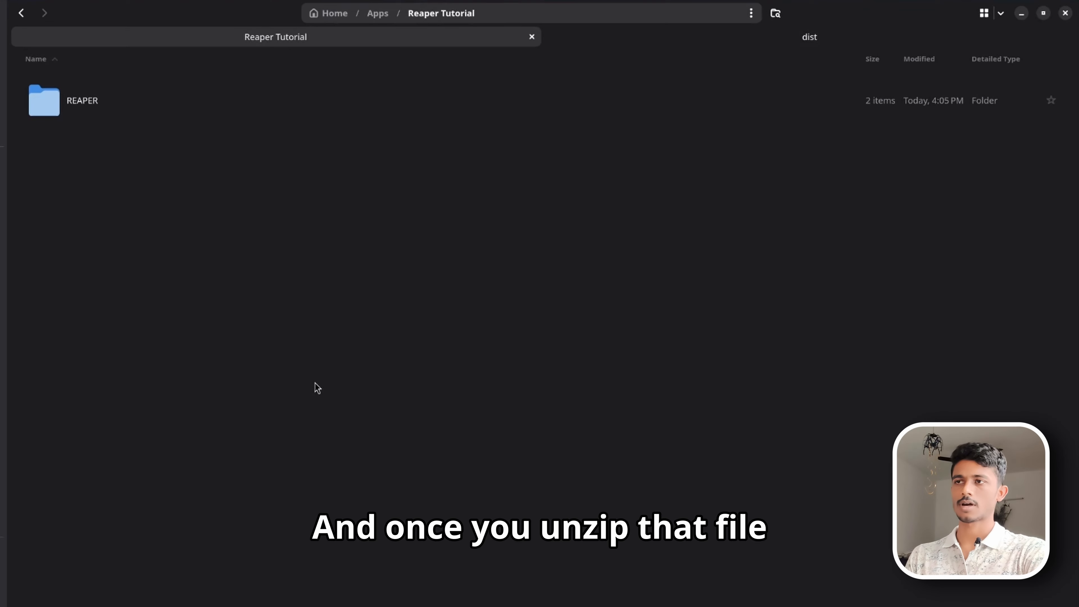
{"action": "double_click", "coordinate": [225, 119]}
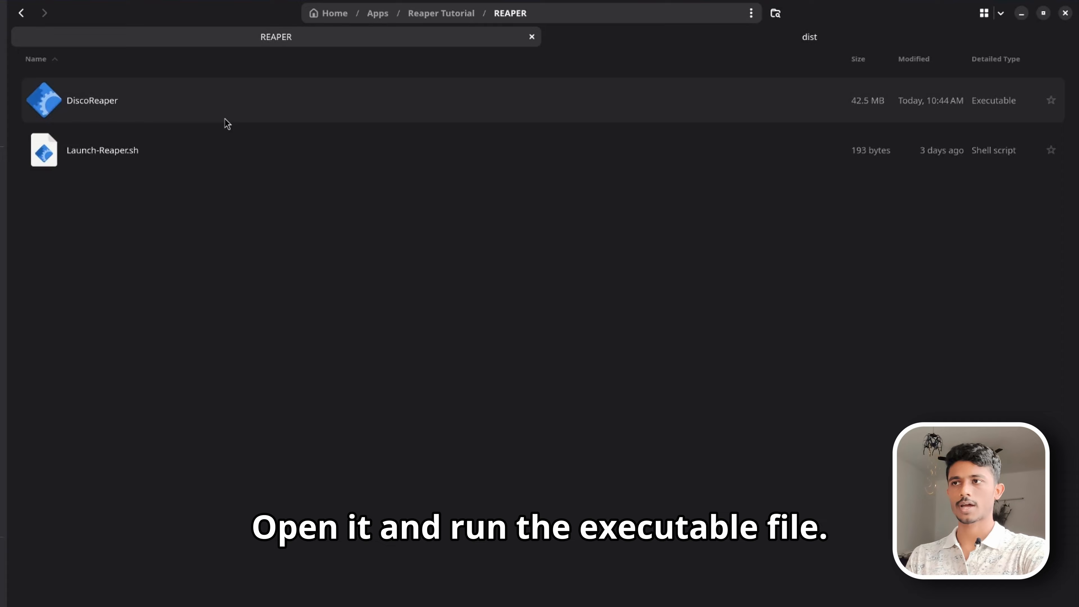
{"action": "double_click", "coordinate": [258, 117]}
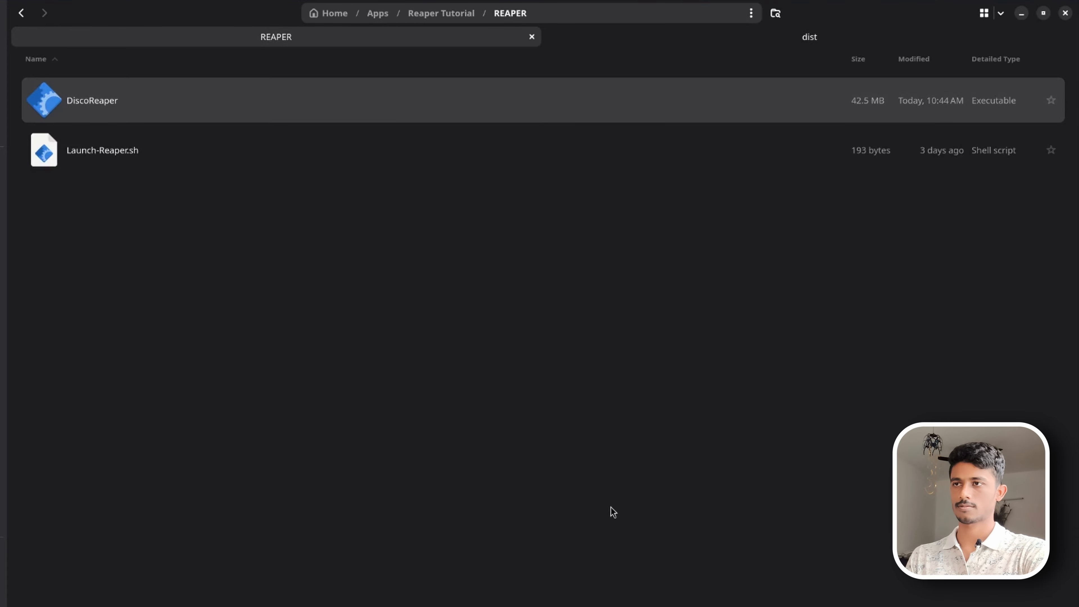
{"action": "left_click_drag", "start_coordinate": [513, 242], "coordinate": [731, 280]}
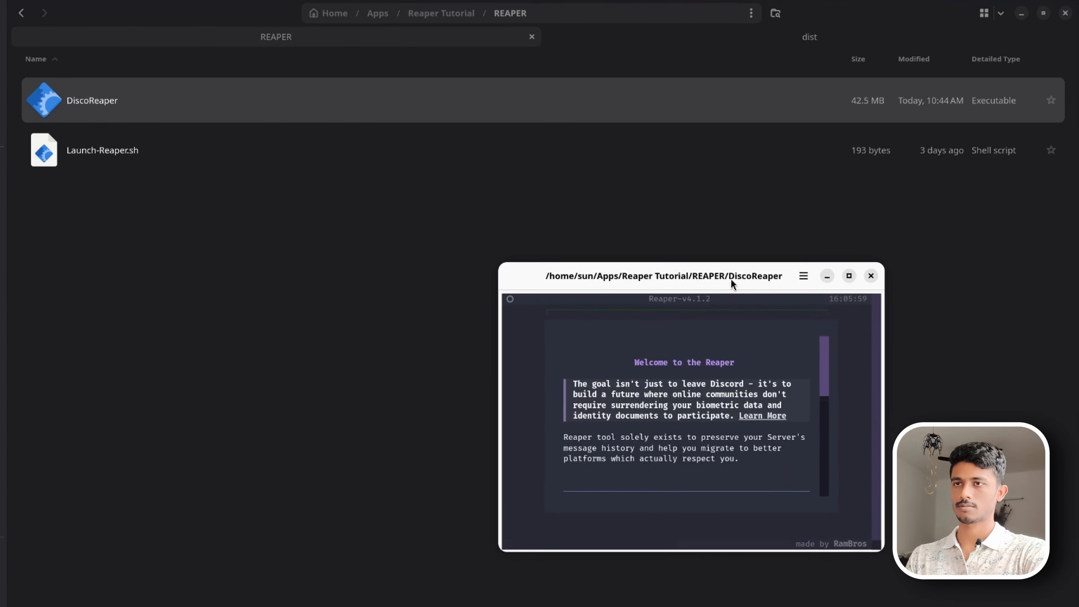
{"action": "key", "text": "F11"}
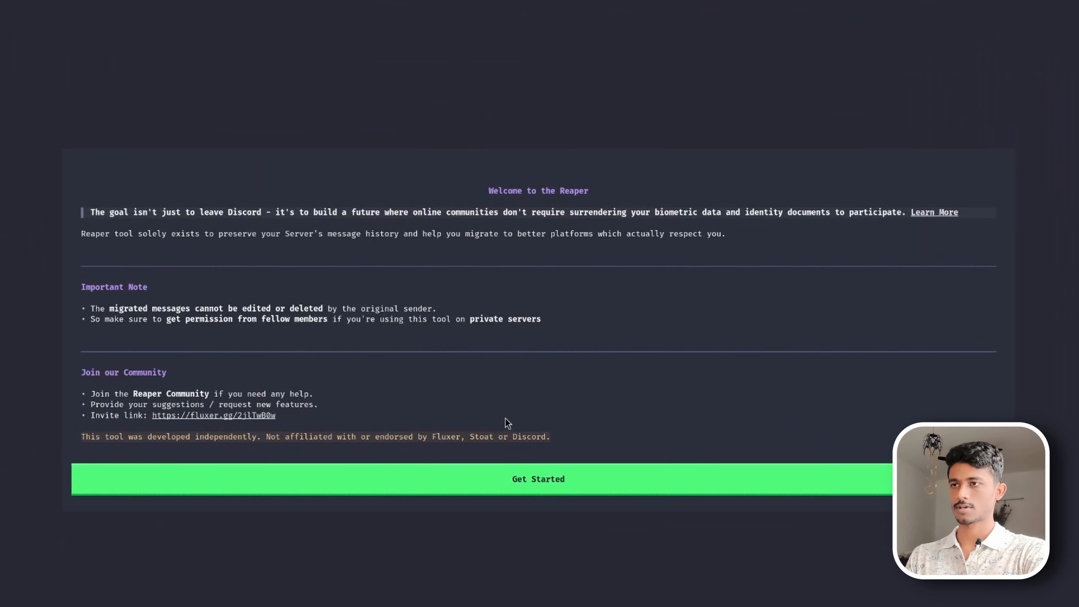
- Get started in the Reaper and create a new configuration named Tutorial
{"action": "left_click", "coordinate": [520, 475]}
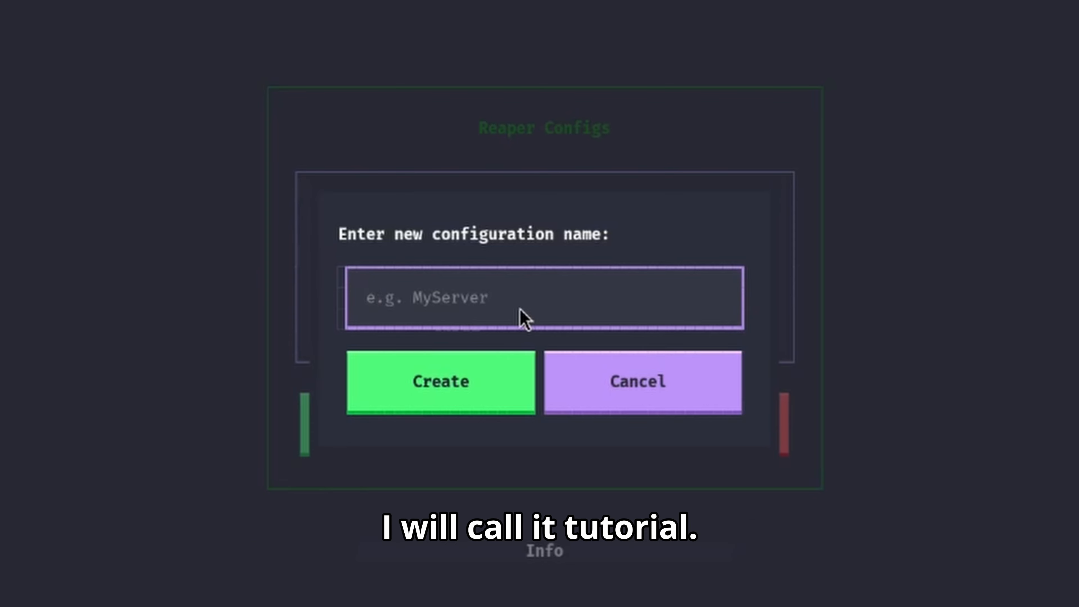
{"action": "type", "text": "Tutorial"}
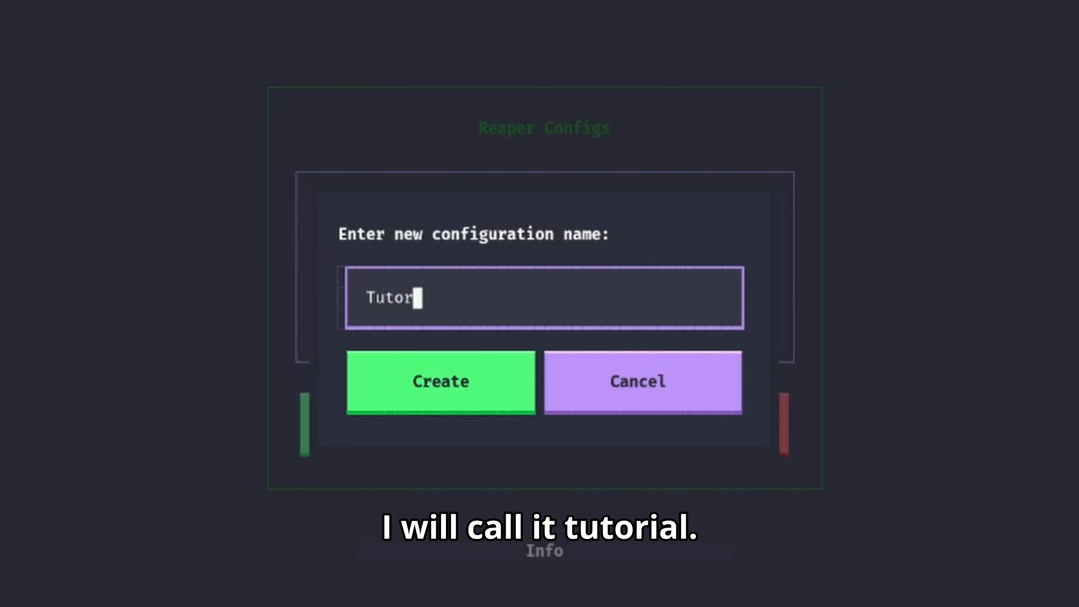
{"action": "left_click", "coordinate": [491, 385]}
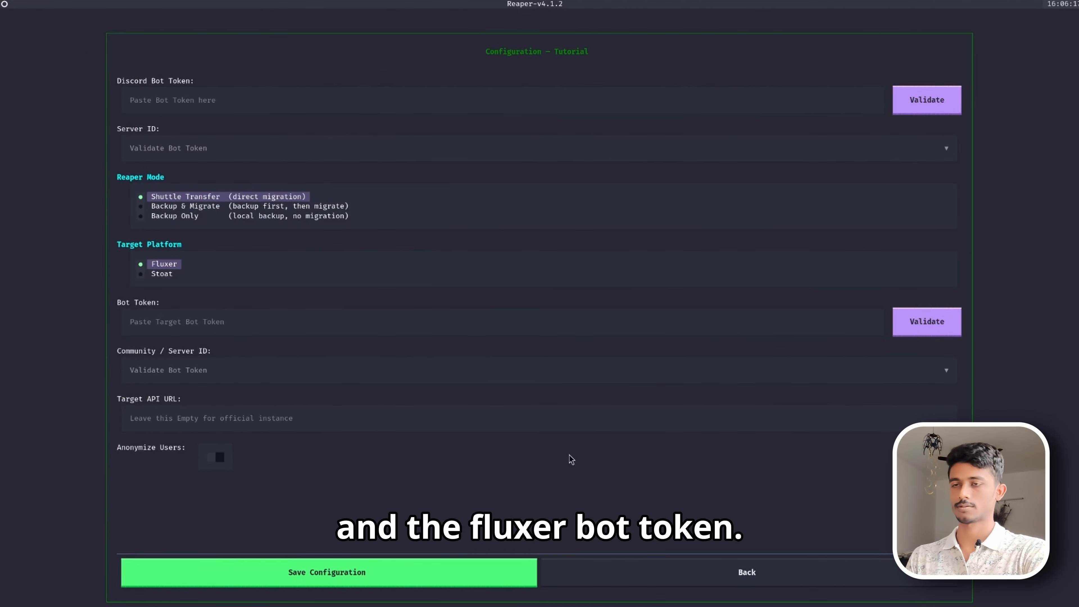
- Copy the Discord bot token into the Discord Bot Token field, validate it, and choose the Reaper Demo server
{"action": "key", "text": "alt+Tab"}
{"action": "key", "text": "alt+Tab"}
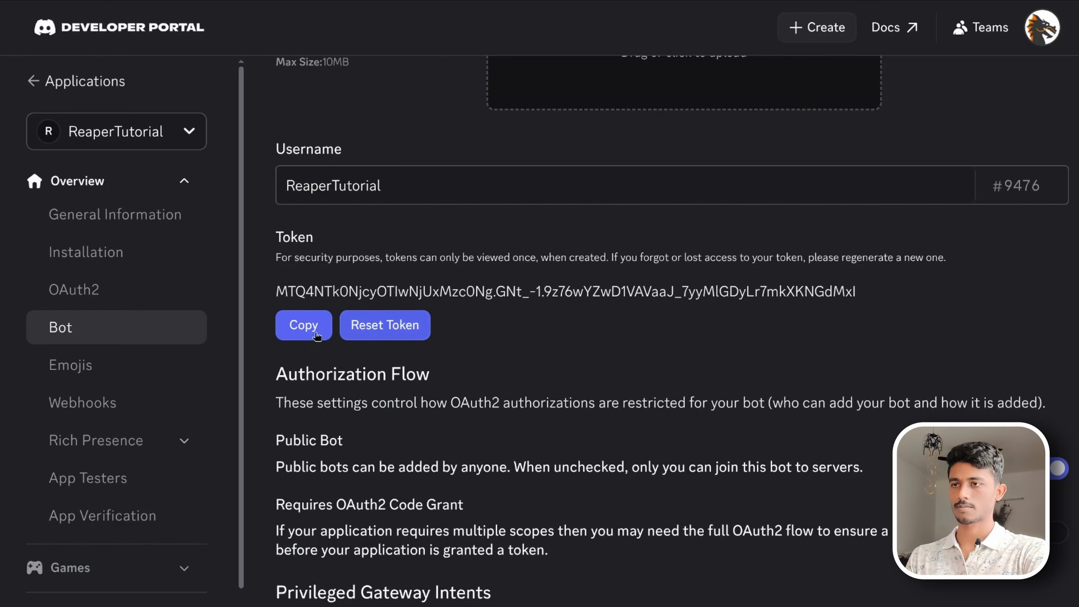
{"action": "left_click", "coordinate": [304, 325]}
{"action": "key", "text": "alt+Tab"}
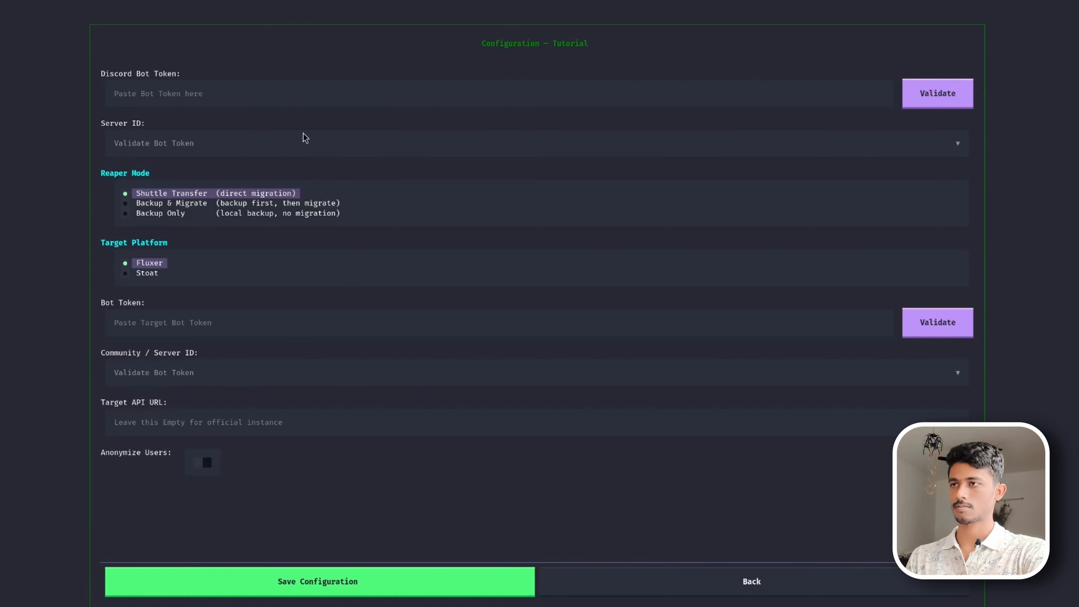
{"action": "left_click", "coordinate": [304, 94]}
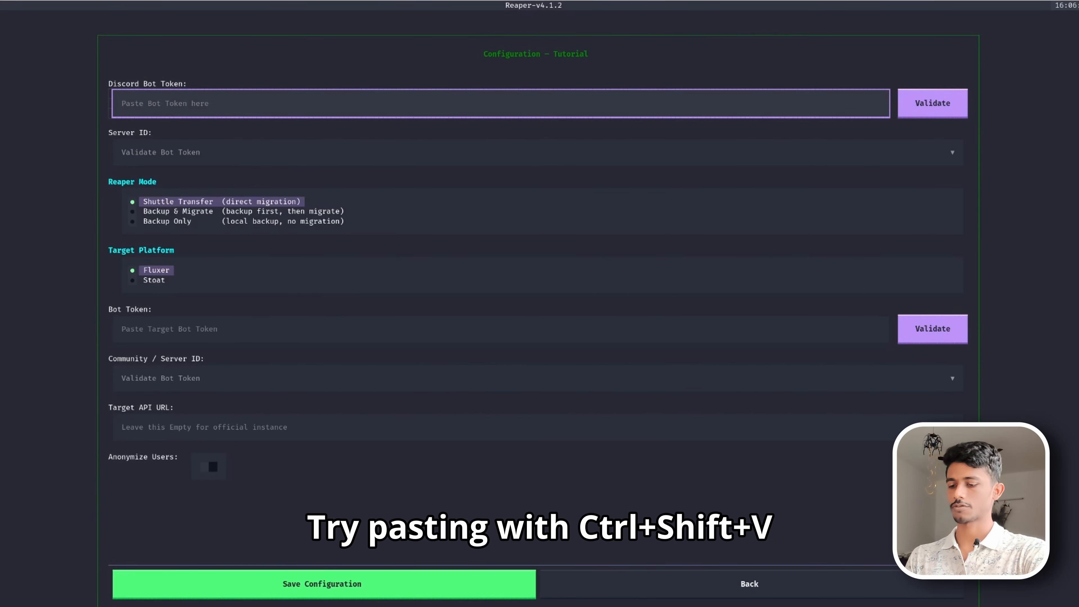
{"action": "key", "text": "ctrl+shift+v"}
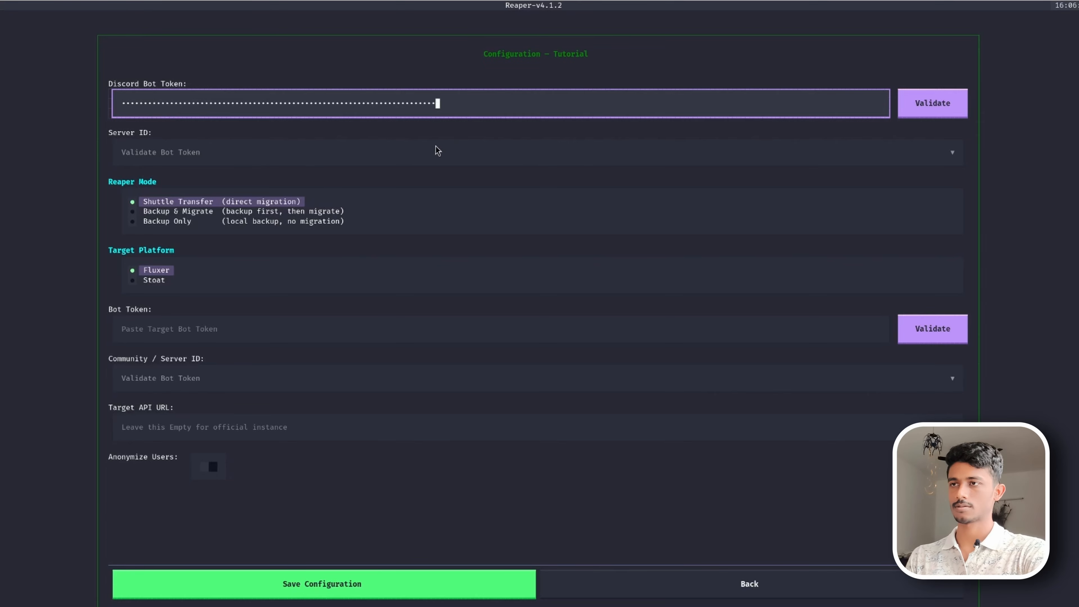
{"action": "left_click", "coordinate": [933, 104]}
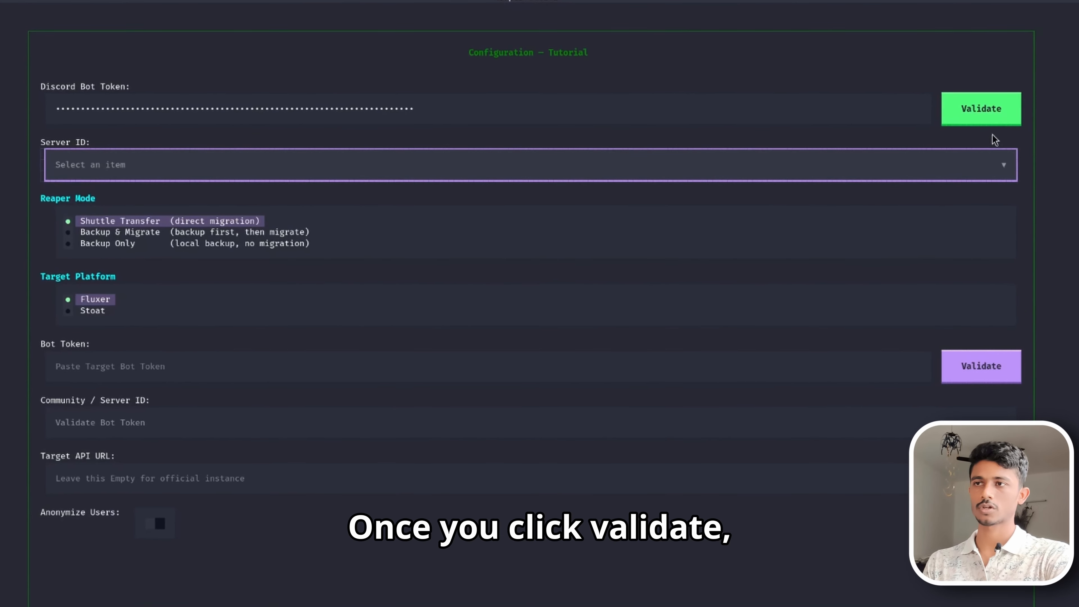
{"action": "left_click", "coordinate": [737, 178]}
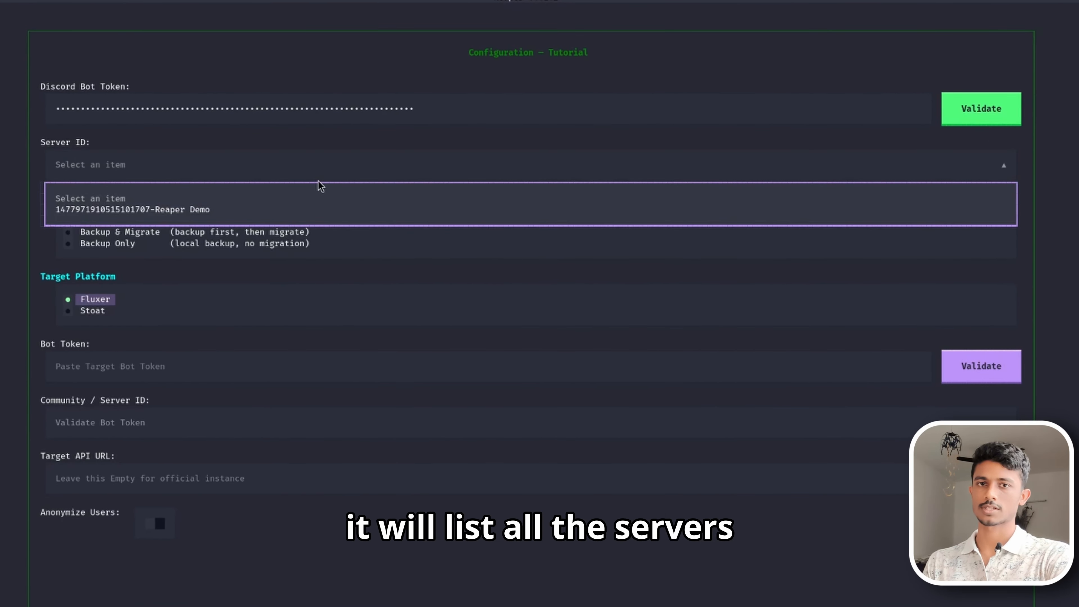
{"action": "left_click", "coordinate": [282, 210]}
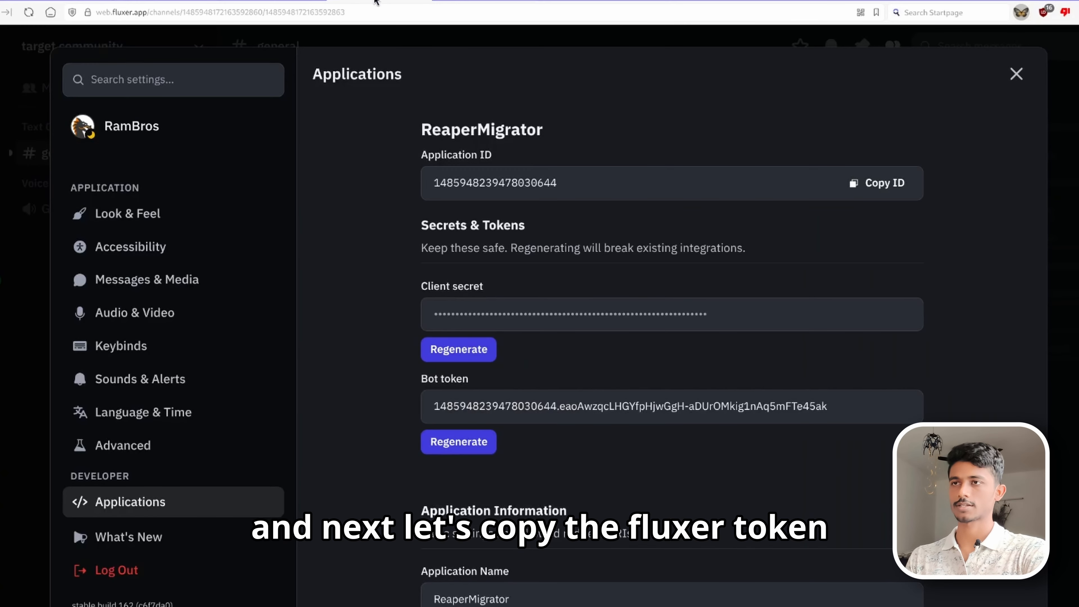
- Copy the Fluxer bot token into the target Bot Token field and validate it
{"action": "triple_click", "coordinate": [512, 407]}
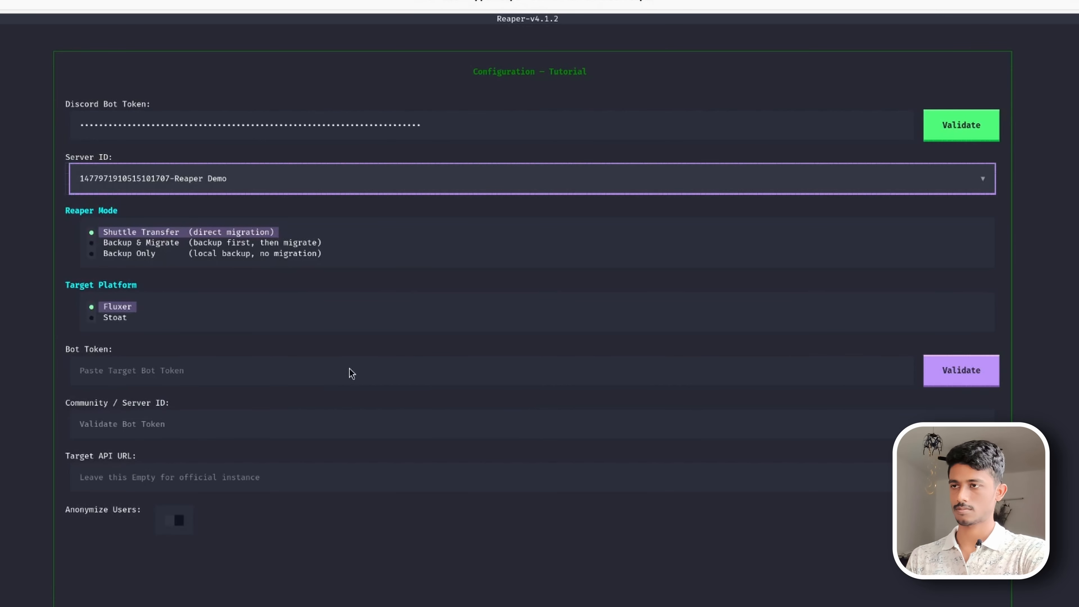
{"action": "left_click", "coordinate": [352, 374]}
{"action": "key", "text": "ctrl+v"}
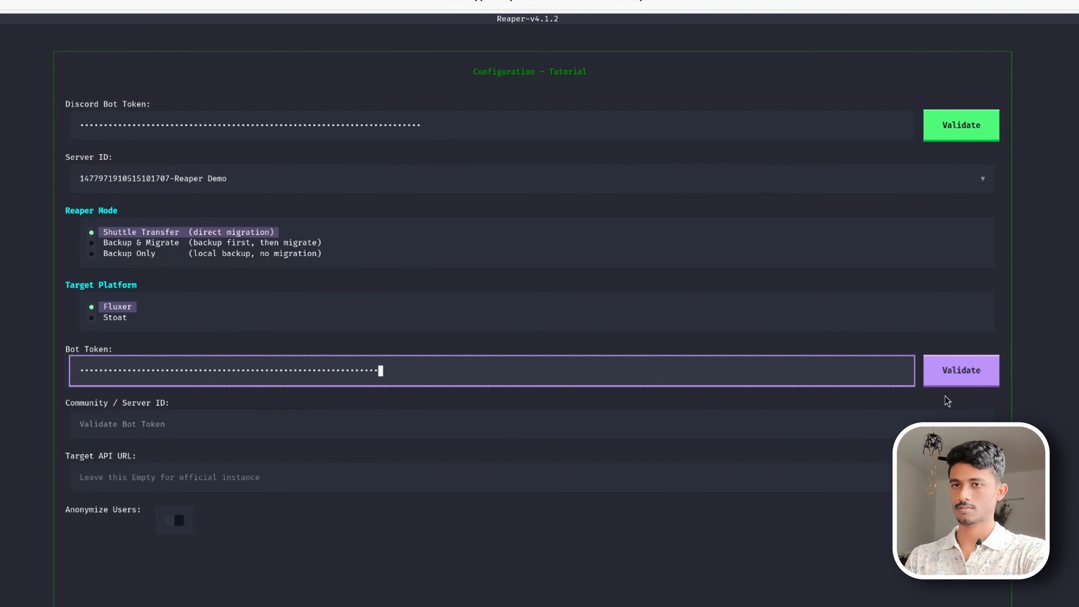
{"action": "left_click", "coordinate": [969, 374]}
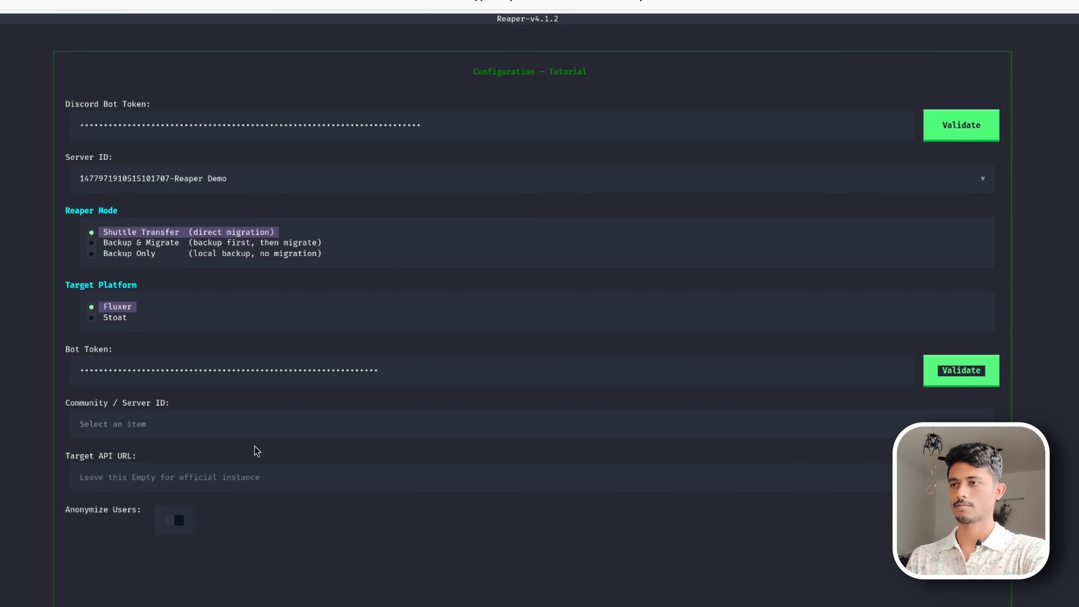
- Choose target community as the Community / Server ID and save the configuration
{"action": "left_click", "coordinate": [238, 431]}
{"action": "left_click", "coordinate": [243, 469]}
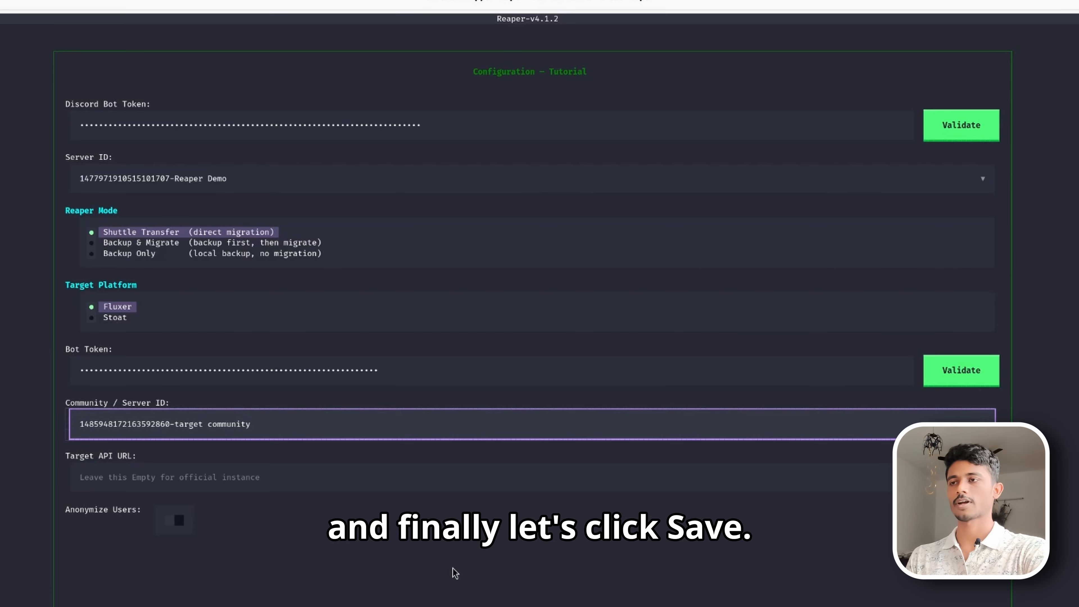
{"action": "scroll", "coordinate": [455, 573], "scroll_direction": "down", "scroll_amount": 3}
{"action": "left_click", "coordinate": [402, 540]}
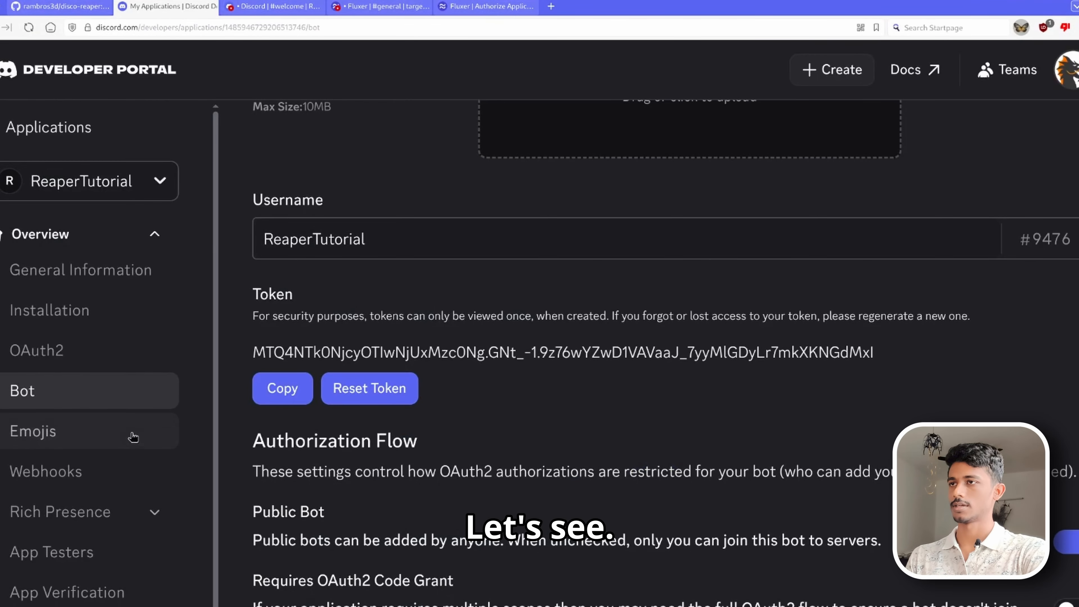
- Enable the Server Members Intent and Message Content Intent for the Discord bot and save the changes
{"action": "scroll", "coordinate": [375, 462], "scroll_direction": "down", "scroll_amount": 10}
{"action": "scroll", "coordinate": [421, 470], "scroll_direction": "down", "scroll_amount": 5}
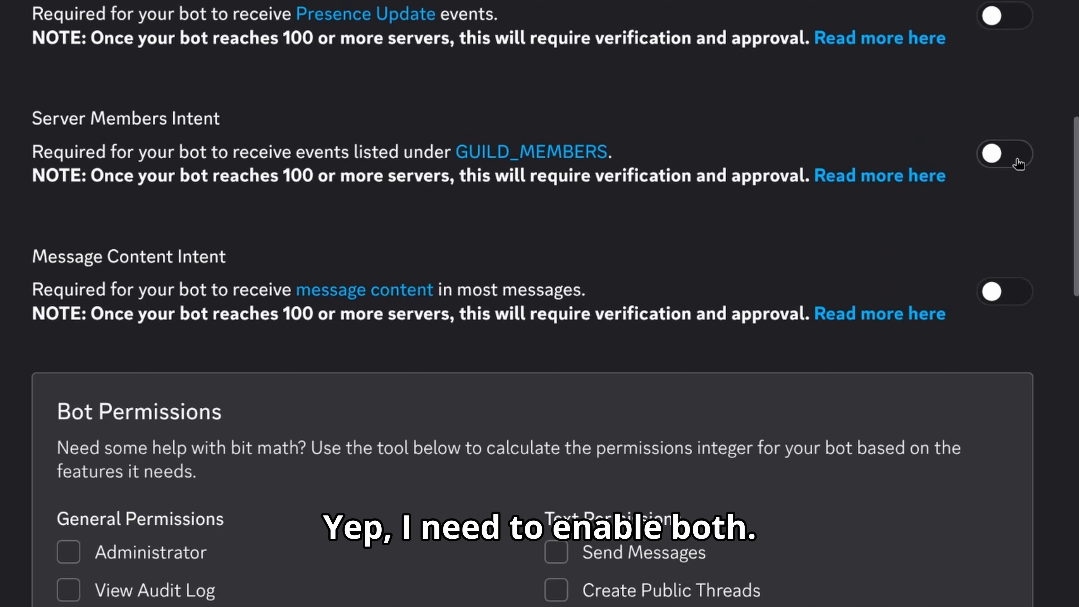
{"action": "left_click", "coordinate": [1074, 343]}
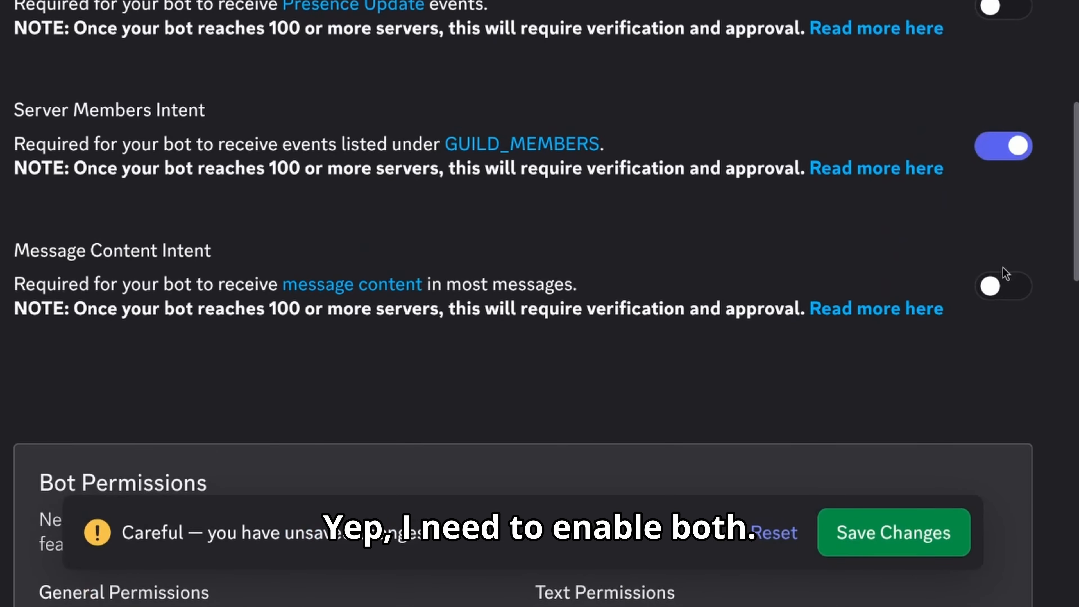
{"action": "left_click", "coordinate": [1074, 460]}
{"action": "left_click", "coordinate": [945, 527]}
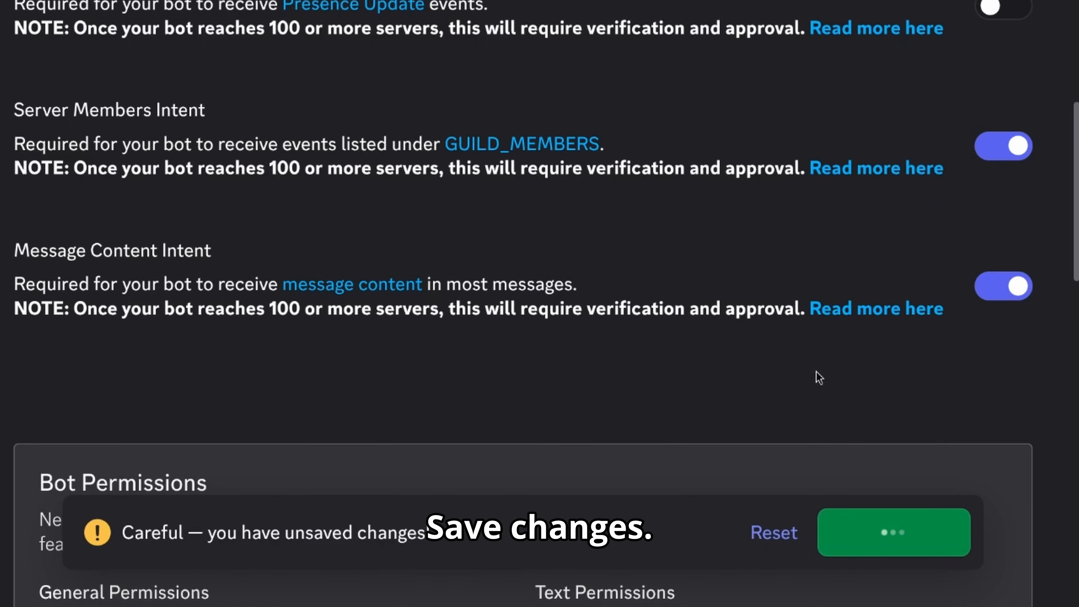
- Return to the Reaper and reopen Configuration so both bots are validated again
{"action": "scroll", "coordinate": [804, 355], "scroll_direction": "down", "scroll_amount": 1}
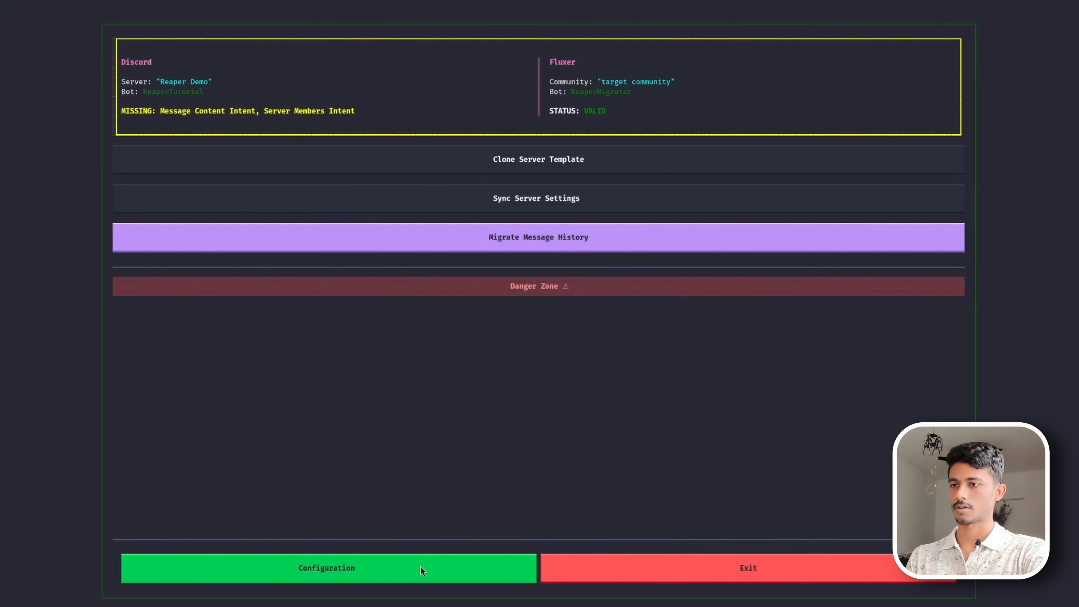
{"action": "left_click", "coordinate": [422, 569]}
{"action": "left_click", "coordinate": [420, 569]}
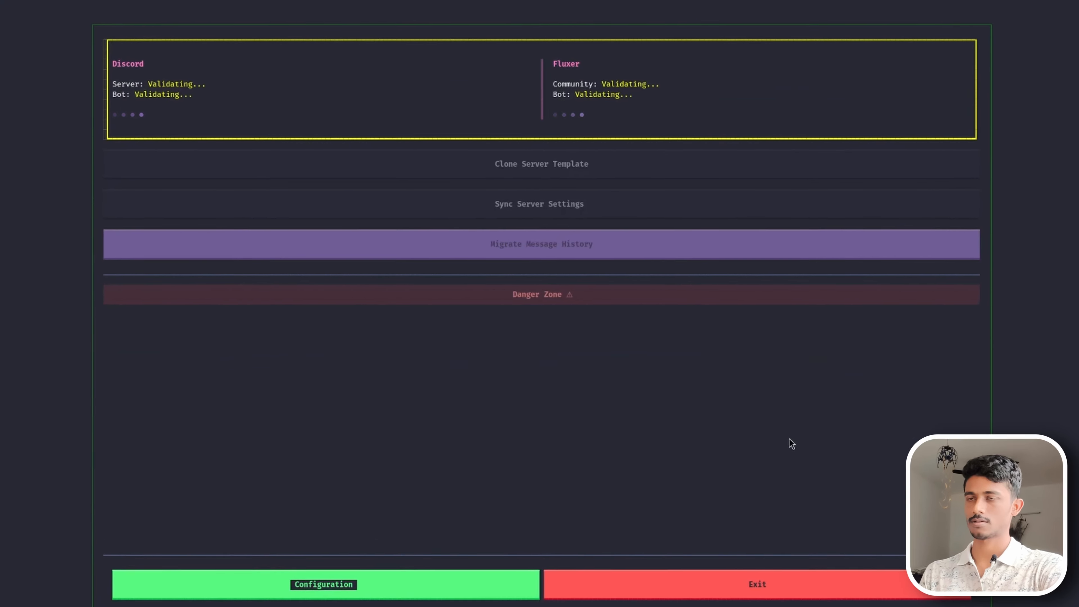
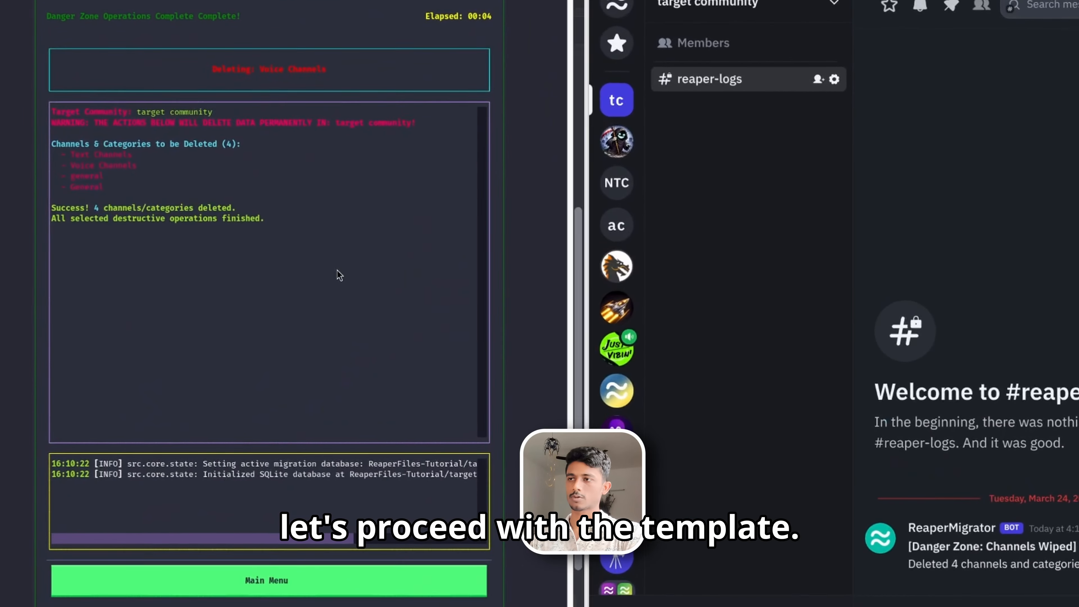
- Open Clone Server Template from the main menu and select Roles & Role Permissions, Server Structure, and Channel & Category Permissions
{"action": "left_click", "coordinate": [272, 580]}
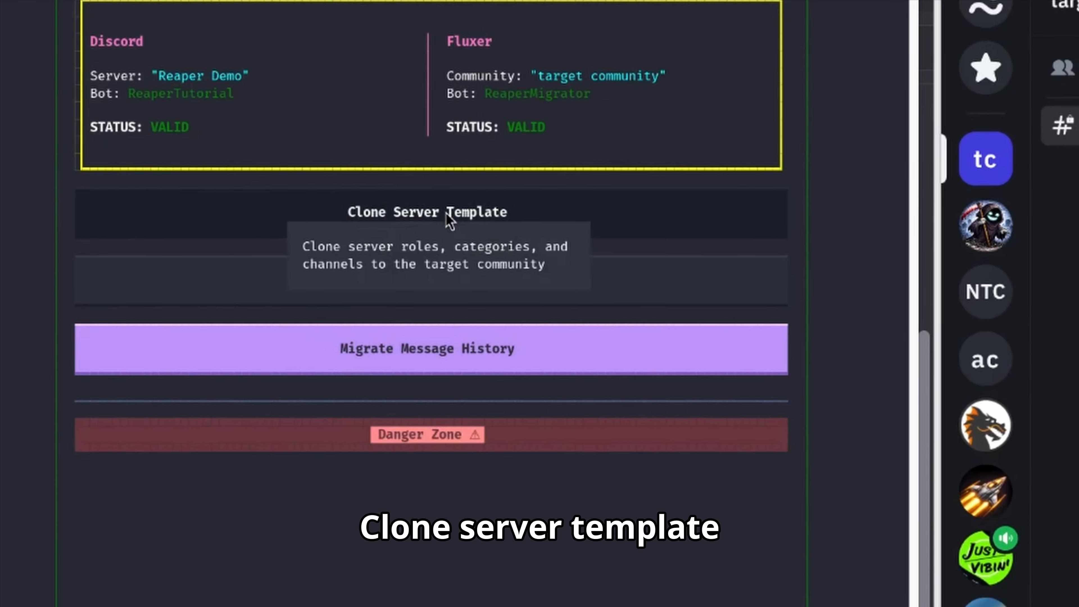
{"action": "left_click", "coordinate": [297, 136]}
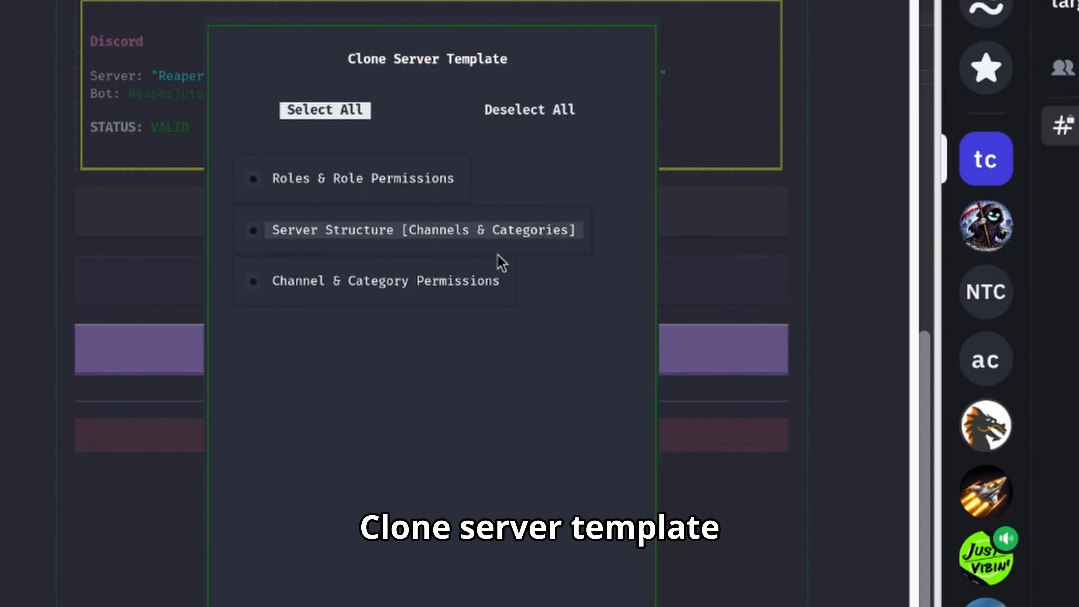
{"action": "left_click", "coordinate": [340, 178]}
{"action": "left_click", "coordinate": [369, 230]}
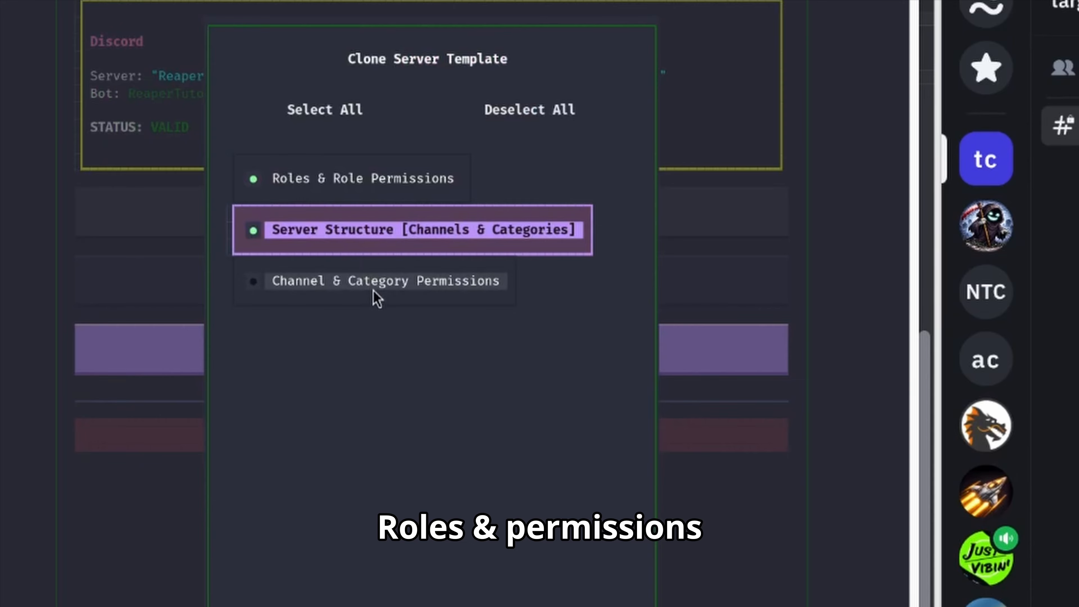
{"action": "left_click", "coordinate": [376, 298]}
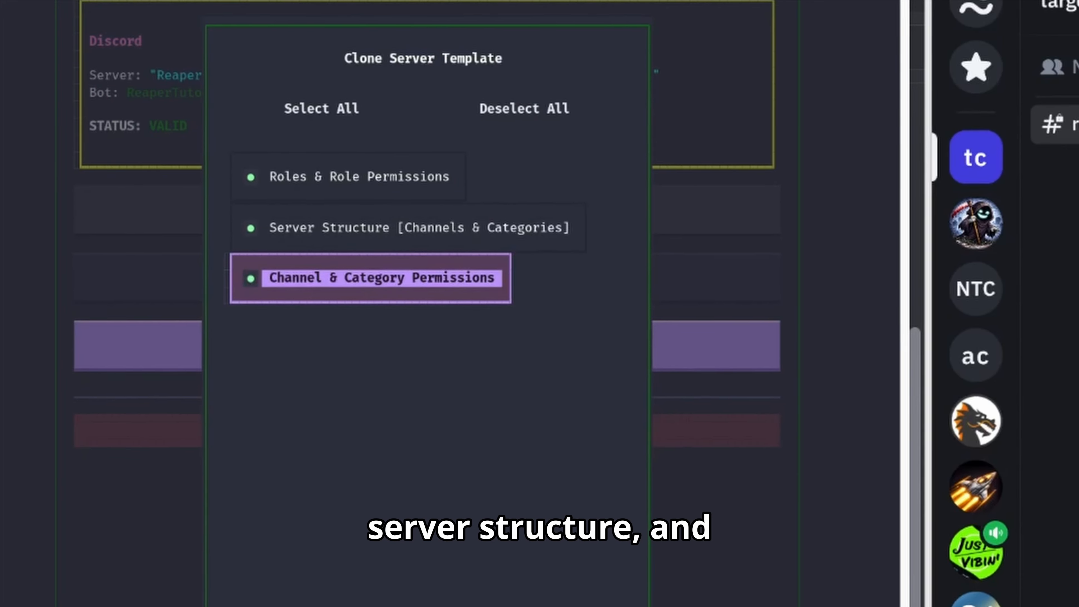
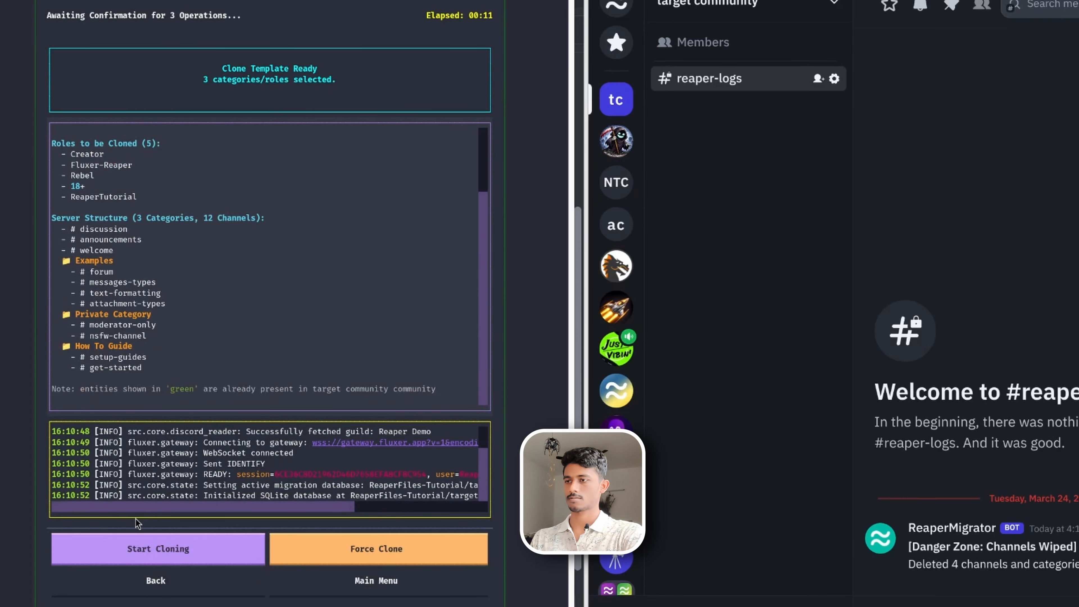
- Start cloning the selected template into the target community
{"action": "left_click", "coordinate": [158, 548]}
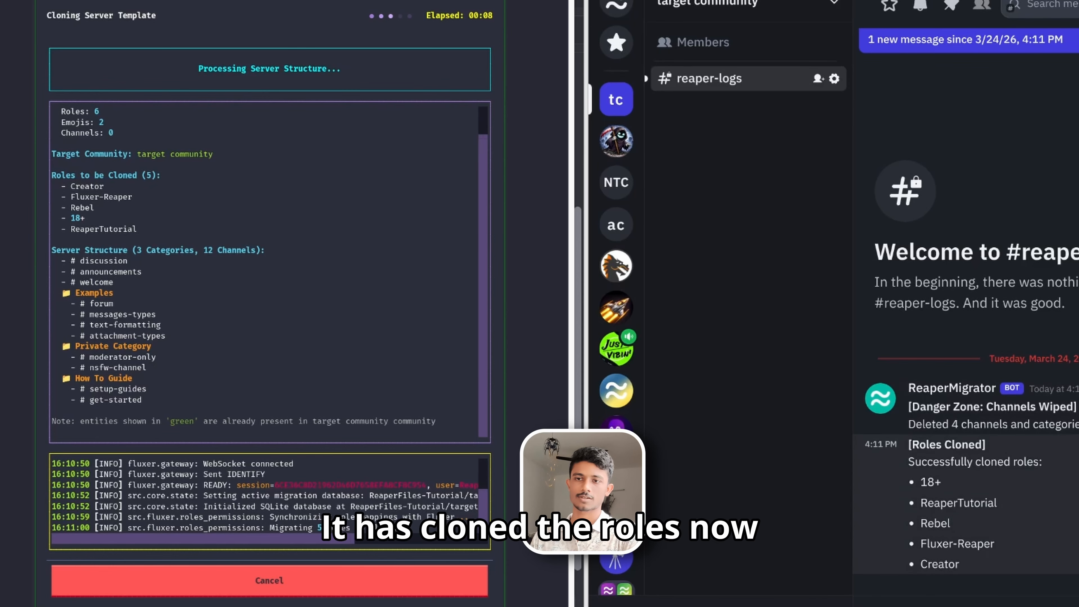
- Open the target community's settings and review its Roles & Permissions list for the cloned roles
{"action": "left_click", "coordinate": [722, 6]}
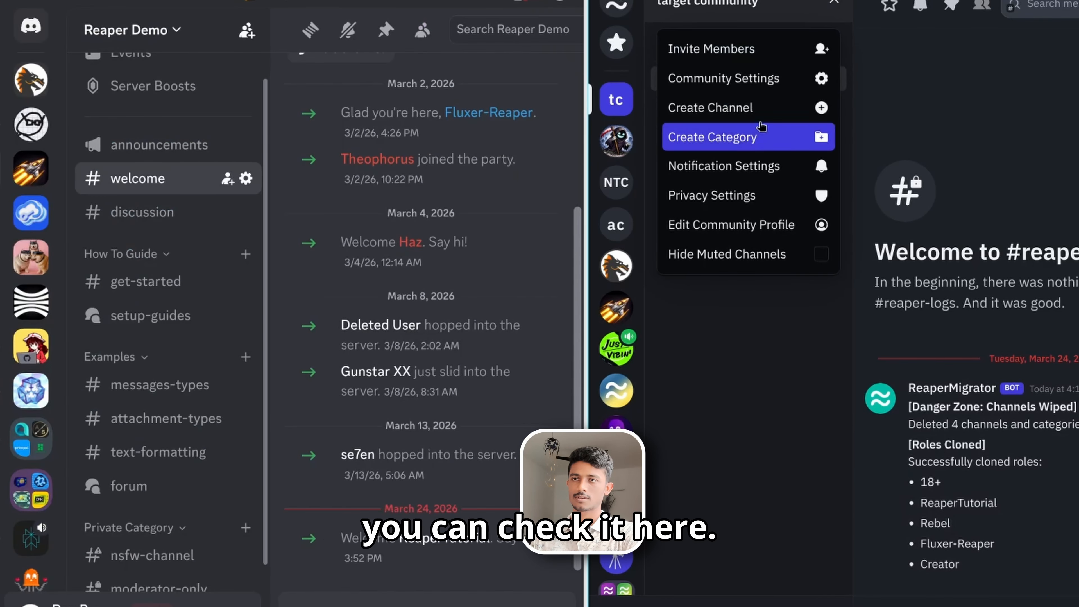
{"action": "left_click", "coordinate": [772, 83]}
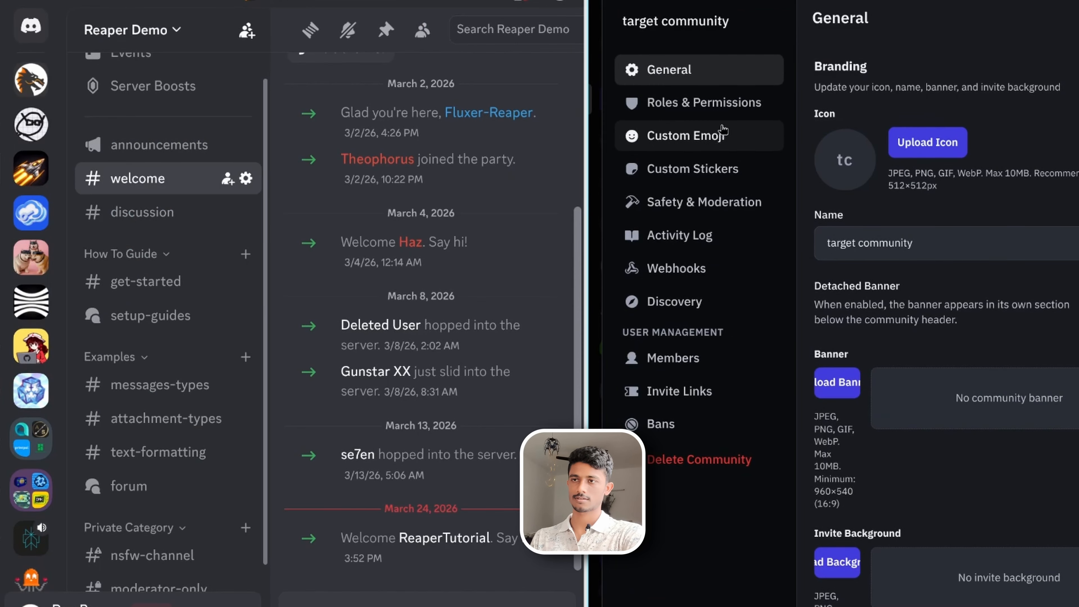
{"action": "left_click", "coordinate": [722, 105]}
{"action": "scroll", "coordinate": [935, 298], "scroll_direction": "down", "scroll_amount": 3}
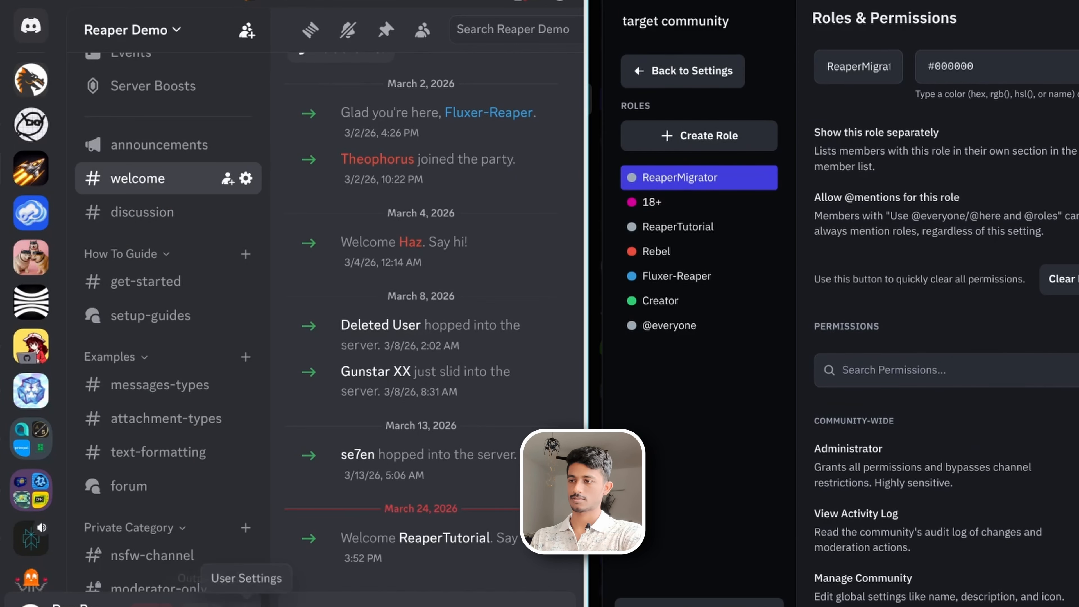
- Open the Reaper Demo server's settings and compare its Roles list with the cloned roles
{"action": "left_click", "coordinate": [242, 604]}
{"action": "left_click", "coordinate": [564, 30]}
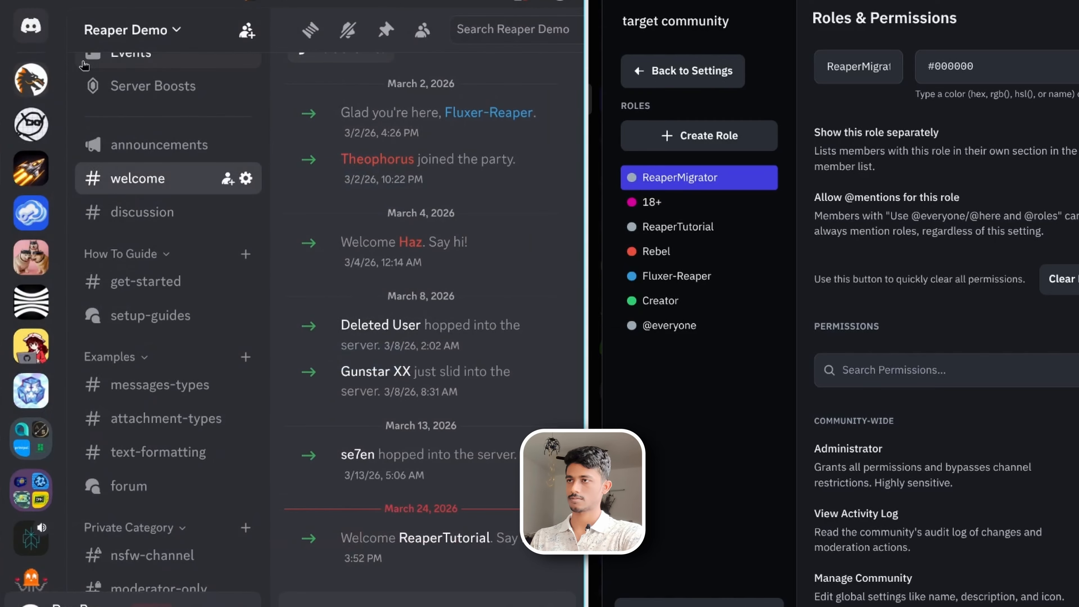
{"action": "left_click", "coordinate": [126, 35]}
{"action": "left_click", "coordinate": [242, 158]}
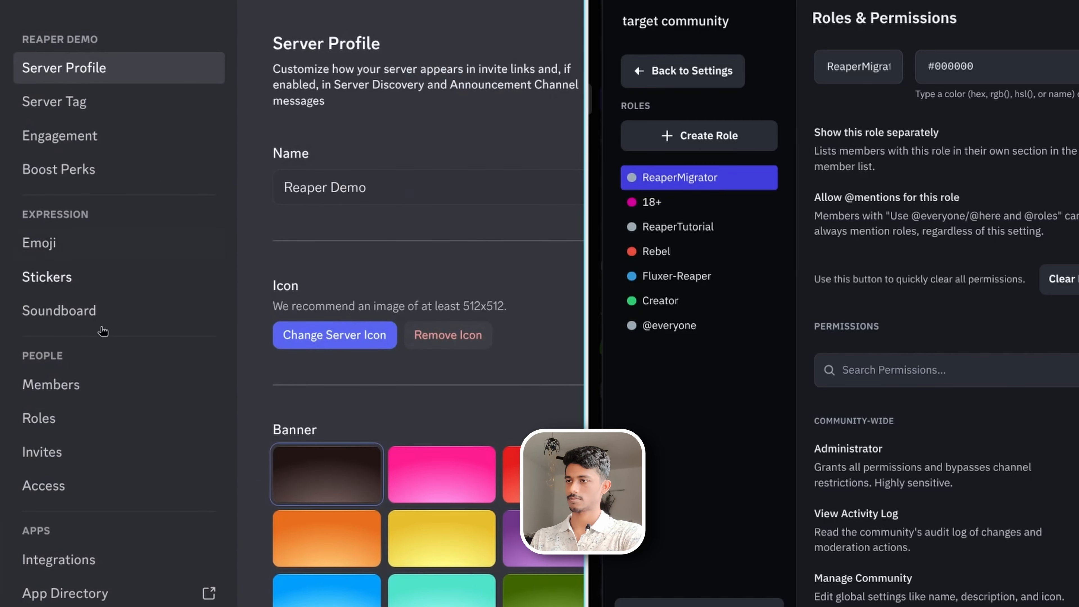
{"action": "left_click", "coordinate": [93, 434]}
{"action": "scroll", "coordinate": [332, 369], "scroll_direction": "down", "scroll_amount": 8}
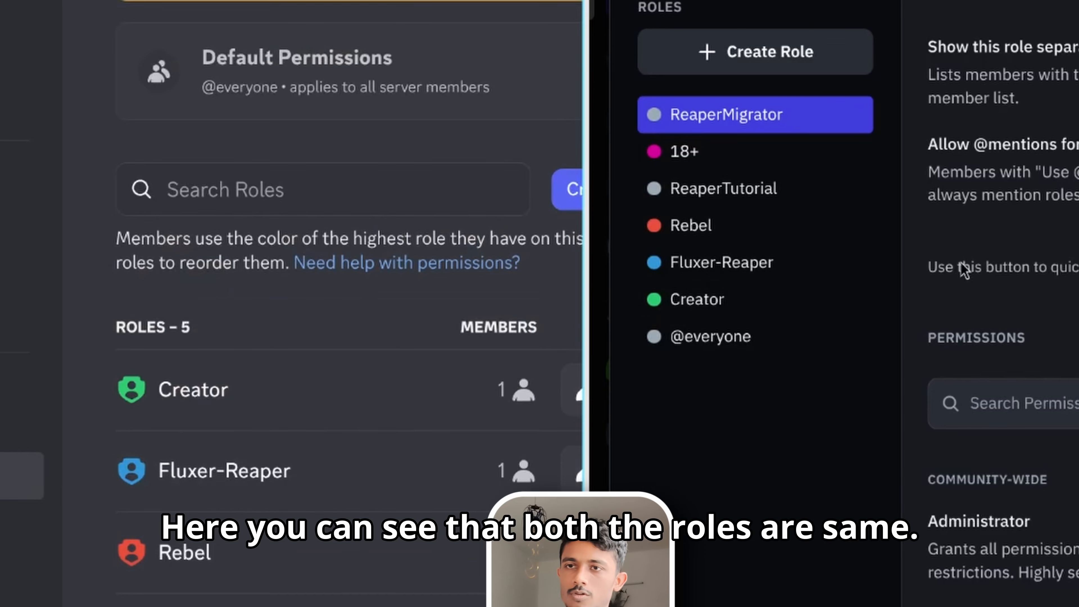
{"action": "key", "text": "Escape"}
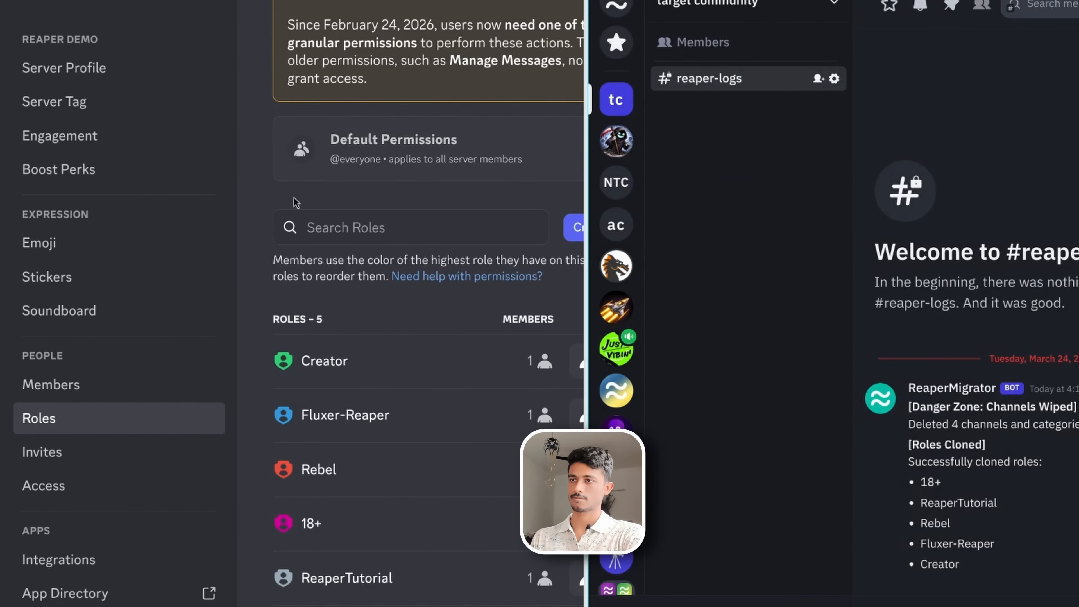
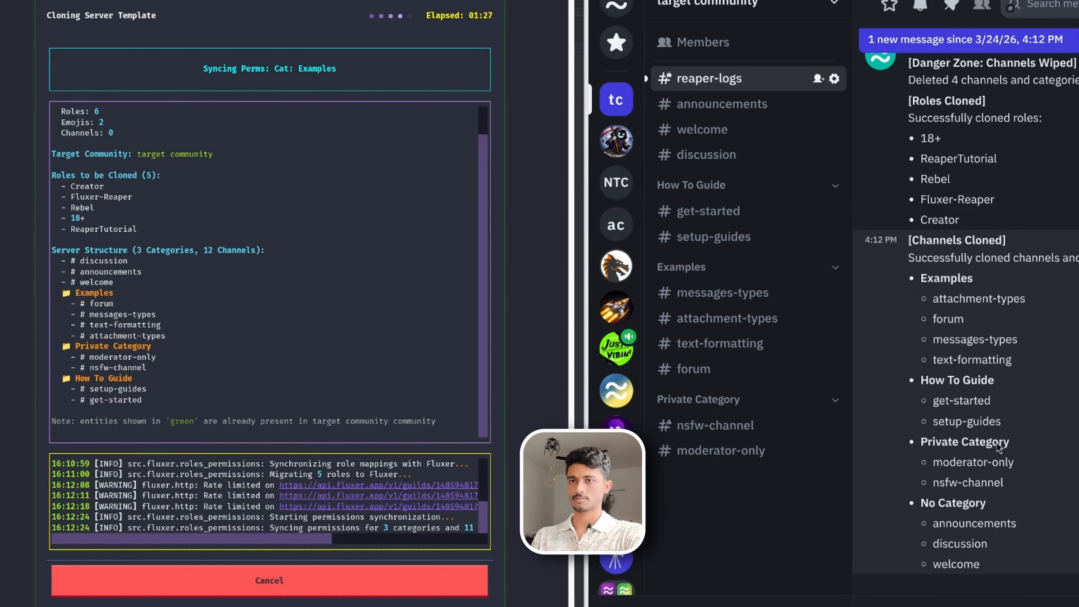
- Scroll through the reaper-logs channel to read the bot's cloning report of roles and channels
{"action": "scroll", "coordinate": [997, 447], "scroll_direction": "up", "scroll_amount": 5}
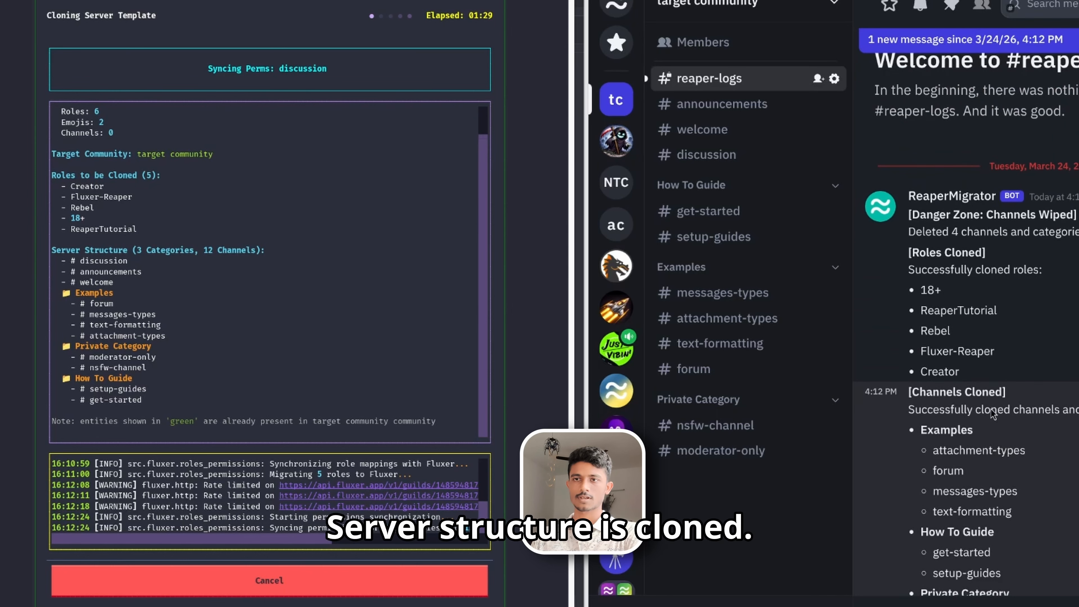
{"action": "scroll", "coordinate": [1041, 364], "scroll_direction": "down", "scroll_amount": 4}
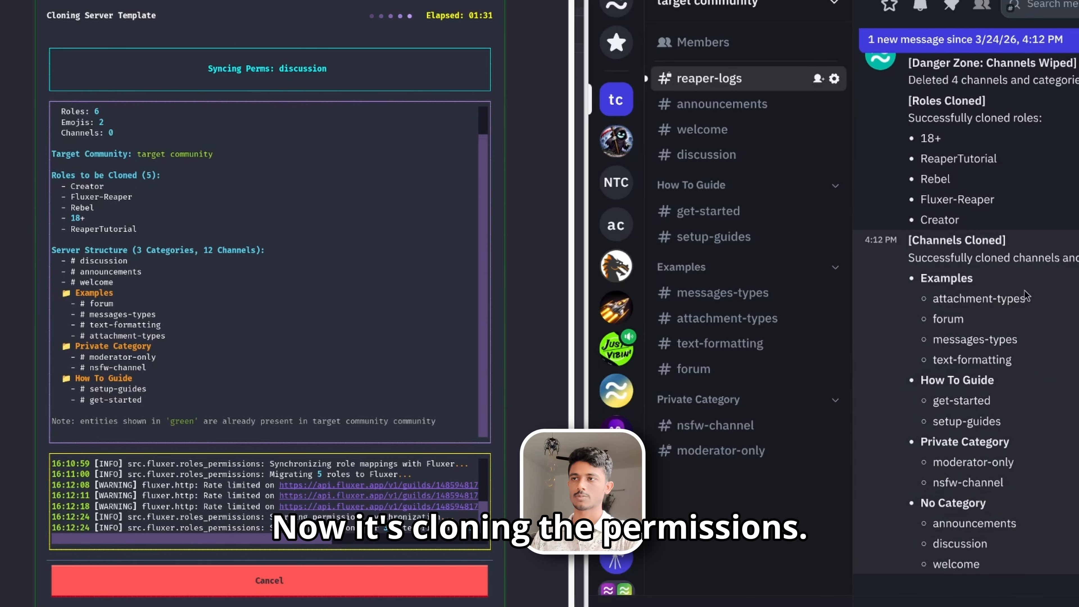
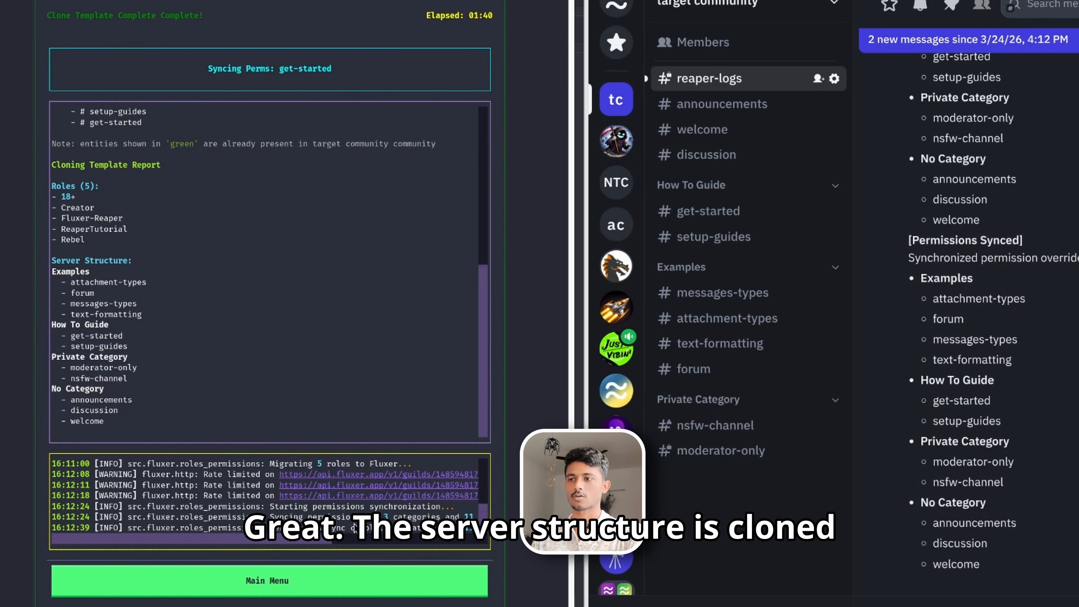
- Sync all server settings — custom emojis, stickers, server name, icon and banner — to the target community
{"action": "left_click", "coordinate": [352, 581]}
{"action": "left_click", "coordinate": [324, 178]}
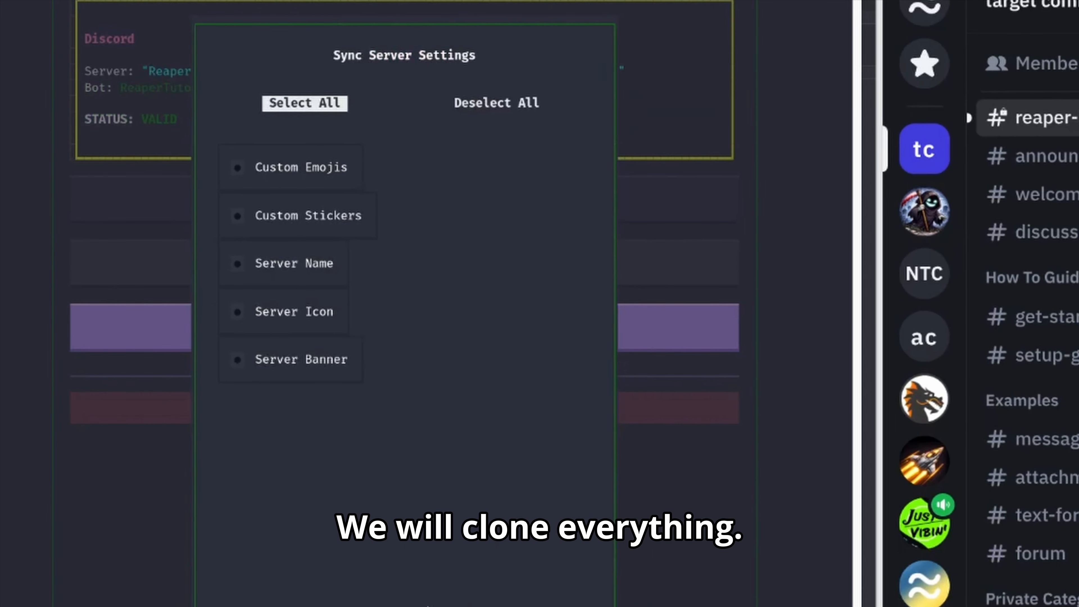
{"action": "left_click", "coordinate": [297, 102]}
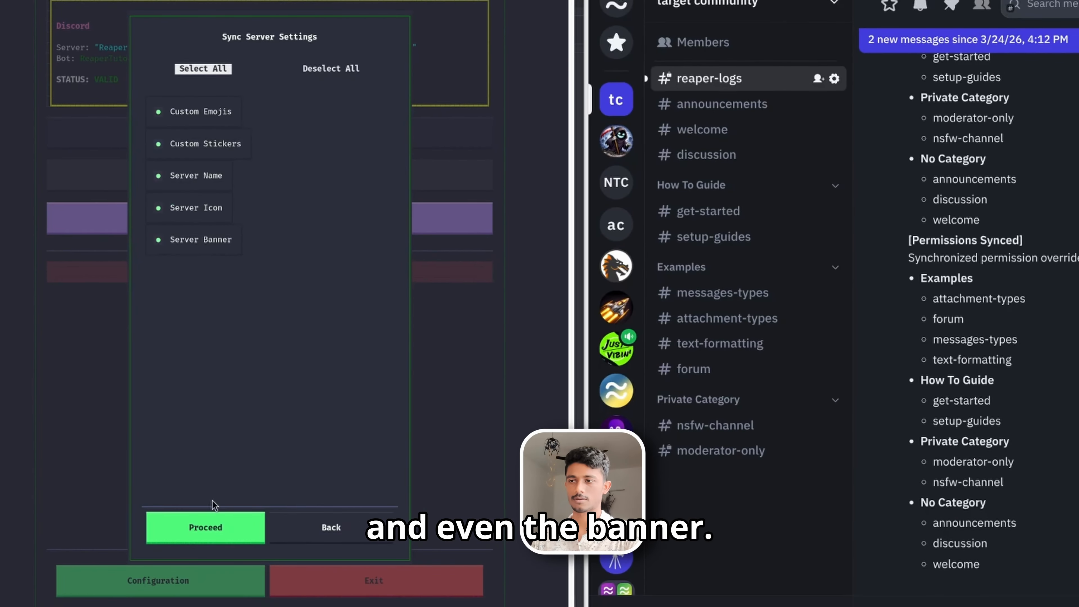
{"action": "left_click", "coordinate": [211, 525]}
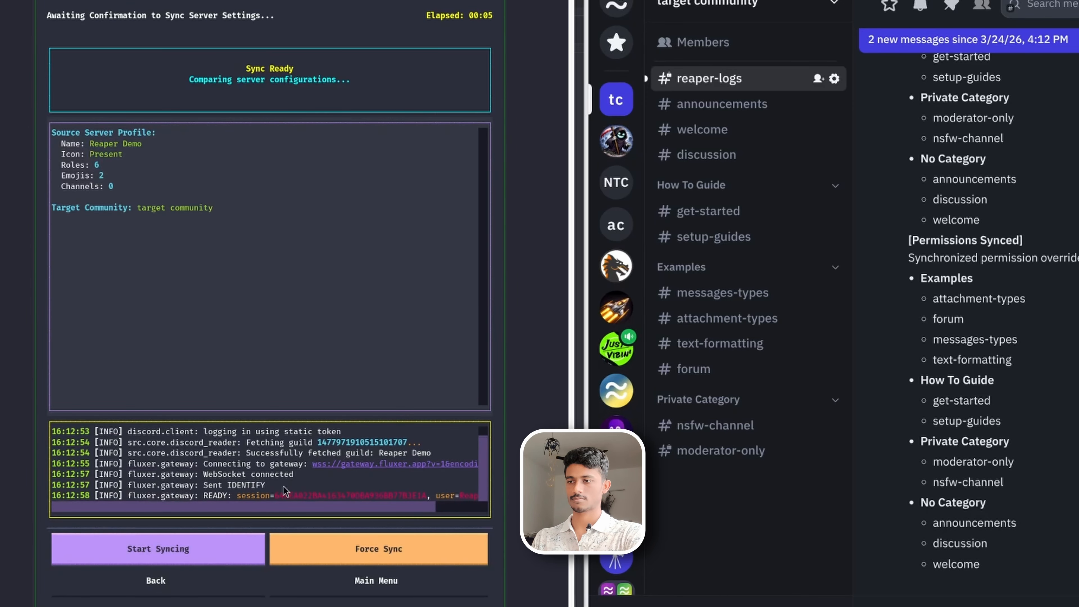
{"action": "left_click", "coordinate": [228, 548]}
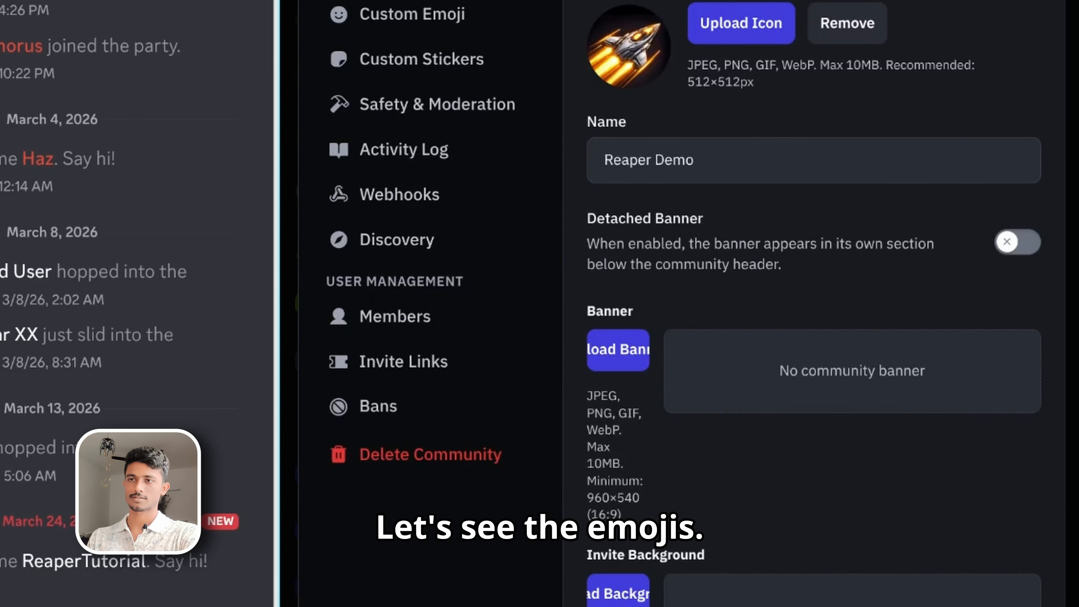
- Open the Fluxer community settings to check the custom emoji and sticker pages
{"action": "left_click", "coordinate": [455, 8]}
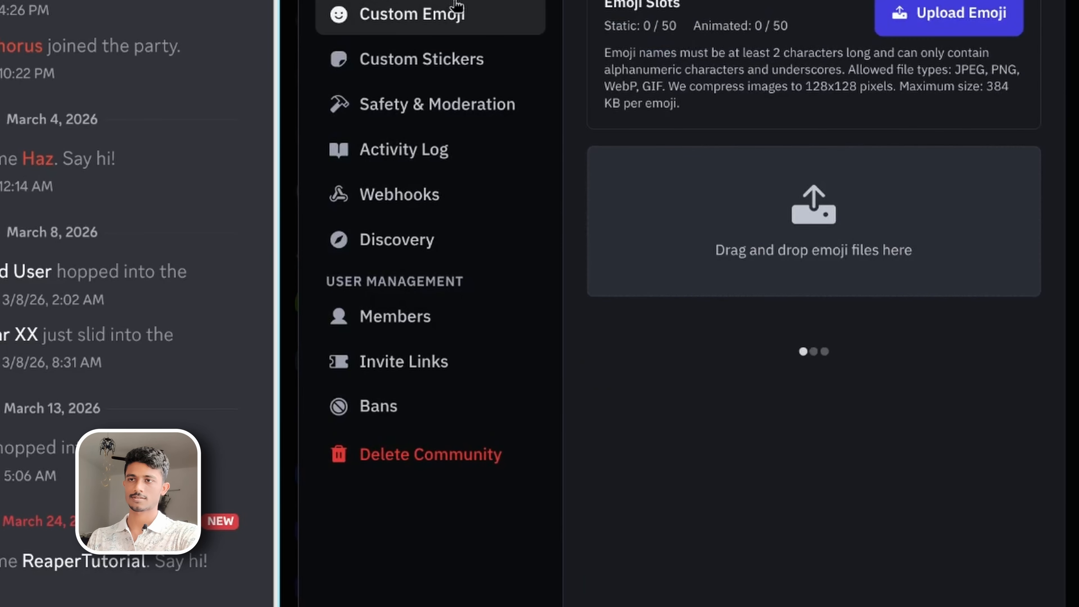
{"action": "left_click", "coordinate": [440, 50]}
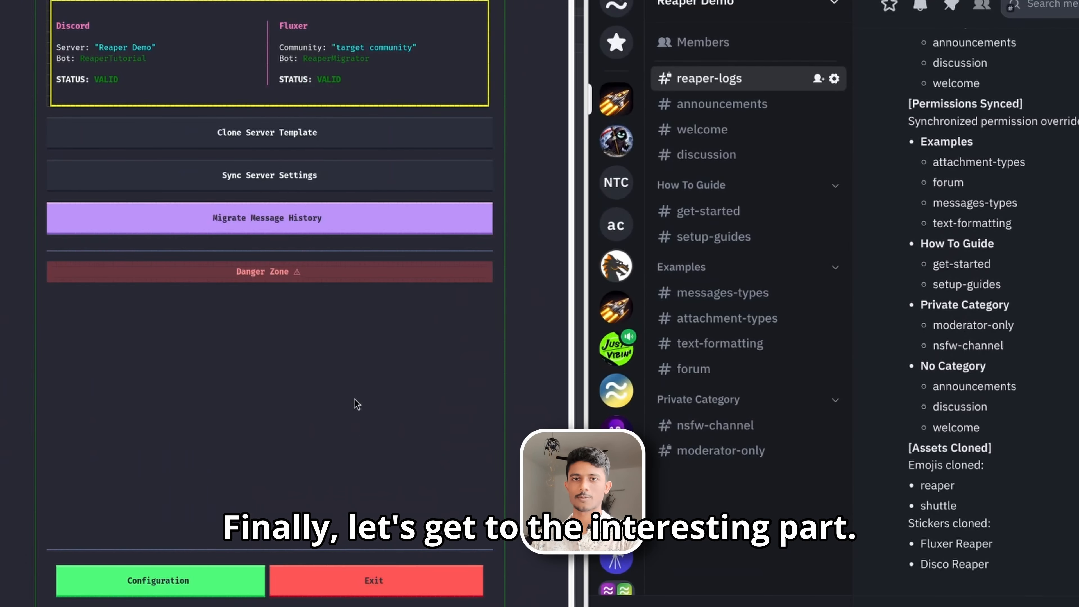
- Migrate the message history of the messages-types channel to its Fluxer counterpart, starting from the first message
{"action": "left_click", "coordinate": [311, 219]}
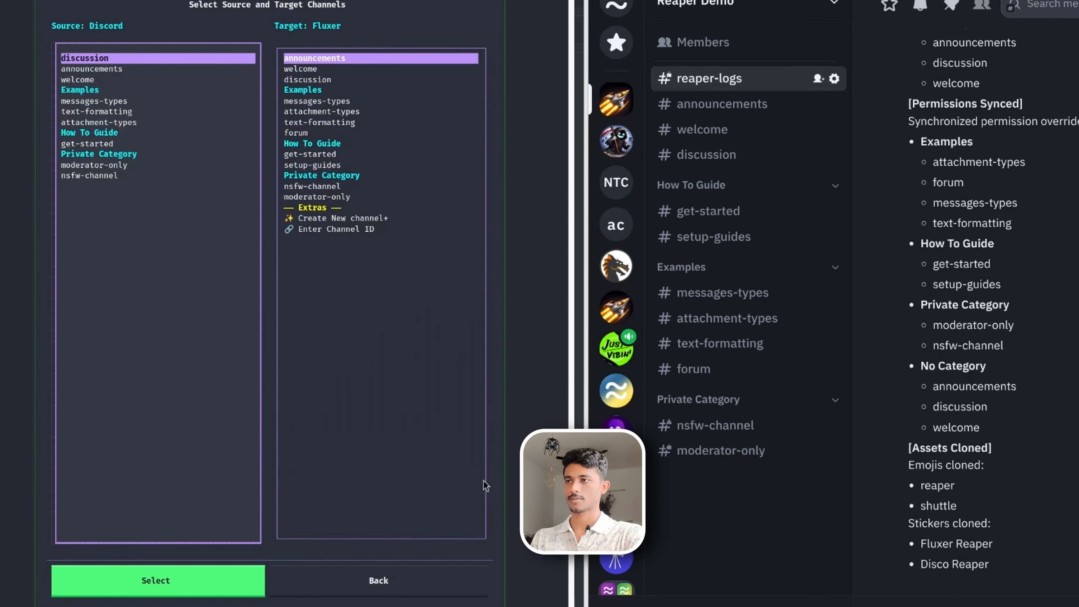
{"action": "left_click", "coordinate": [101, 101]}
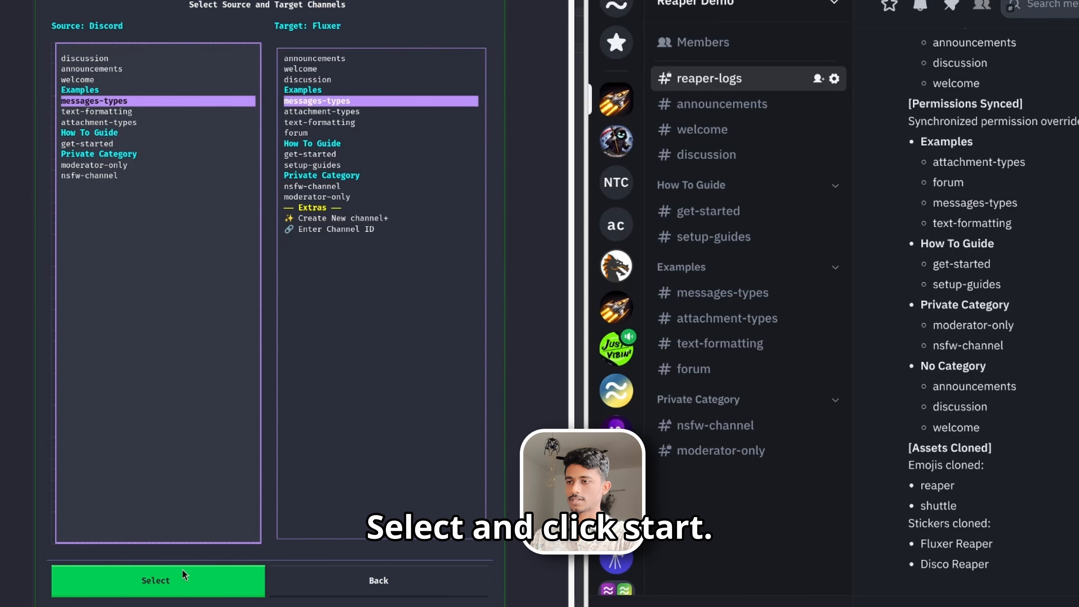
{"action": "left_click", "coordinate": [196, 584]}
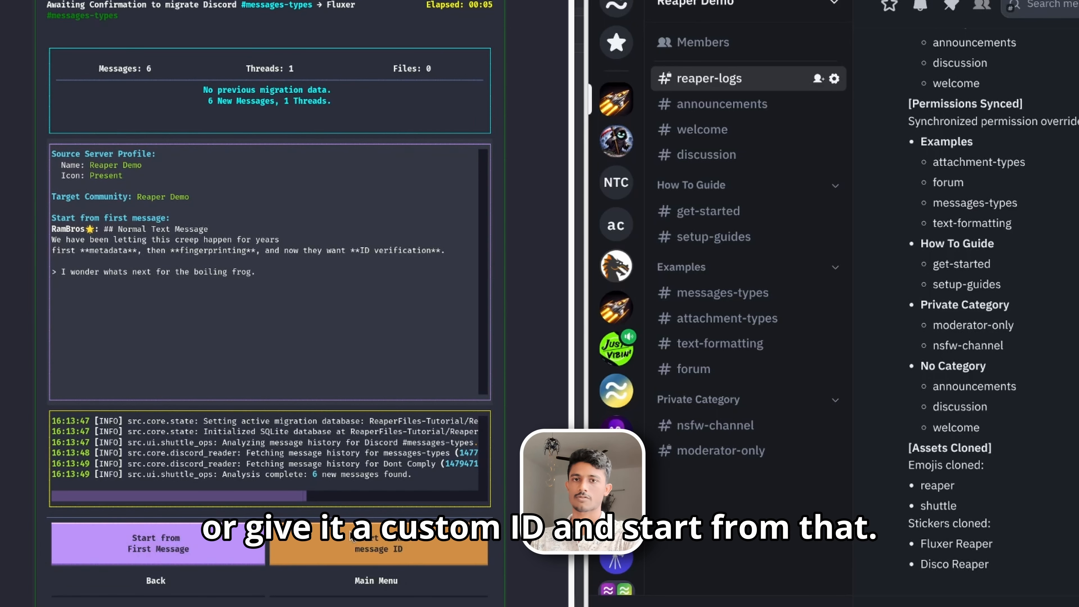
{"action": "left_click", "coordinate": [187, 548]}
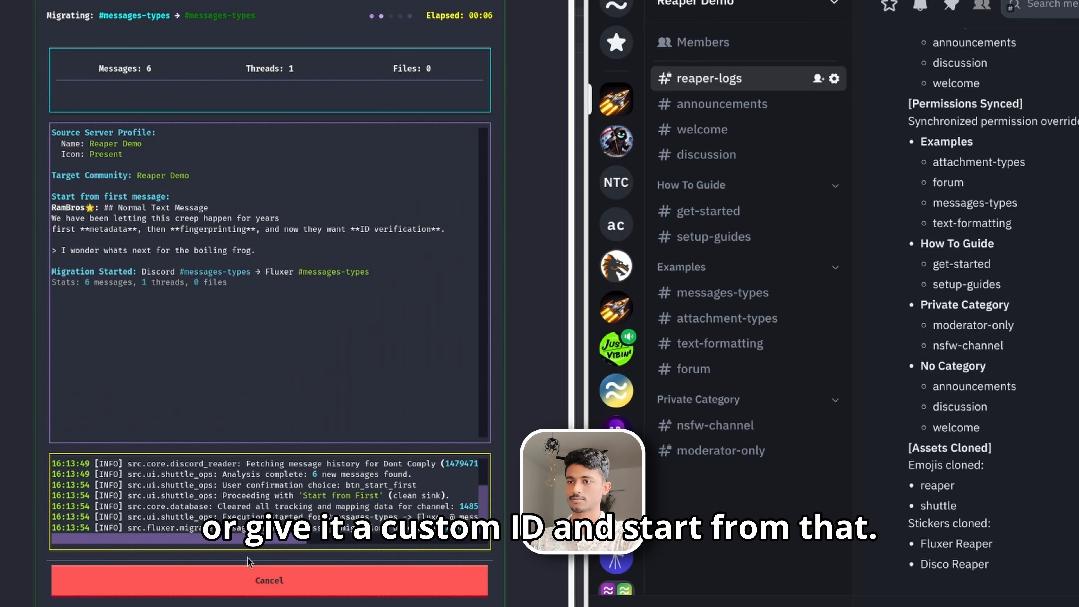
- Compare the messages-types channel in Discord with the migrated messages in Fluxer
{"action": "key", "text": "alt+Tab"}
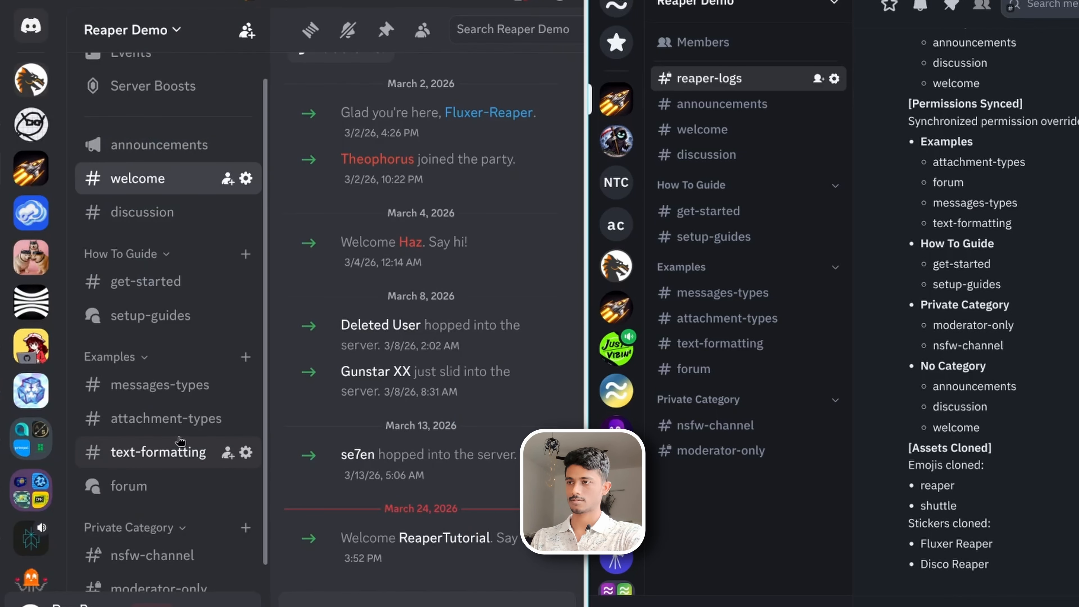
{"action": "left_click", "coordinate": [212, 385]}
{"action": "left_click", "coordinate": [748, 293]}
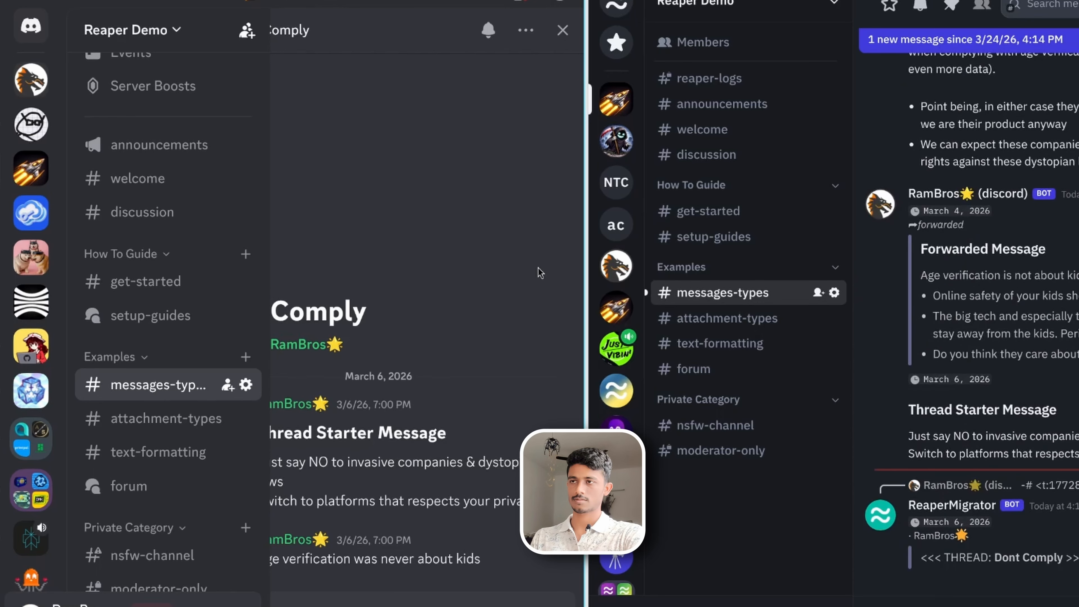
{"action": "left_click", "coordinate": [562, 30]}
{"action": "scroll", "coordinate": [512, 348], "scroll_direction": "down", "scroll_amount": 15}
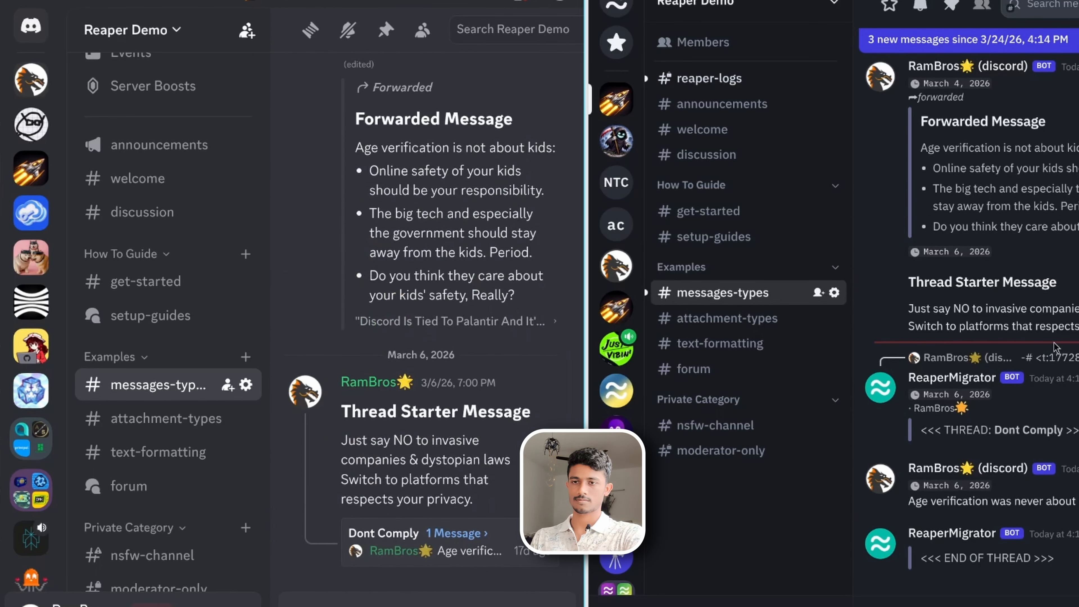
{"action": "key", "text": "super"}
{"action": "left_click", "coordinate": [385, 301]}
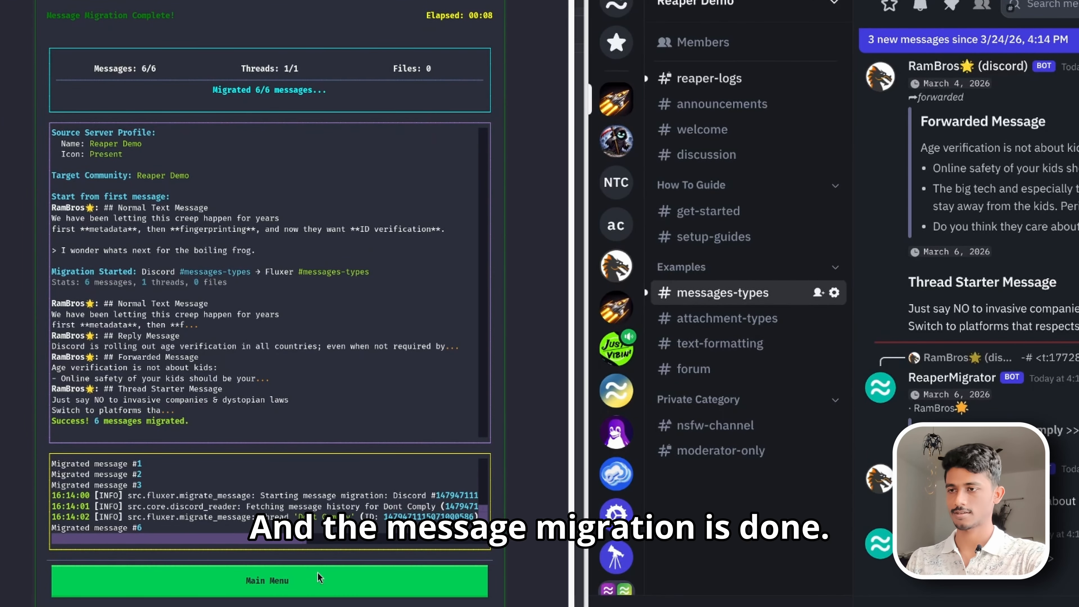
- Start migrating the attachment-types channel from the first message, then cancel the migration partway through
{"action": "left_click", "coordinate": [329, 584]}
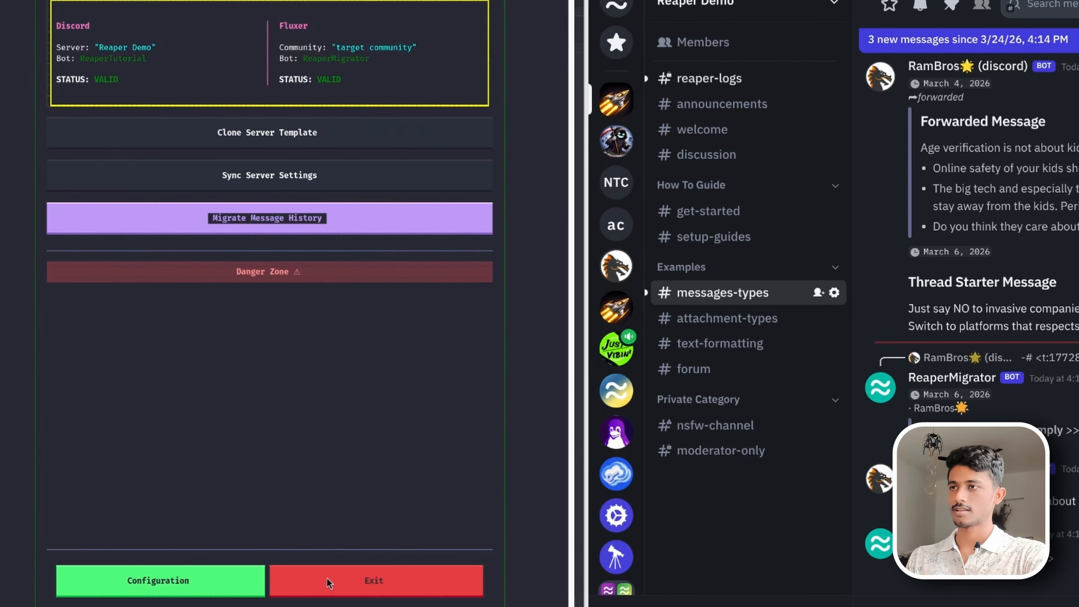
{"action": "left_click", "coordinate": [331, 216]}
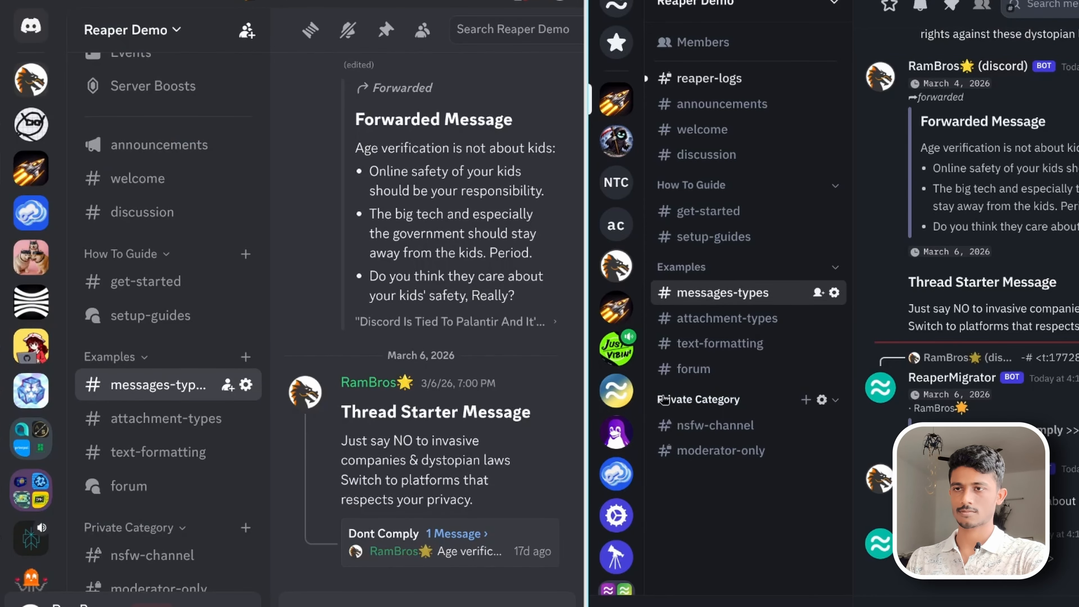
{"action": "key", "text": "super"}
{"action": "left_click", "coordinate": [300, 390]}
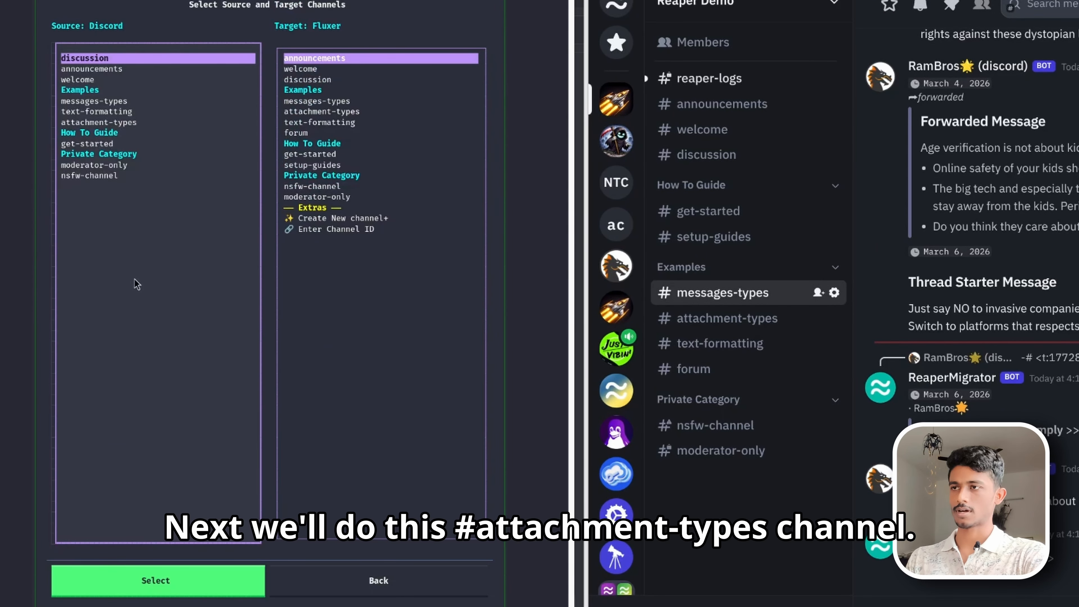
{"action": "left_click", "coordinate": [136, 123]}
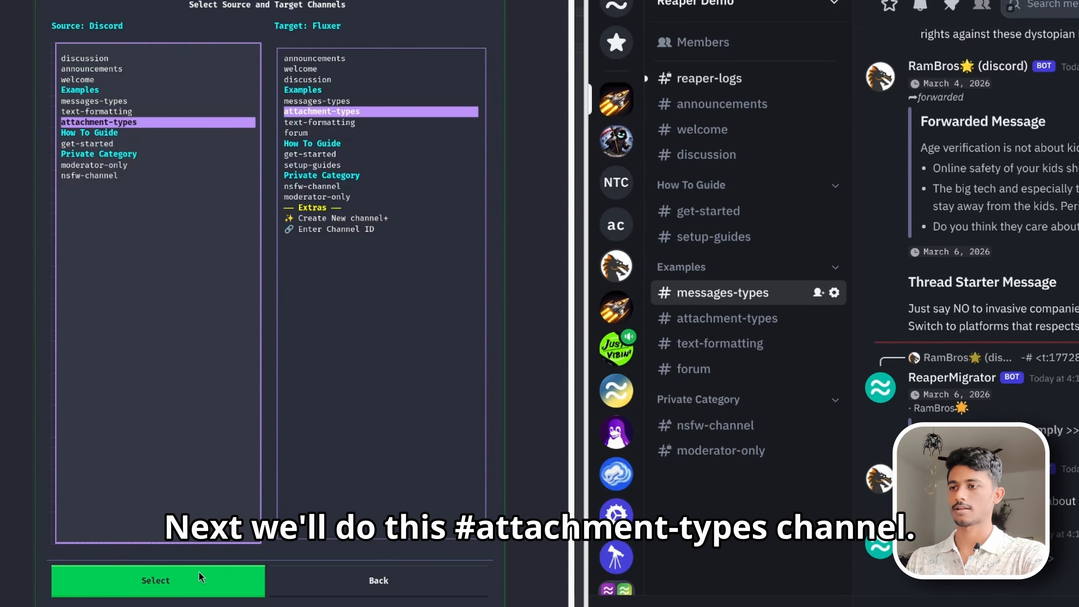
{"action": "left_click", "coordinate": [195, 581]}
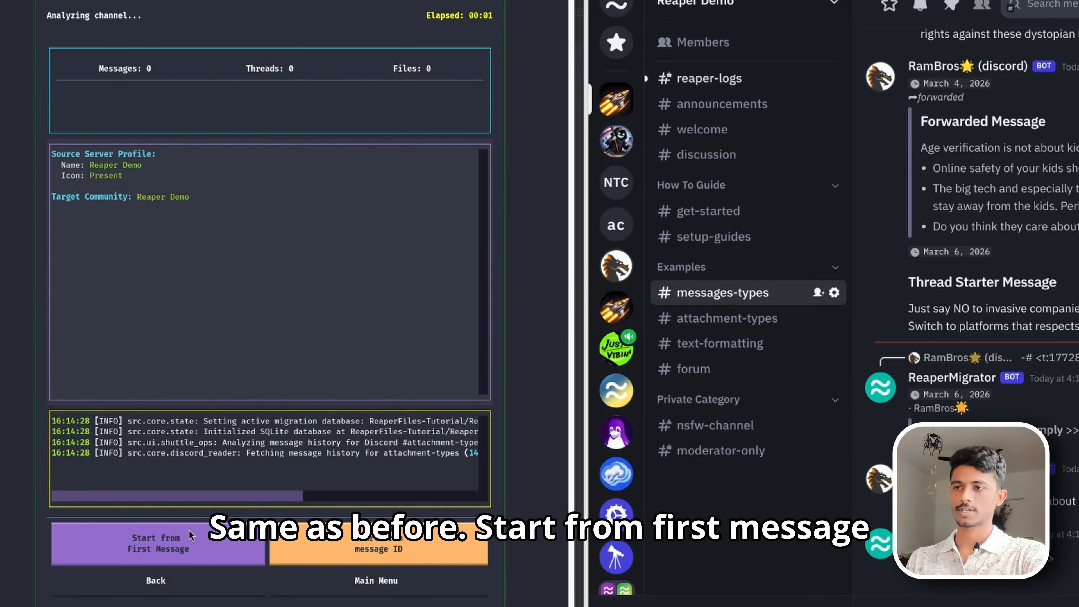
{"action": "left_click", "coordinate": [197, 548]}
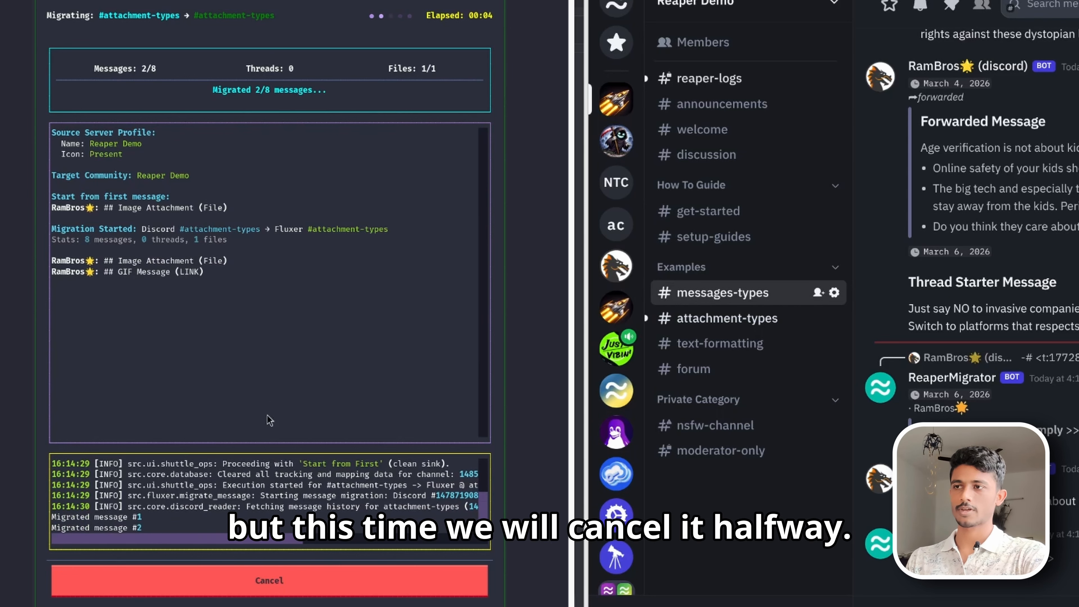
{"action": "left_click", "coordinate": [284, 579]}
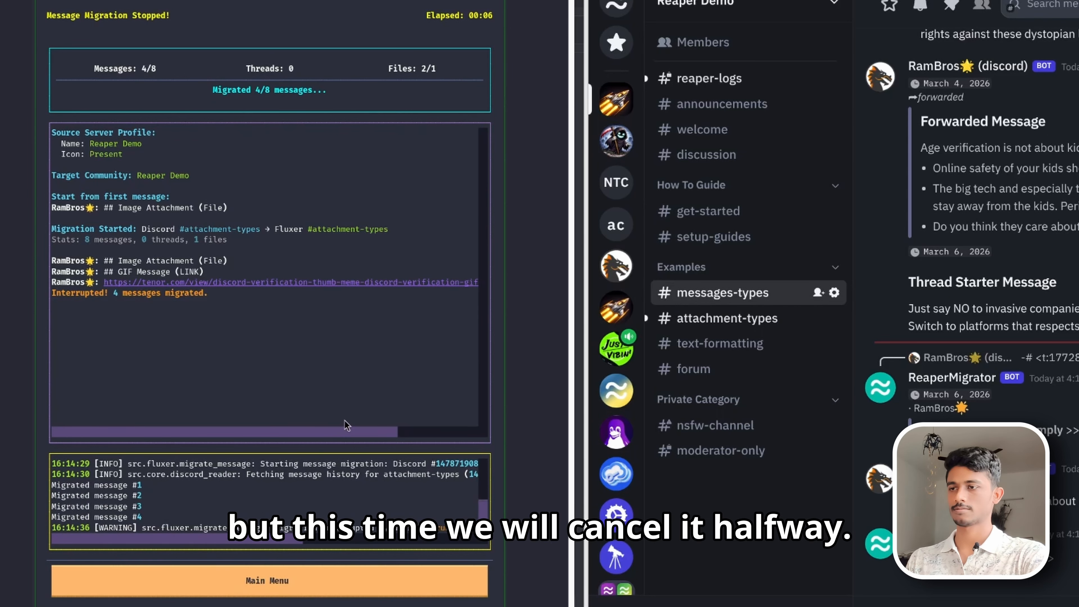
- Inspect the partially migrated attachment-types channel in Fluxer, then return to the tool's main menu
{"action": "left_click", "coordinate": [761, 319]}
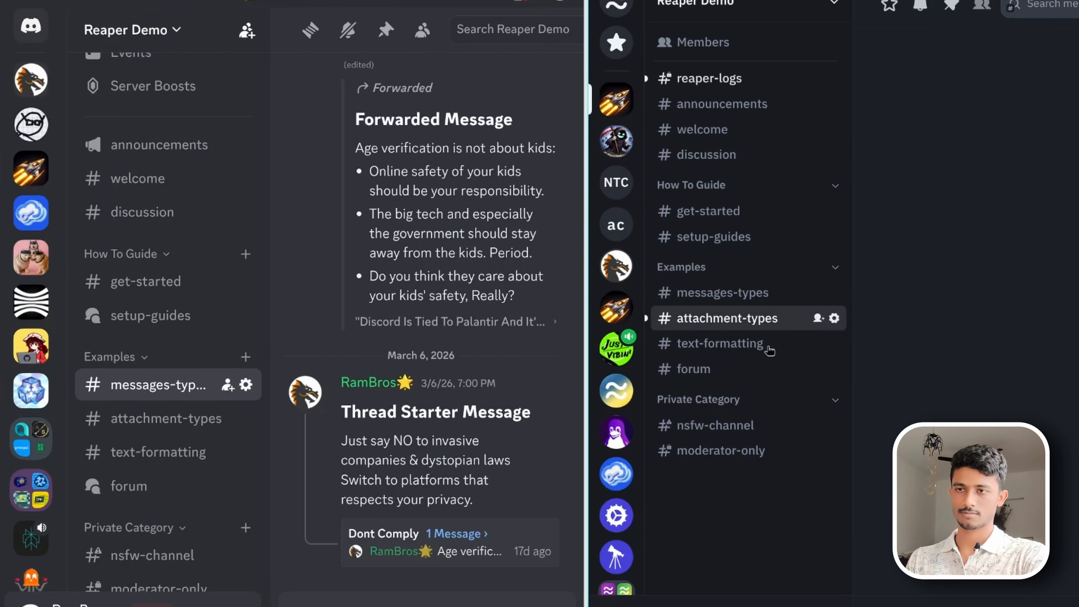
{"action": "scroll", "coordinate": [973, 403], "scroll_direction": "down", "scroll_amount": 5}
{"action": "scroll", "coordinate": [973, 403], "scroll_direction": "down", "scroll_amount": 4}
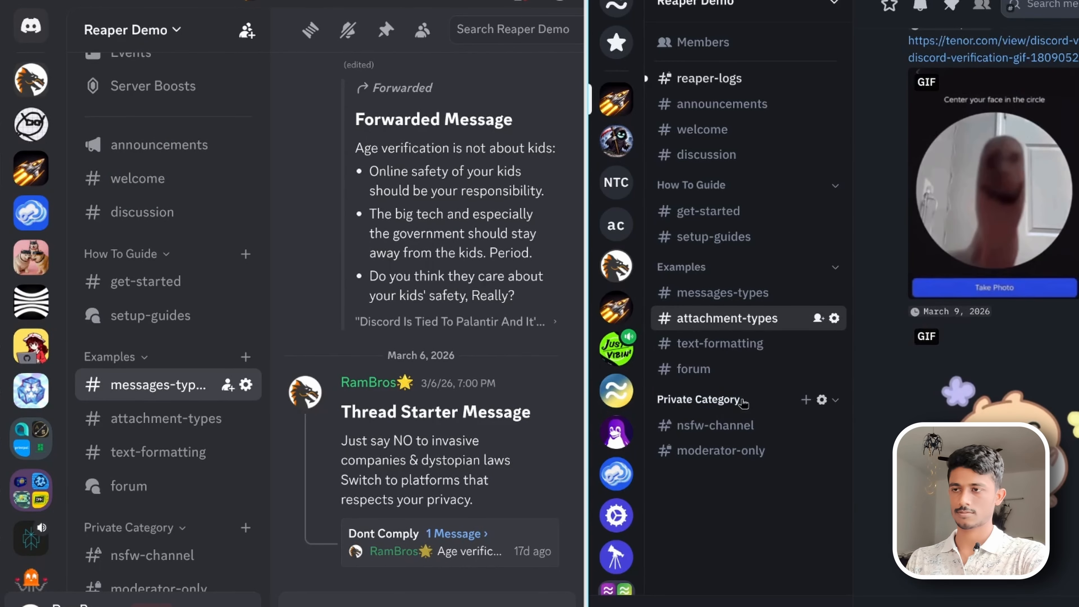
{"action": "key", "text": "super"}
{"action": "left_click", "coordinate": [207, 434]}
{"action": "left_click", "coordinate": [367, 589]}
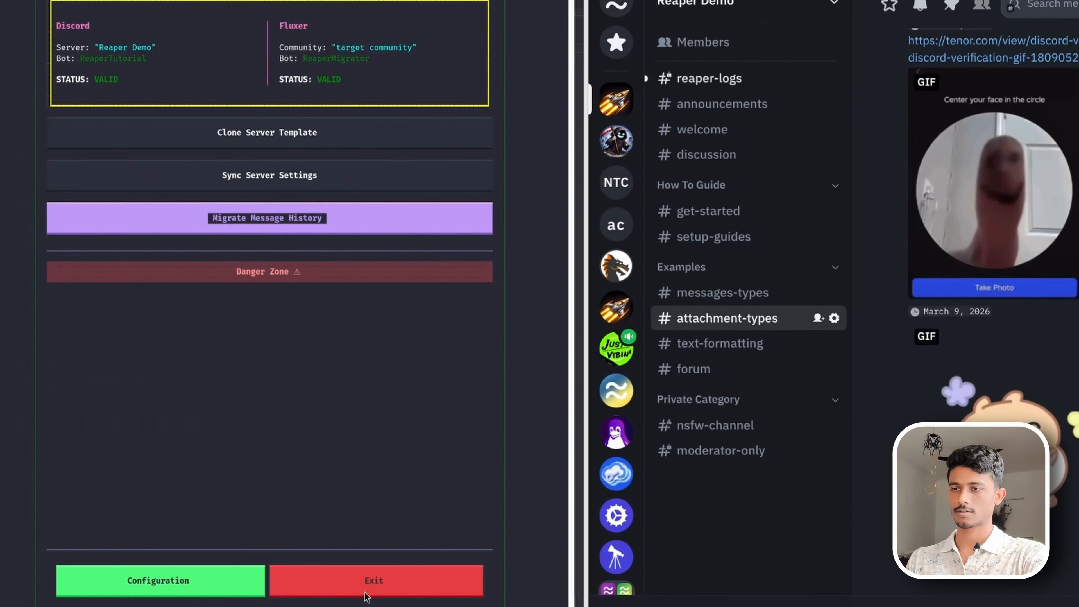
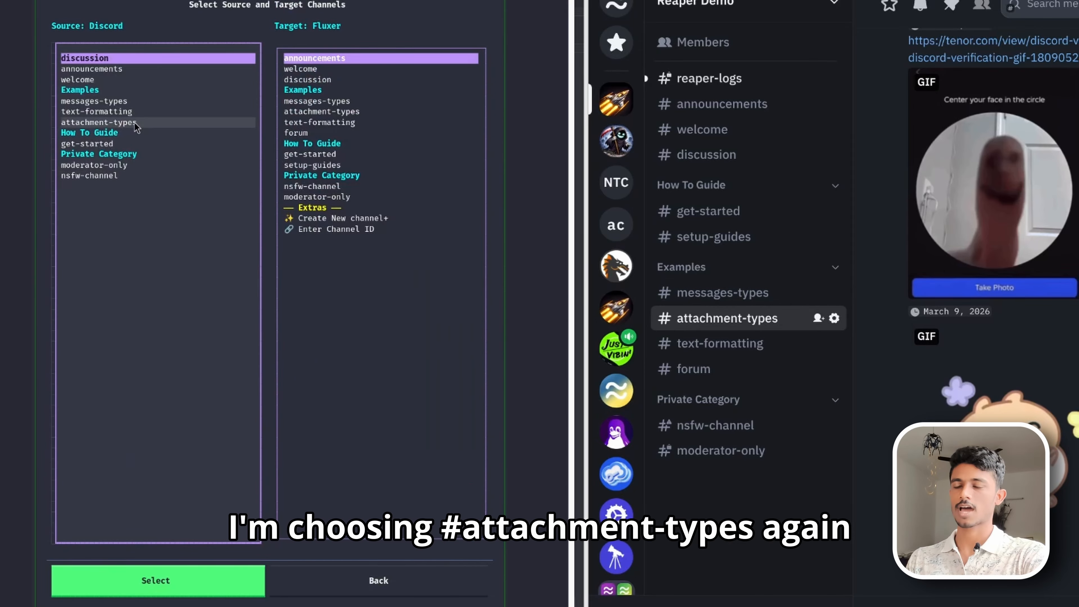
- Select attachment-types as the source channel and continue its interrupted migration
{"action": "left_click", "coordinate": [137, 123]}
{"action": "left_click", "coordinate": [128, 587]}
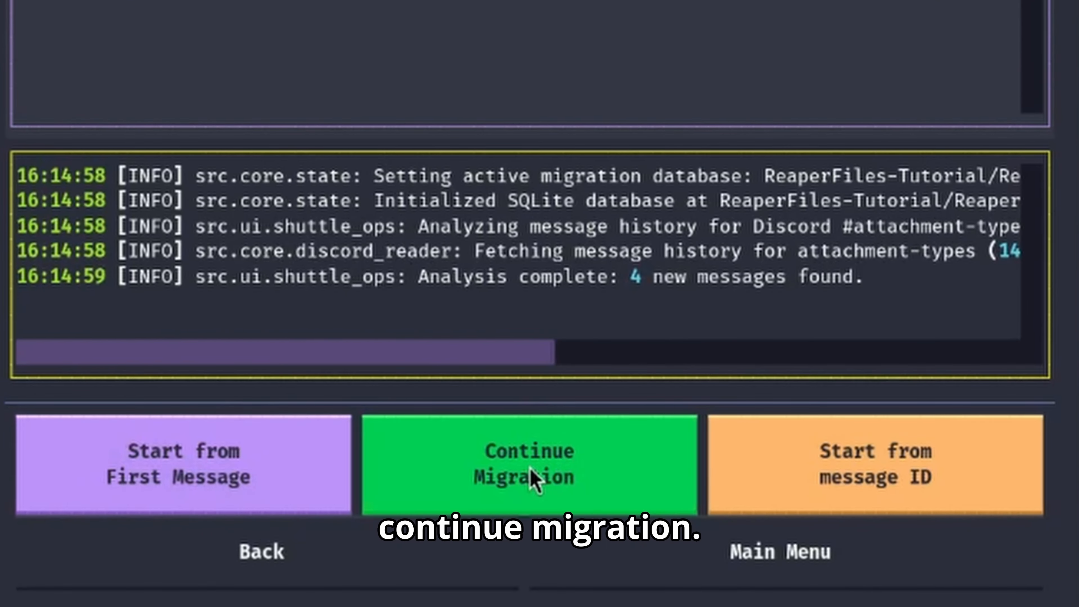
{"action": "left_click", "coordinate": [534, 479]}
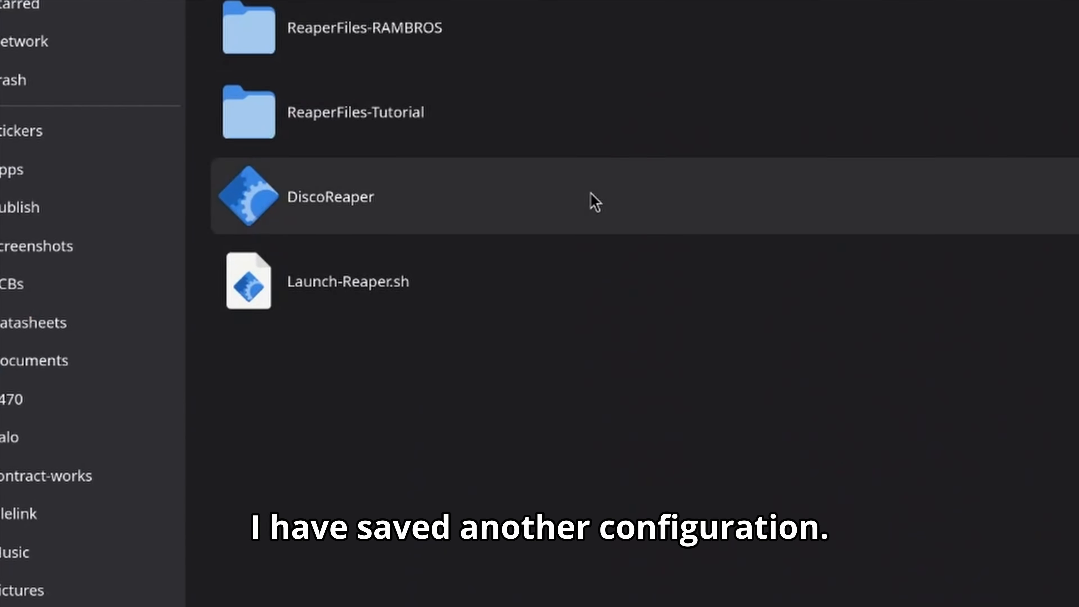
- Launch DiscoReaper and load the RAMBROS configuration
{"action": "left_click", "coordinate": [591, 200]}
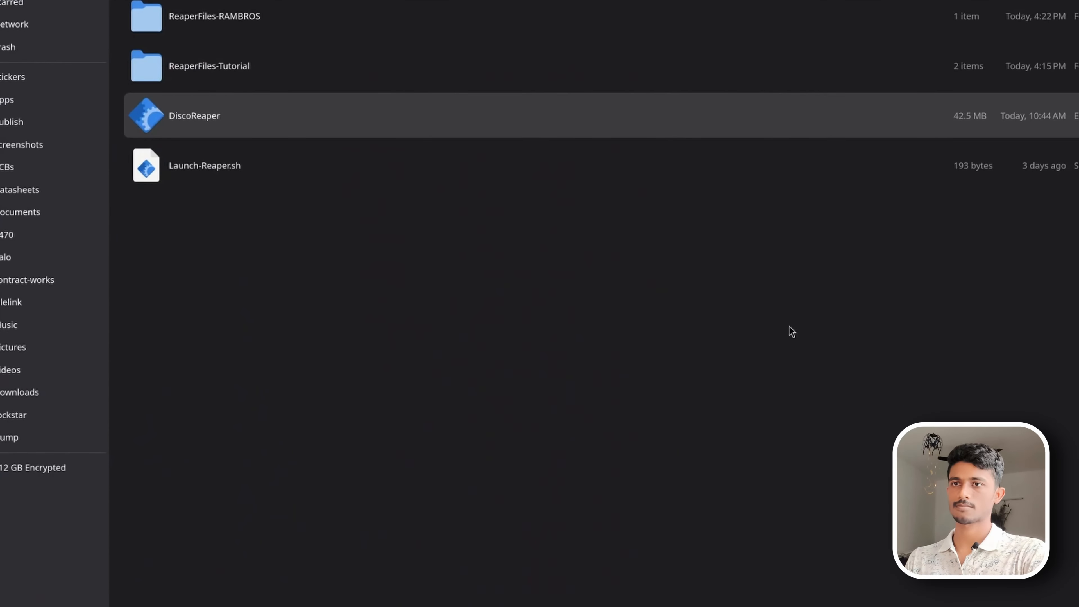
{"action": "left_click_drag", "start_coordinate": [608, 161], "coordinate": [1078, 213]}
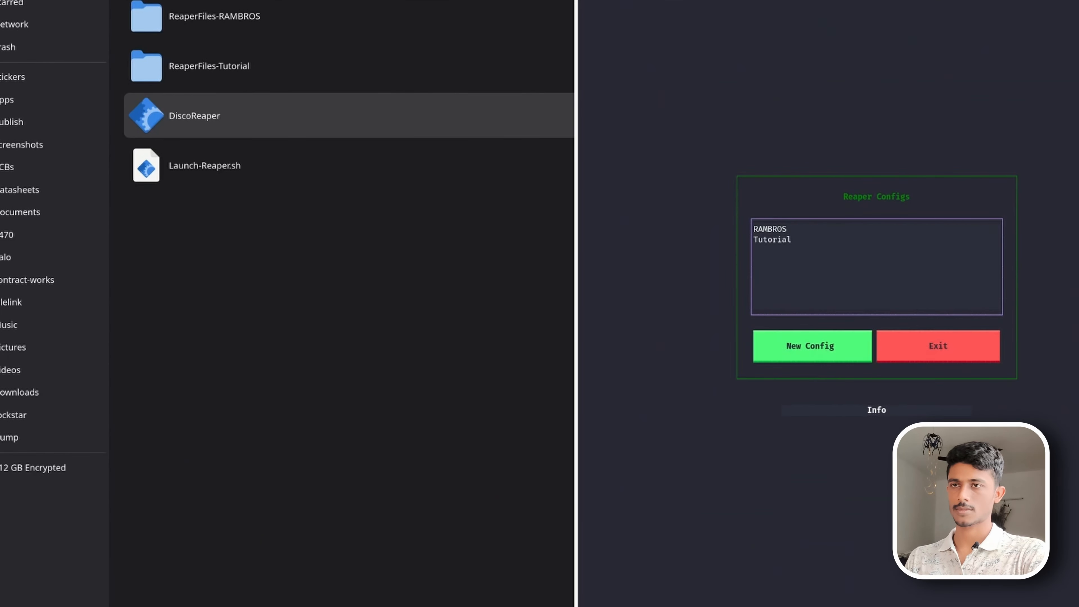
{"action": "left_click", "coordinate": [840, 233]}
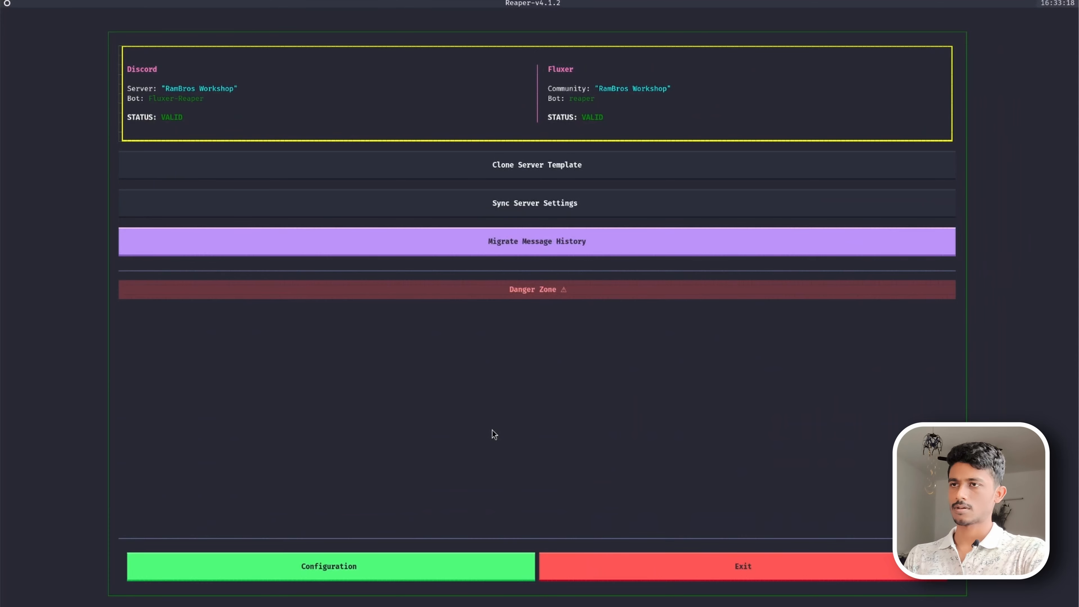
- Set the Reaper mode to Backup & Migrate in the configuration and save it
{"action": "left_click", "coordinate": [417, 567]}
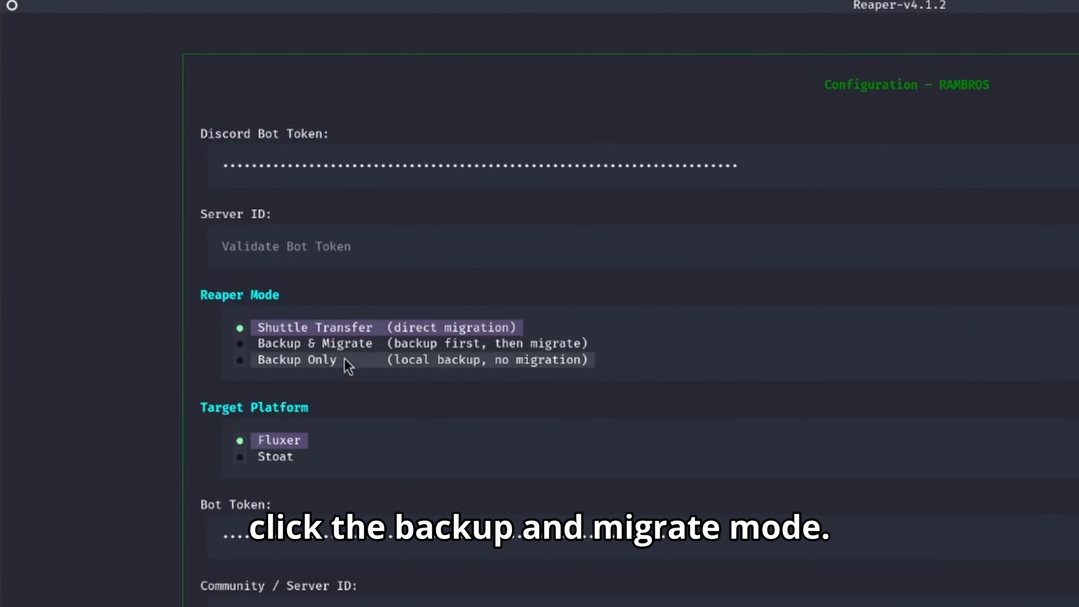
{"action": "left_click", "coordinate": [341, 344]}
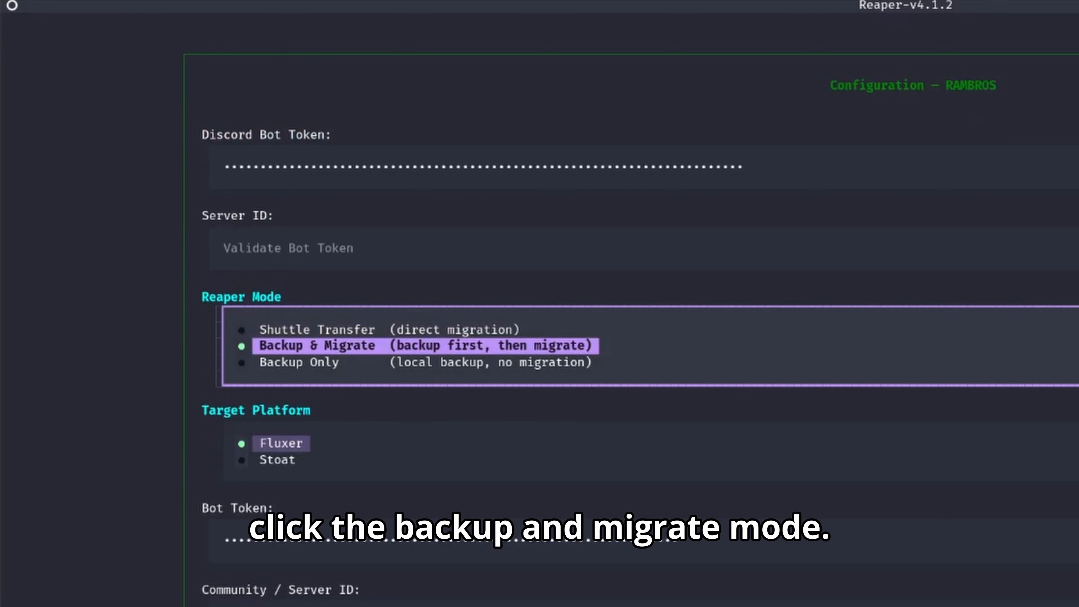
{"action": "left_click", "coordinate": [471, 479]}
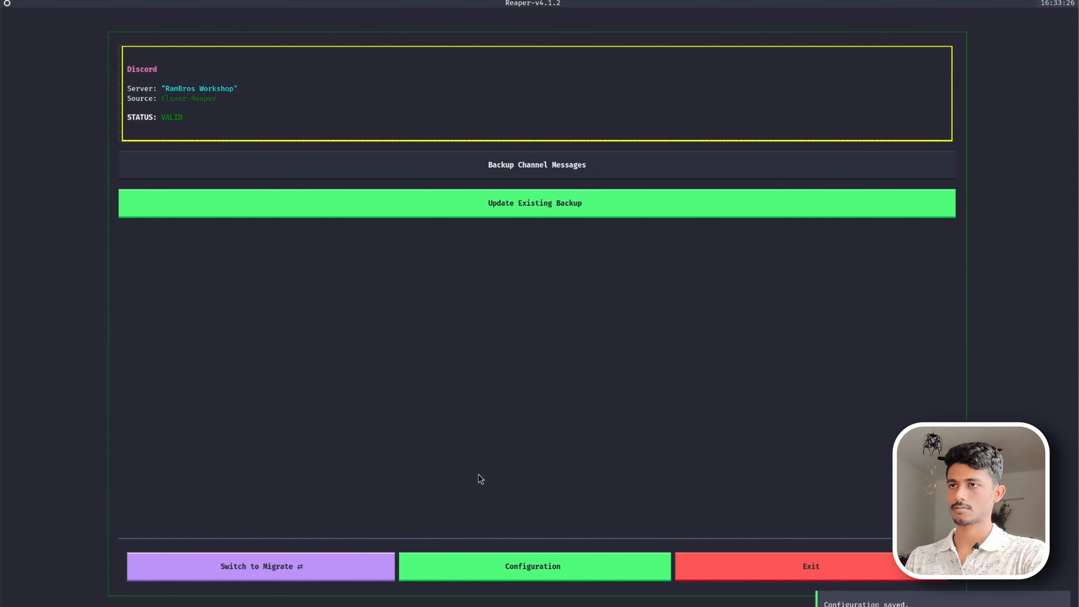
- Back up the messages of the member-exclusive and interesting-projects channels
{"action": "left_click", "coordinate": [535, 167]}
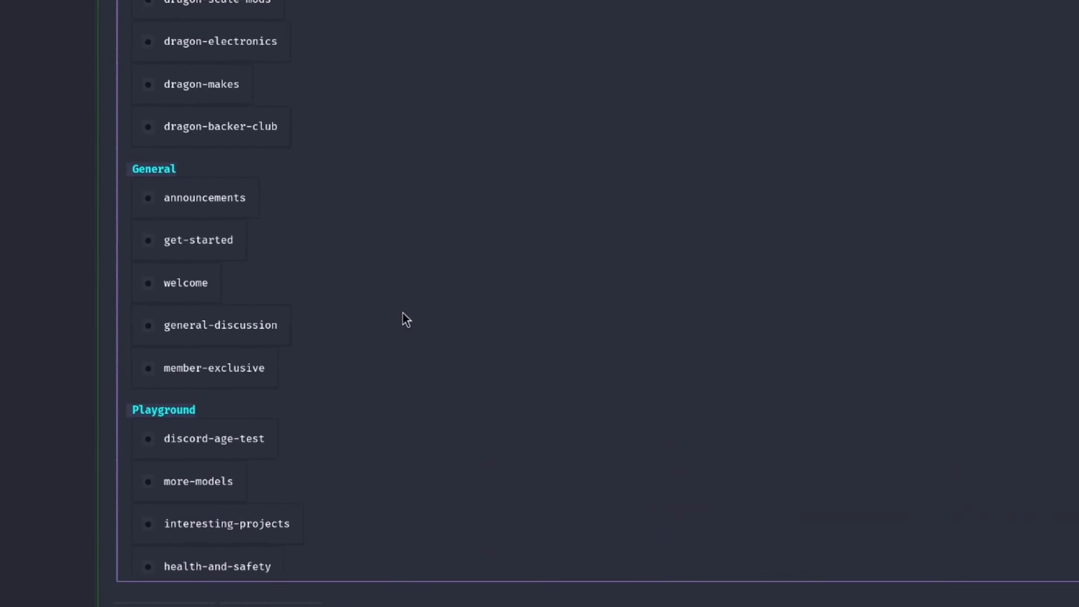
{"action": "left_click", "coordinate": [293, 234]}
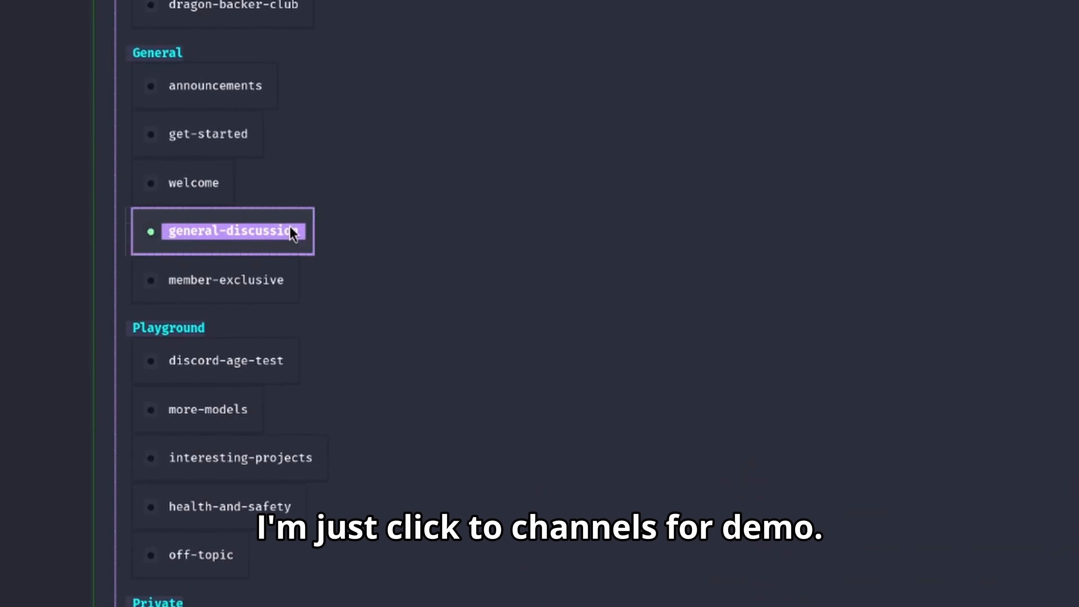
{"action": "left_click", "coordinate": [282, 457]}
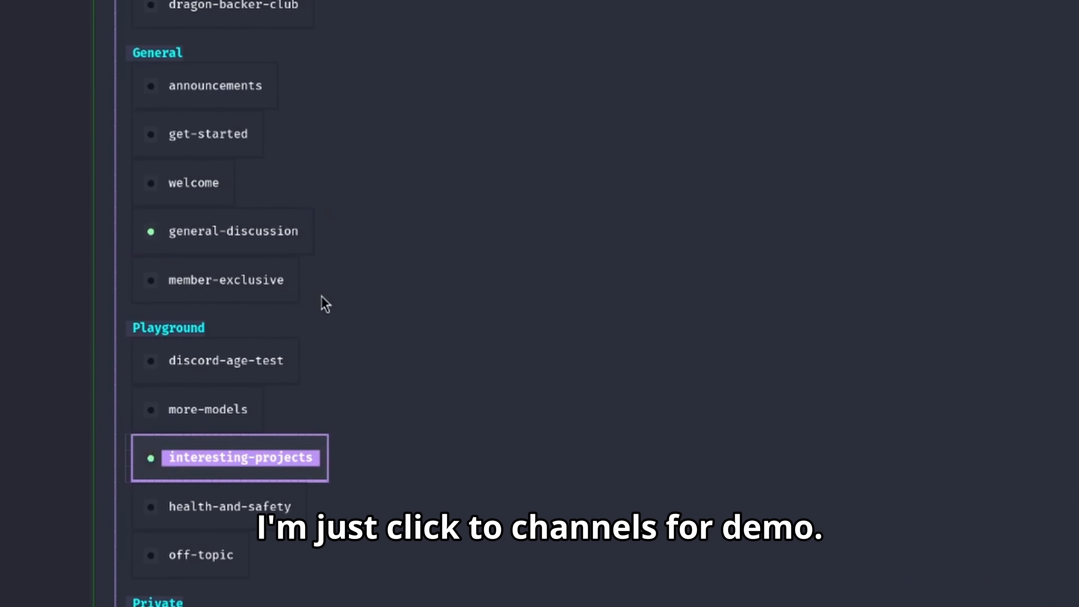
{"action": "left_click", "coordinate": [293, 281]}
{"action": "left_click", "coordinate": [274, 242]}
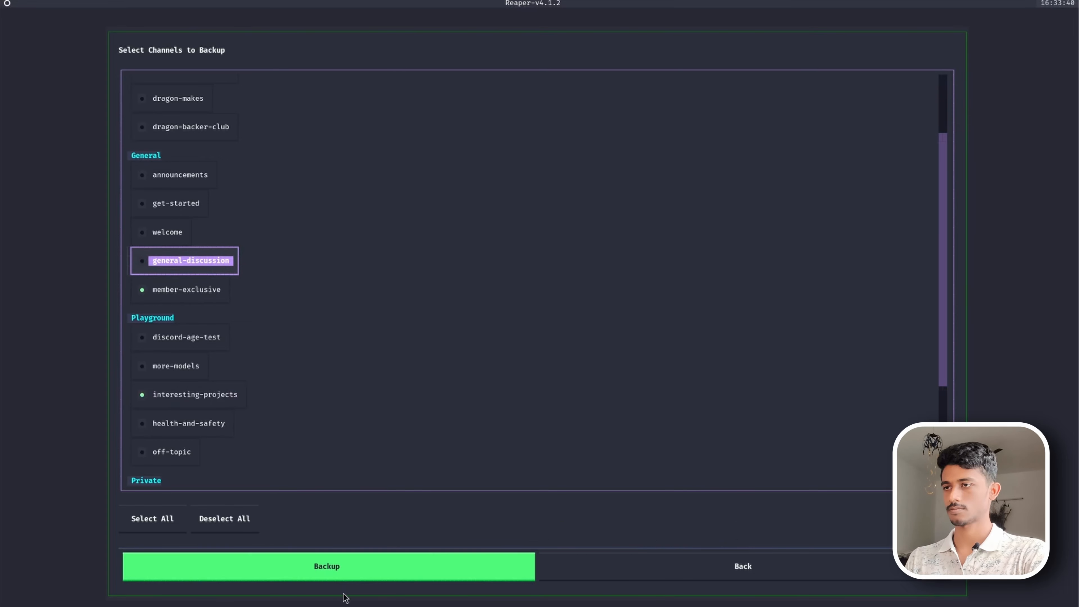
{"action": "left_click", "coordinate": [327, 569]}
{"action": "left_click", "coordinate": [624, 535]}
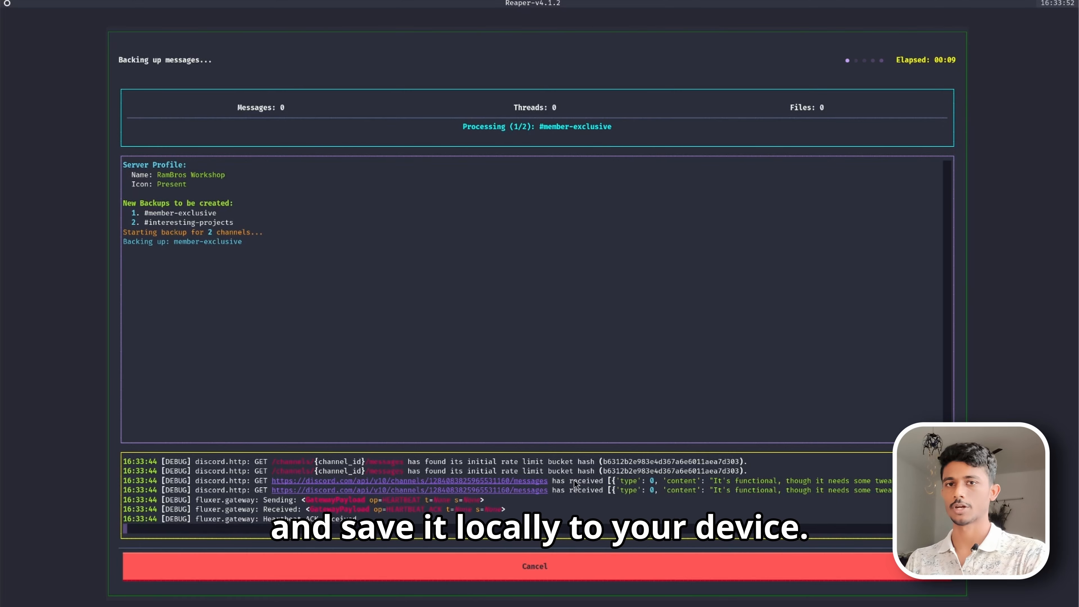
- Browse the local backup folder and its users subfolder in the file manager
{"action": "key", "text": "super"}
{"action": "left_click", "coordinate": [330, 378]}
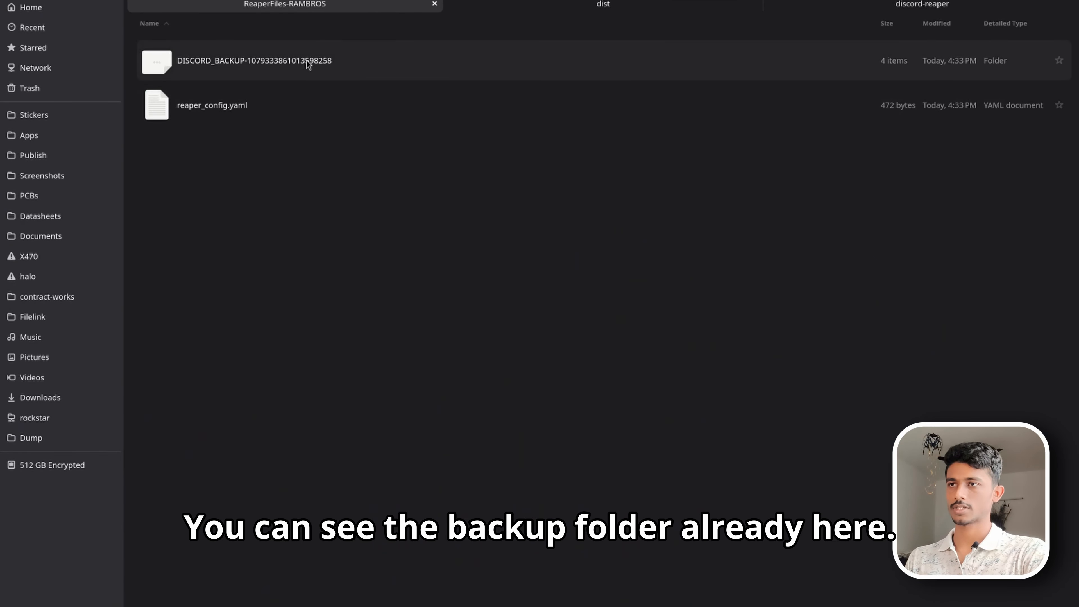
{"action": "double_click", "coordinate": [360, 61]}
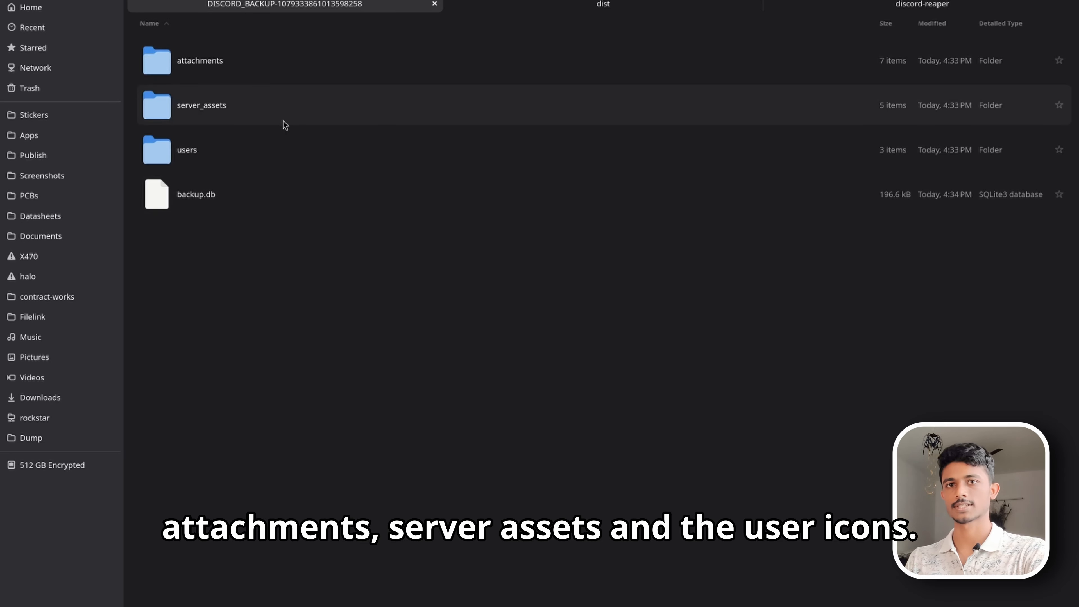
{"action": "double_click", "coordinate": [273, 149]}
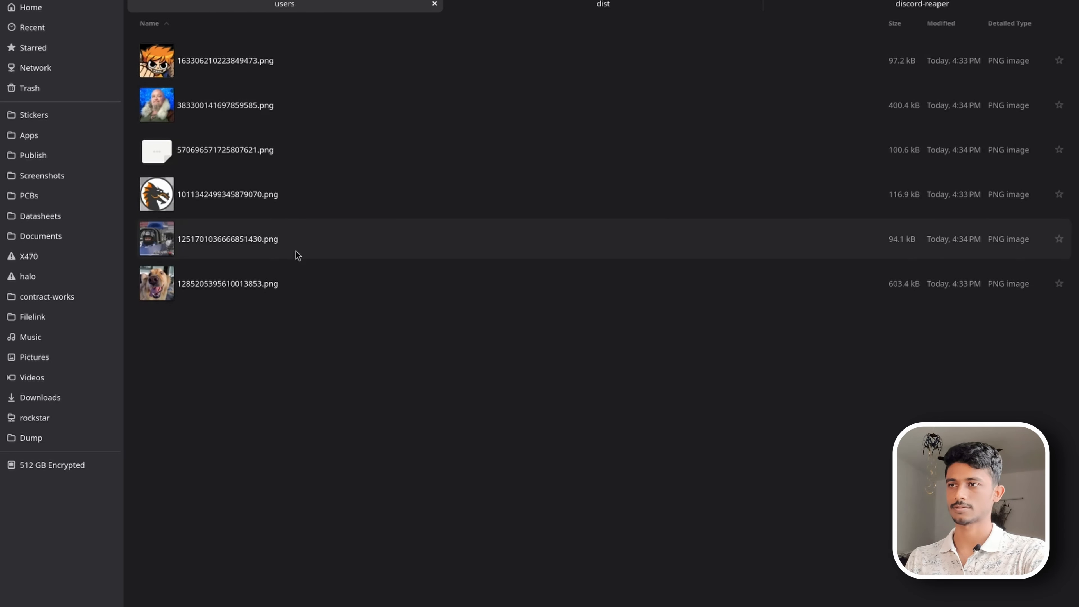
- Cancel the running backup and return to the main menu
{"action": "left_click", "coordinate": [708, 1]}
{"action": "left_click", "coordinate": [661, 337]}
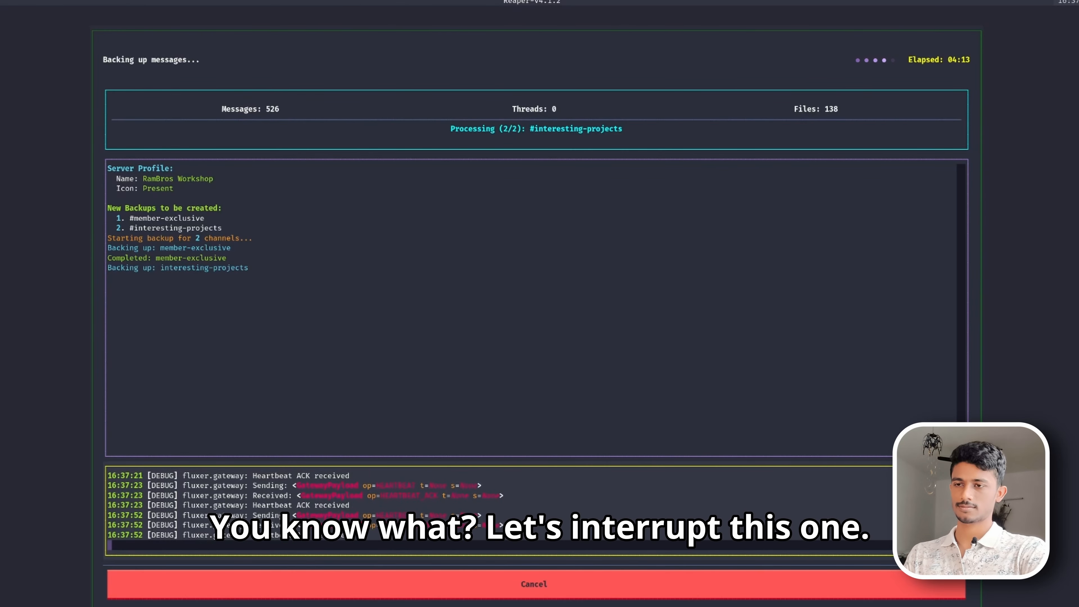
{"action": "left_click", "coordinate": [696, 593]}
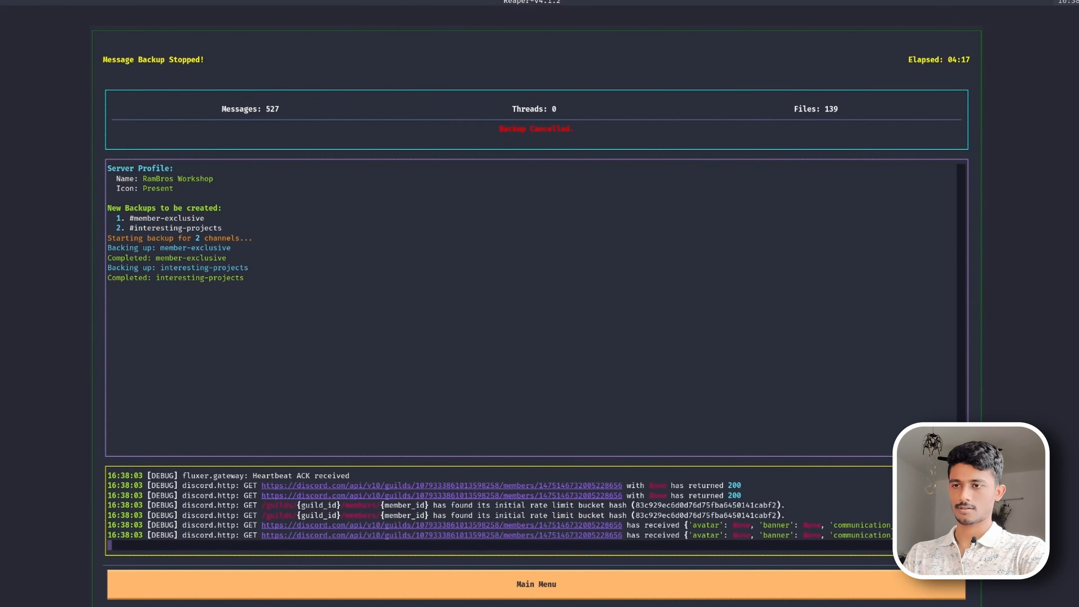
{"action": "left_click", "coordinate": [901, 583]}
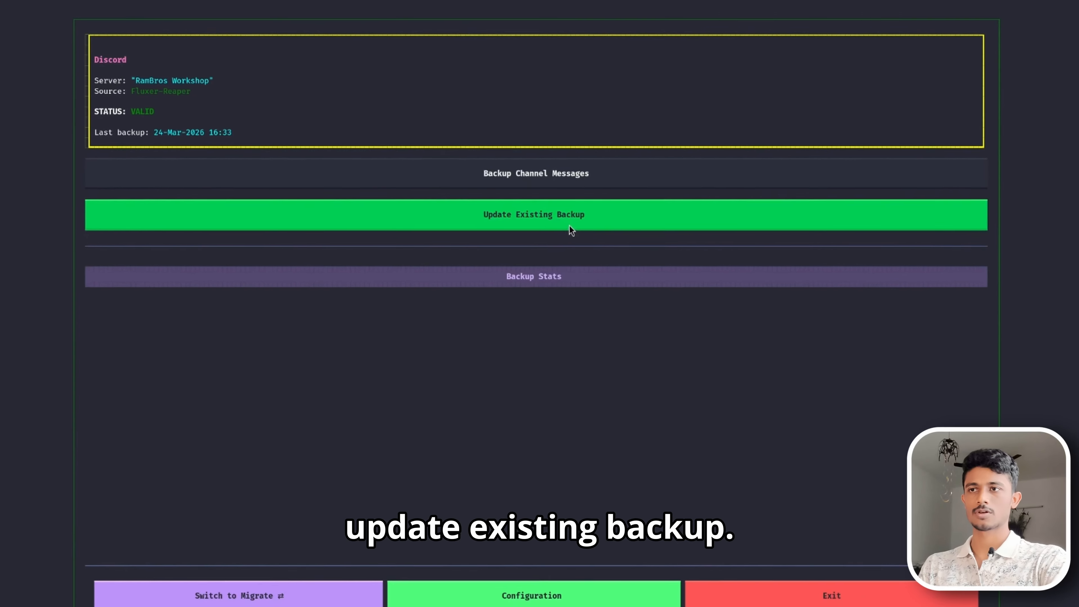
- Update the existing backup by syncing the server profile and backed-up channels
{"action": "left_click", "coordinate": [594, 166]}
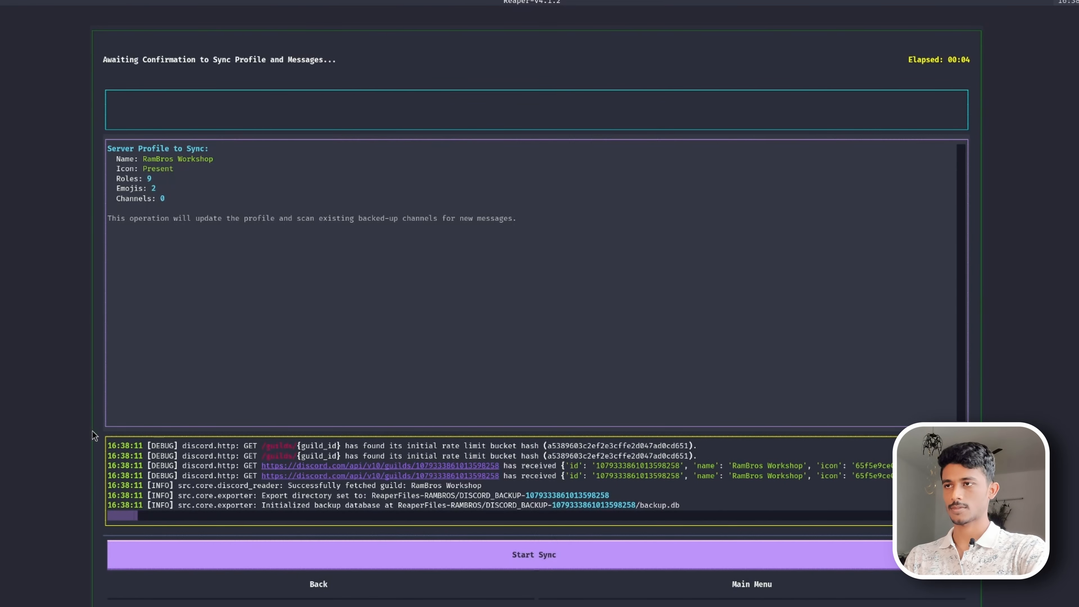
{"action": "left_click", "coordinate": [524, 557]}
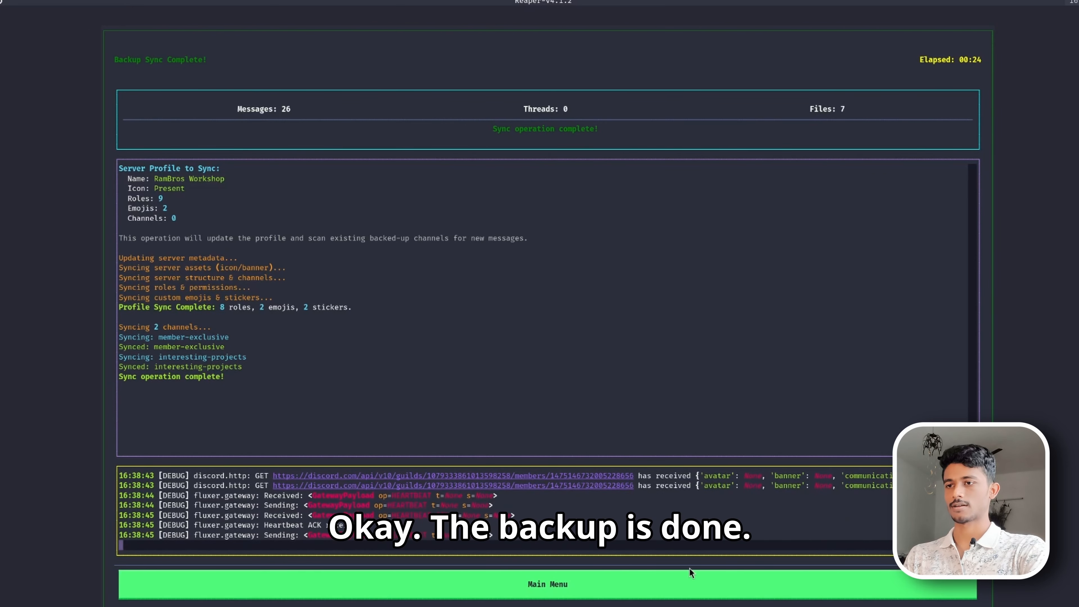
{"action": "left_click", "coordinate": [661, 581]}
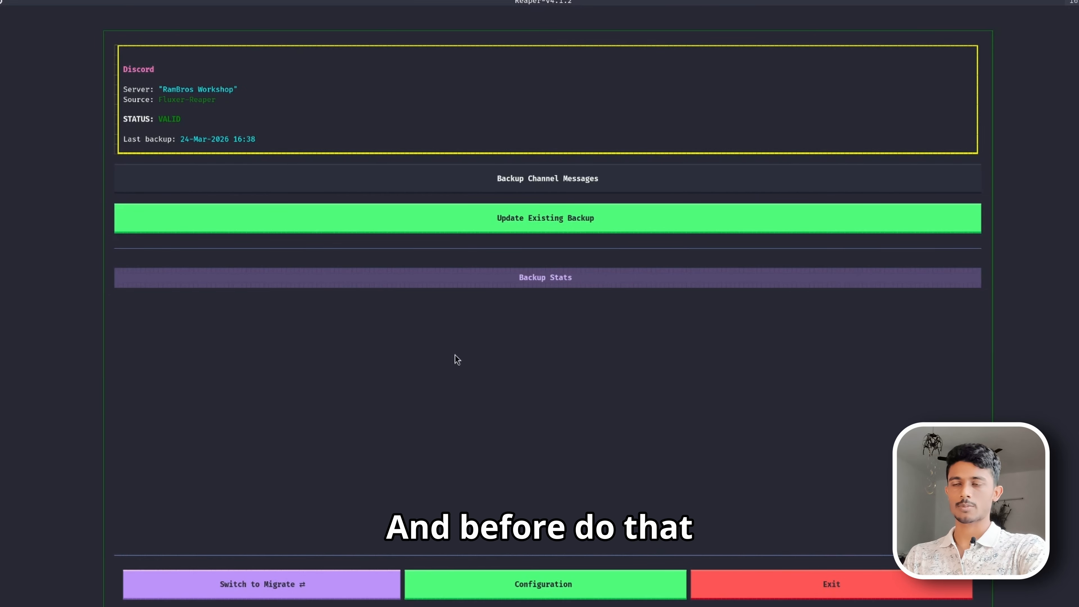
- Review the backup statistics
{"action": "left_click", "coordinate": [566, 281]}
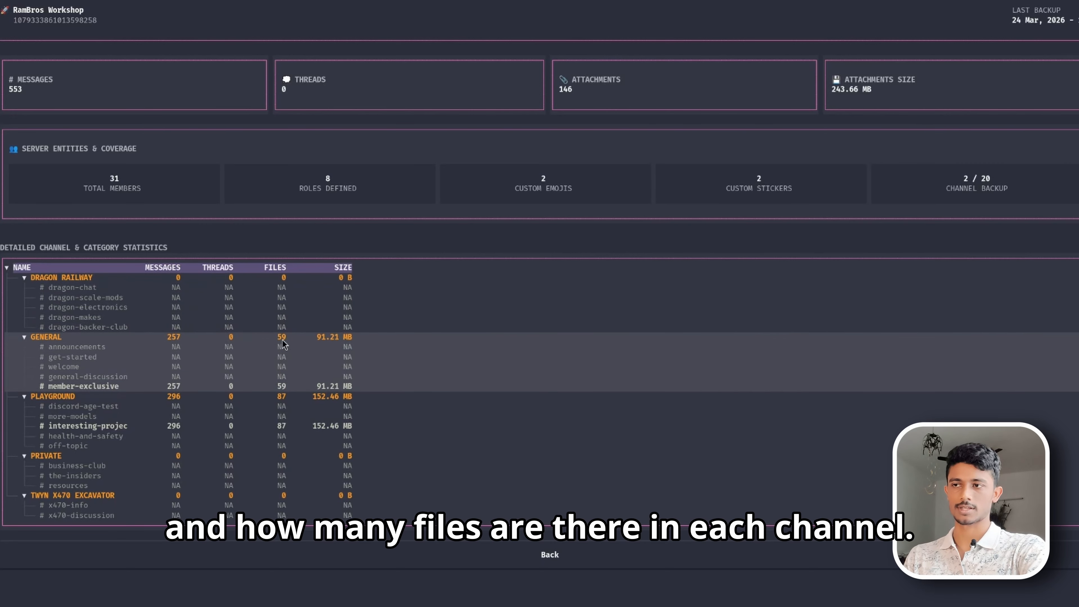
{"action": "left_click", "coordinate": [606, 560]}
- Switch to migrate mode and migrate interesting-projects from the local backup, starting from the first message
{"action": "left_click", "coordinate": [303, 585]}
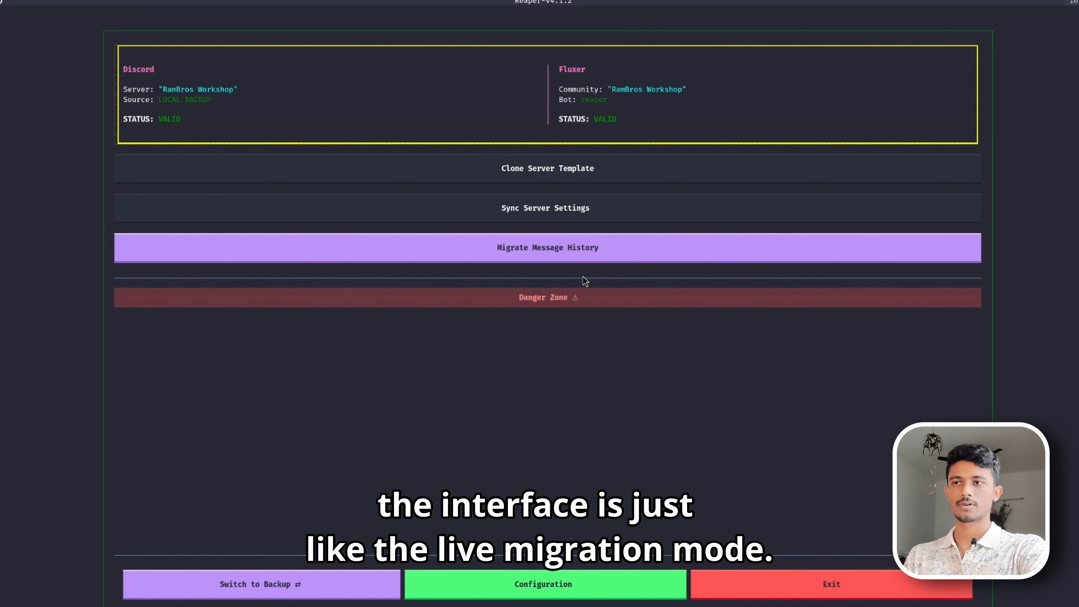
{"action": "left_click", "coordinate": [550, 252]}
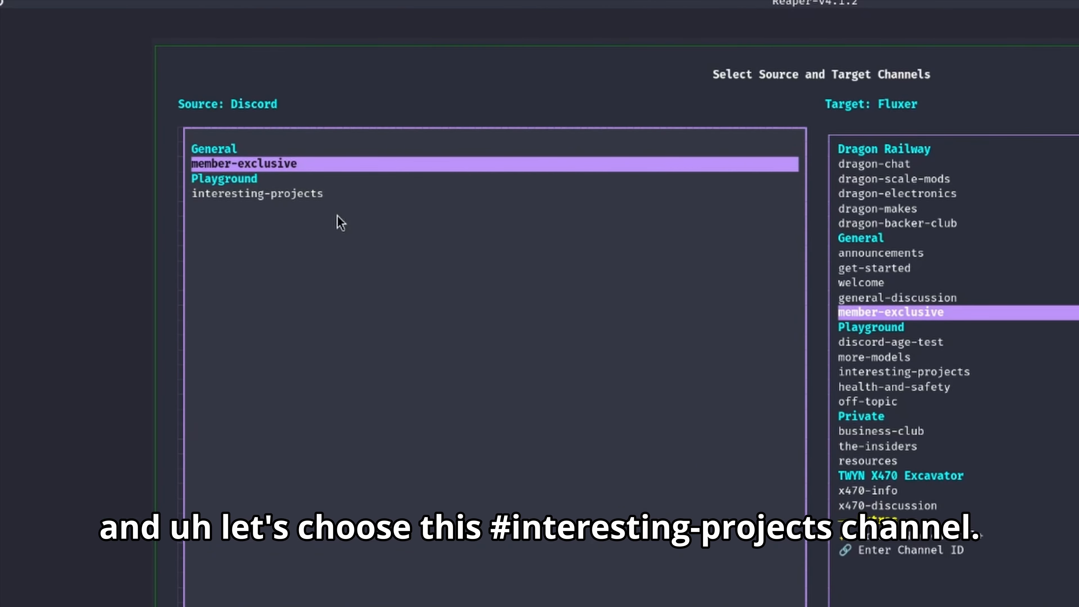
{"action": "left_click", "coordinate": [213, 129]}
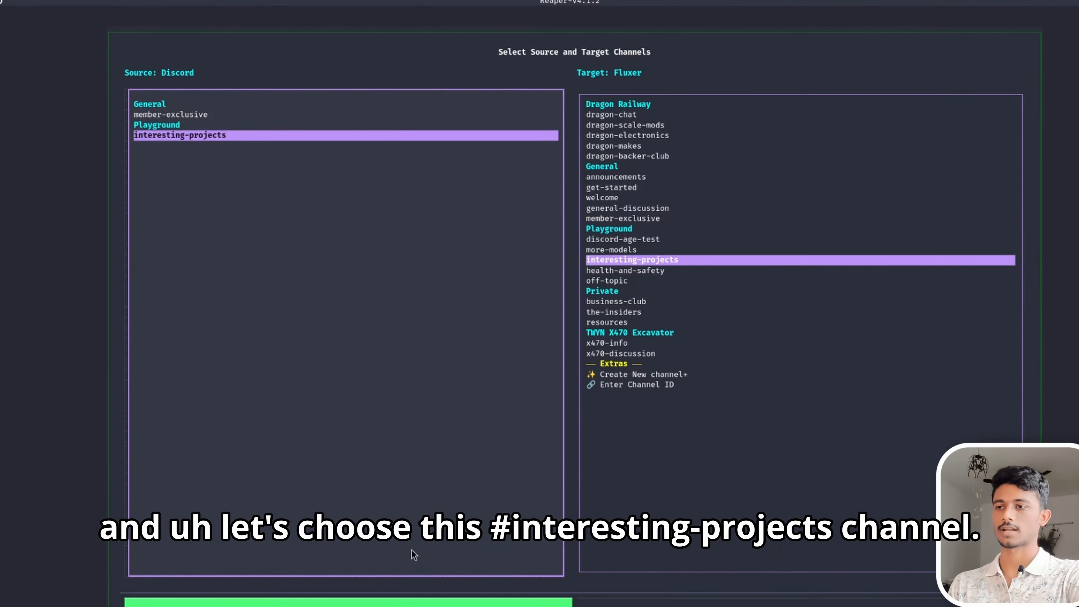
{"action": "left_click", "coordinate": [374, 603]}
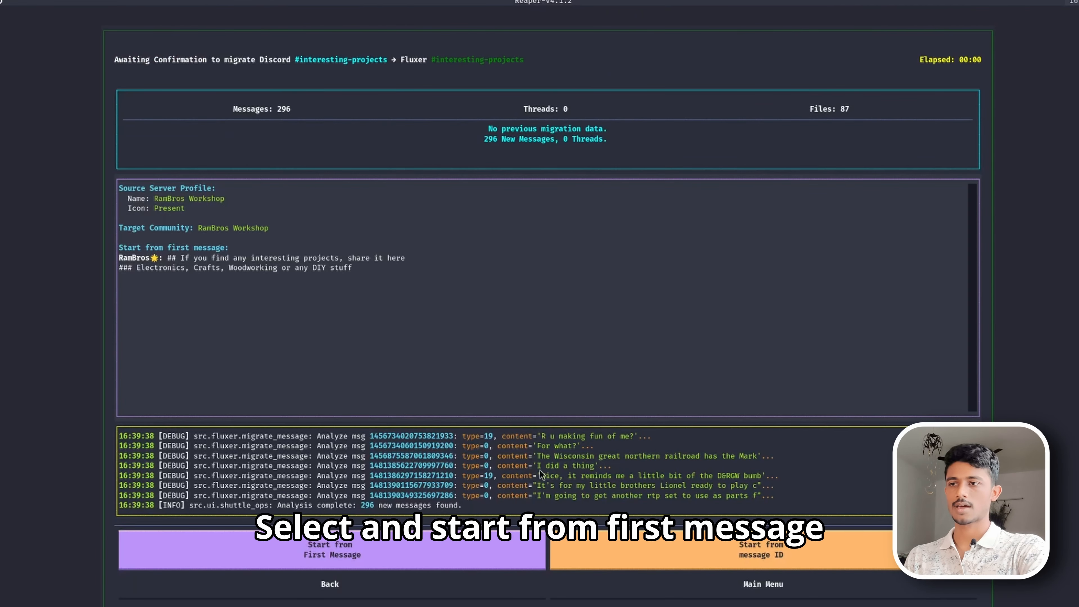
{"action": "left_click", "coordinate": [439, 549]}
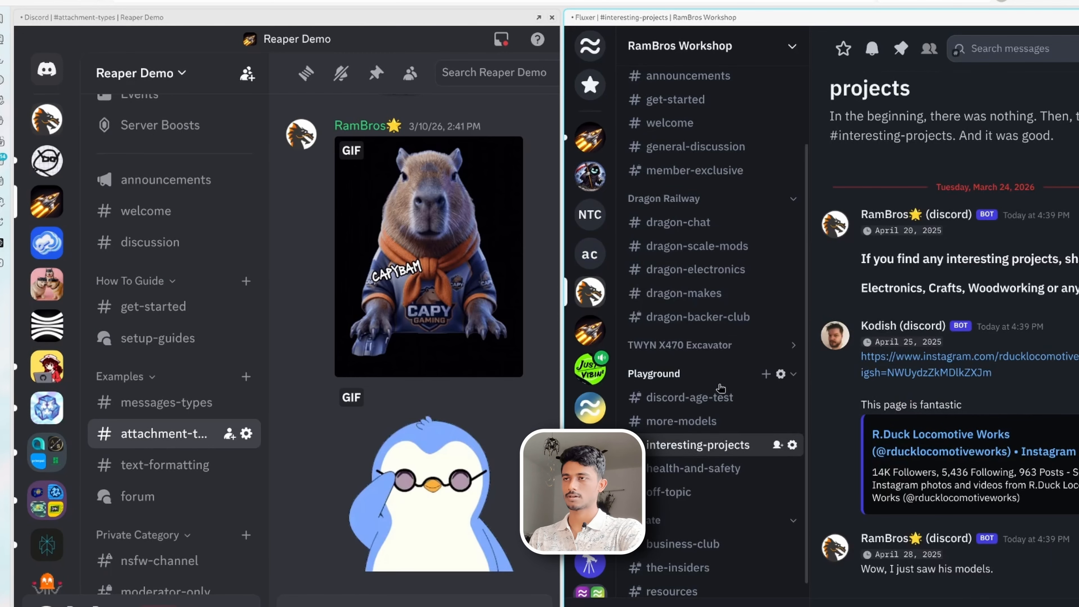
- Compare the interesting-projects channel in the Discord server with its migrated copy in Fluxer
{"action": "scroll", "coordinate": [719, 558], "scroll_direction": "down", "scroll_amount": 1}
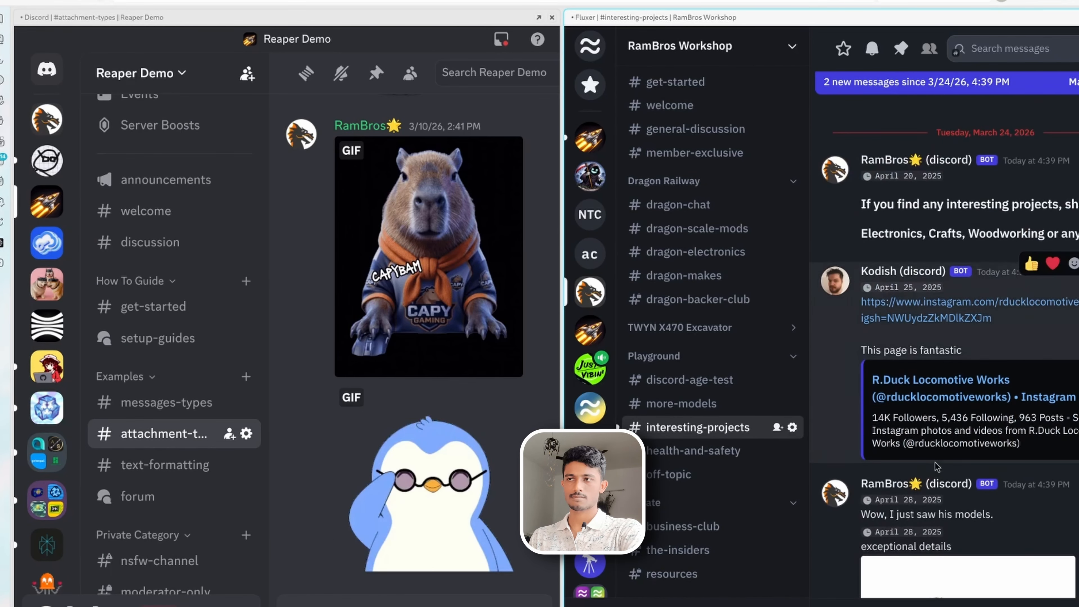
{"action": "left_click", "coordinate": [46, 119]}
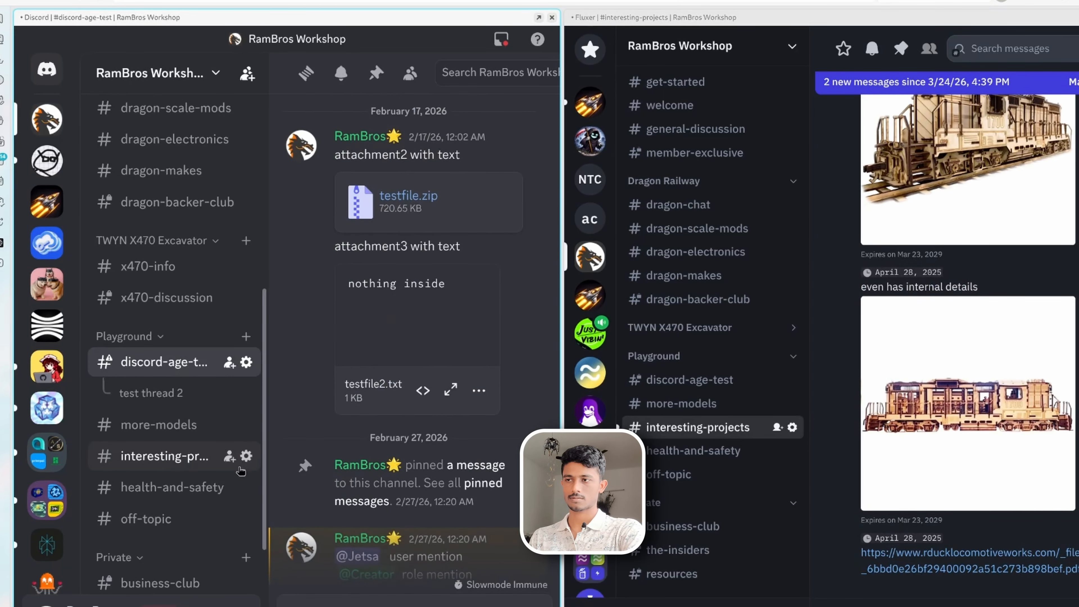
{"action": "left_click", "coordinate": [150, 463]}
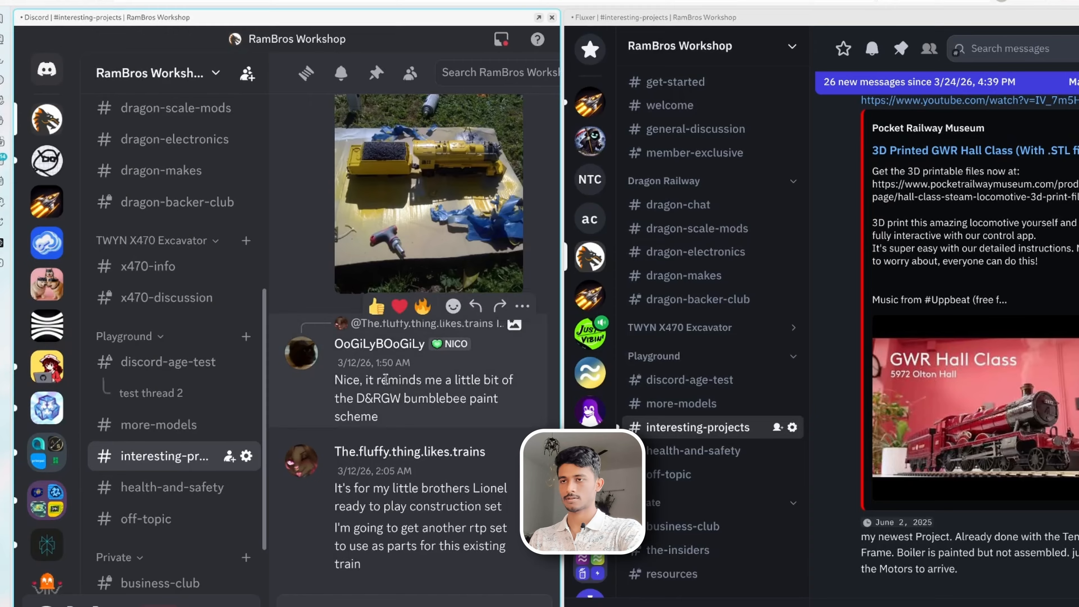
- Cancel the interesting-projects migration partway through and return to the main menu
{"action": "key", "text": "super"}
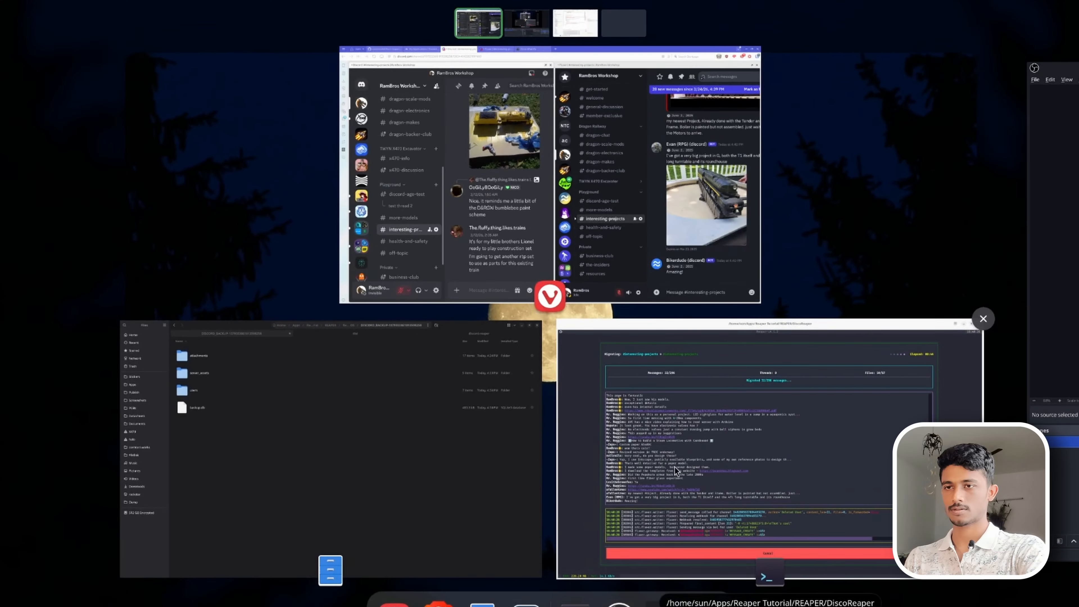
{"action": "left_click", "coordinate": [675, 466]}
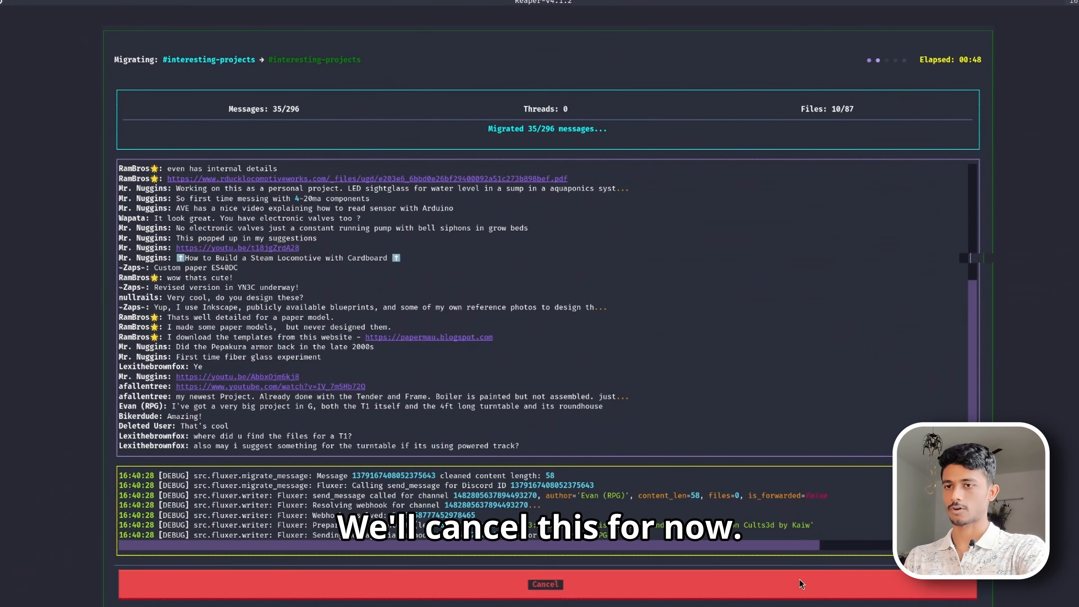
{"action": "left_click", "coordinate": [816, 580]}
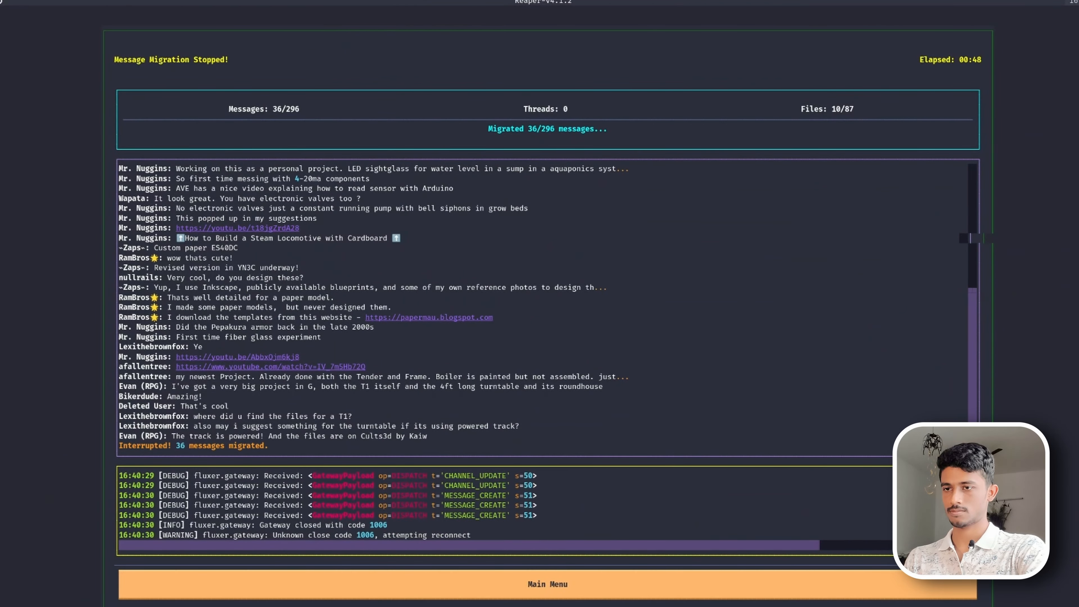
{"action": "left_click", "coordinate": [685, 592]}
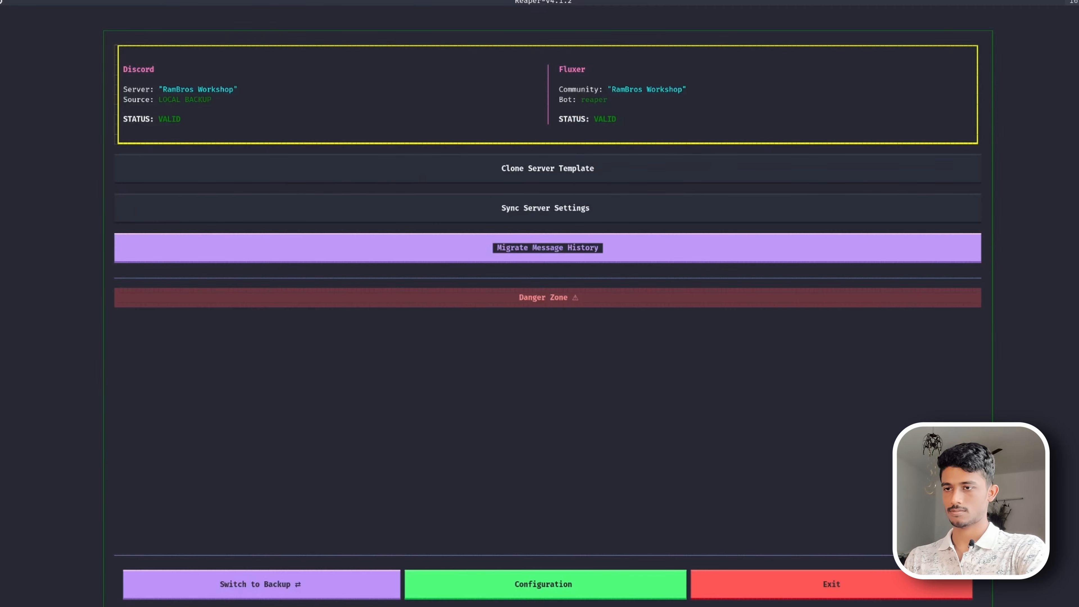
- Open the configuration and save it
{"action": "left_click", "coordinate": [534, 595]}
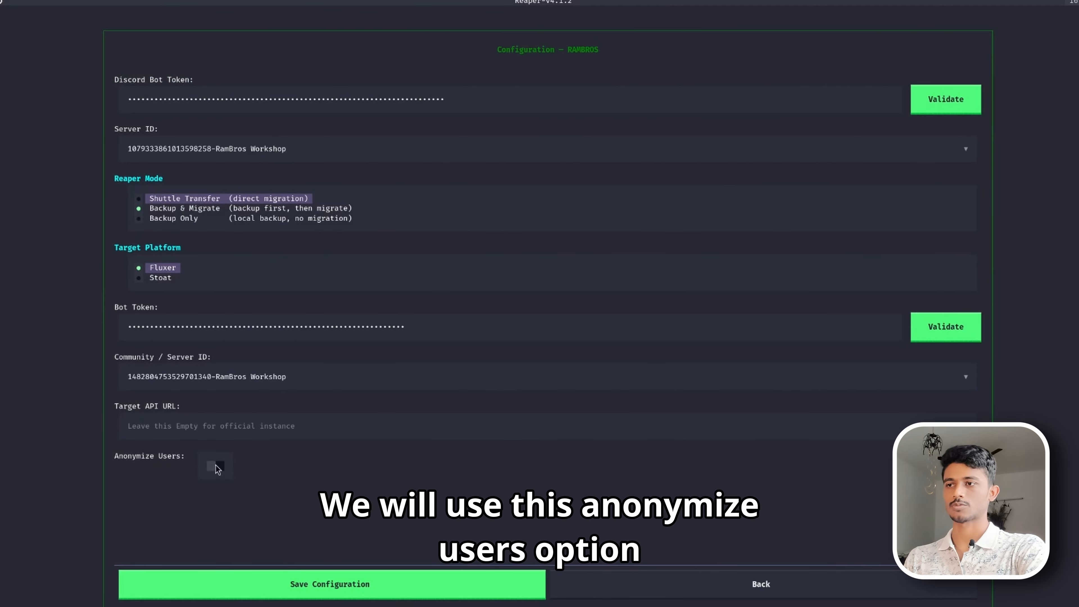
{"action": "left_click", "coordinate": [373, 585]}
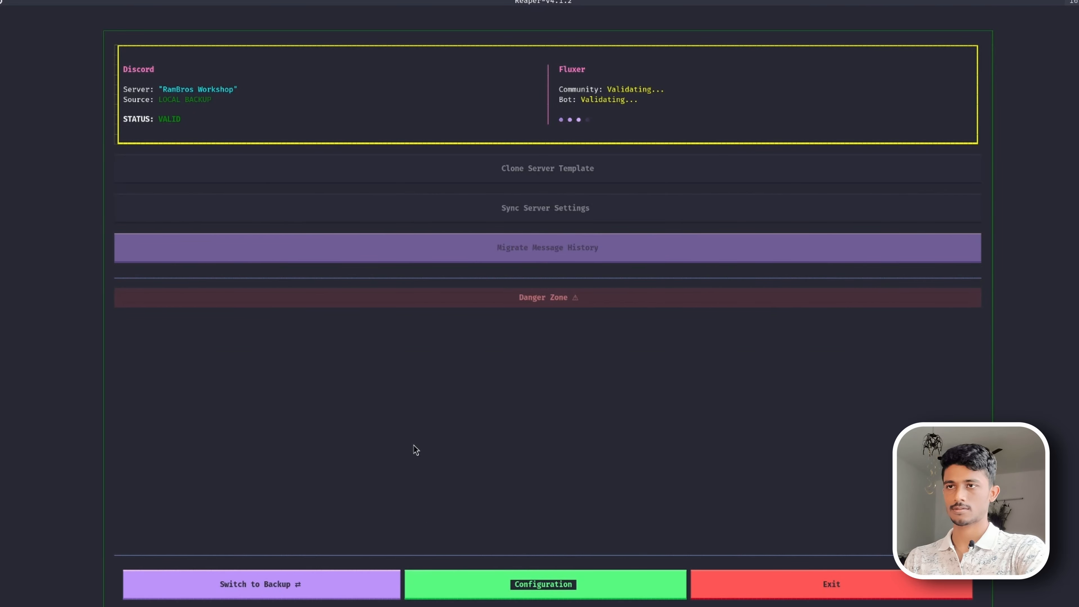
- Migrate the member-exclusive channel's message history from the local backup into Fluxer's member-exclusive channel, starting from the first message
{"action": "left_click", "coordinate": [538, 260]}
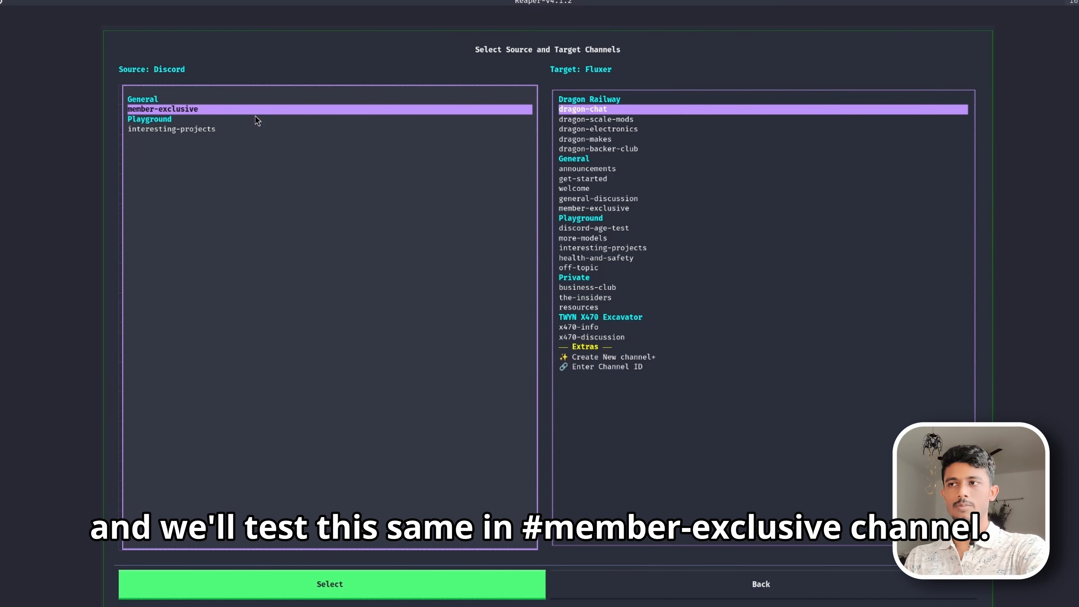
{"action": "left_click", "coordinate": [282, 110]}
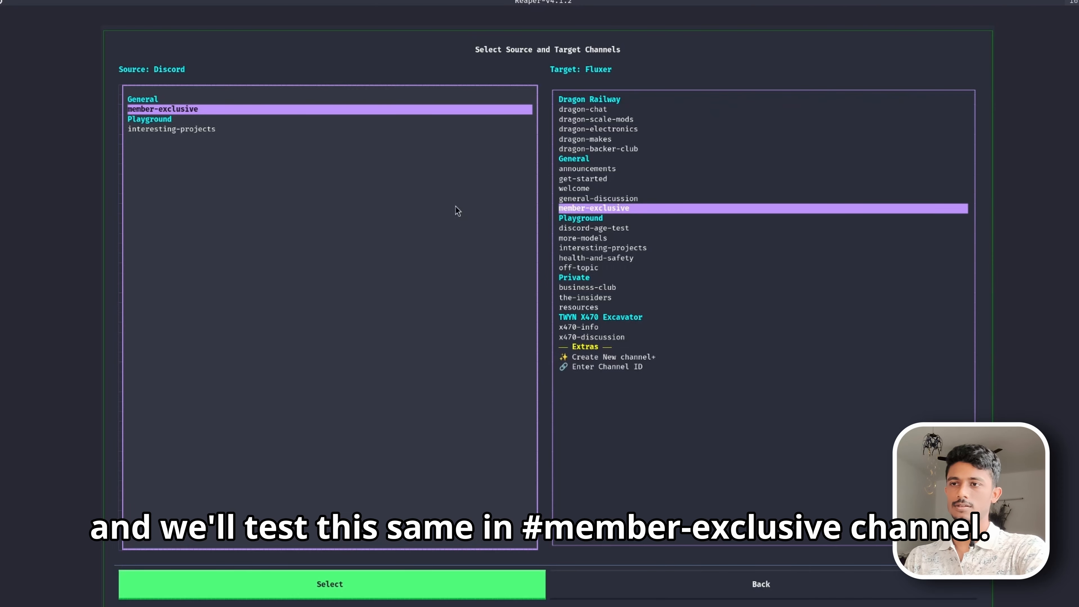
{"action": "left_click", "coordinate": [368, 589]}
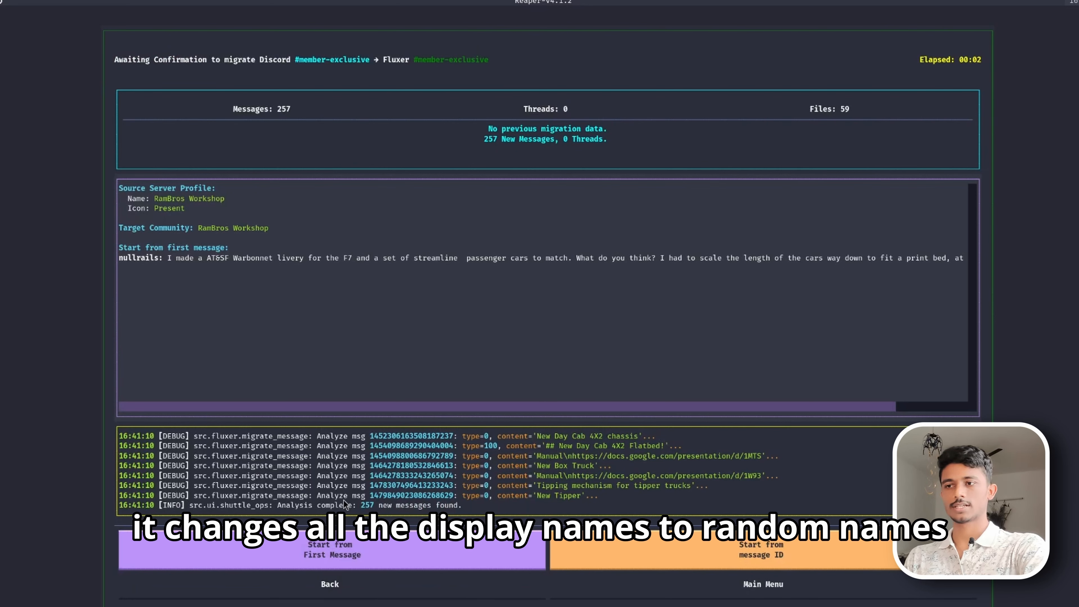
{"action": "left_click", "coordinate": [362, 550]}
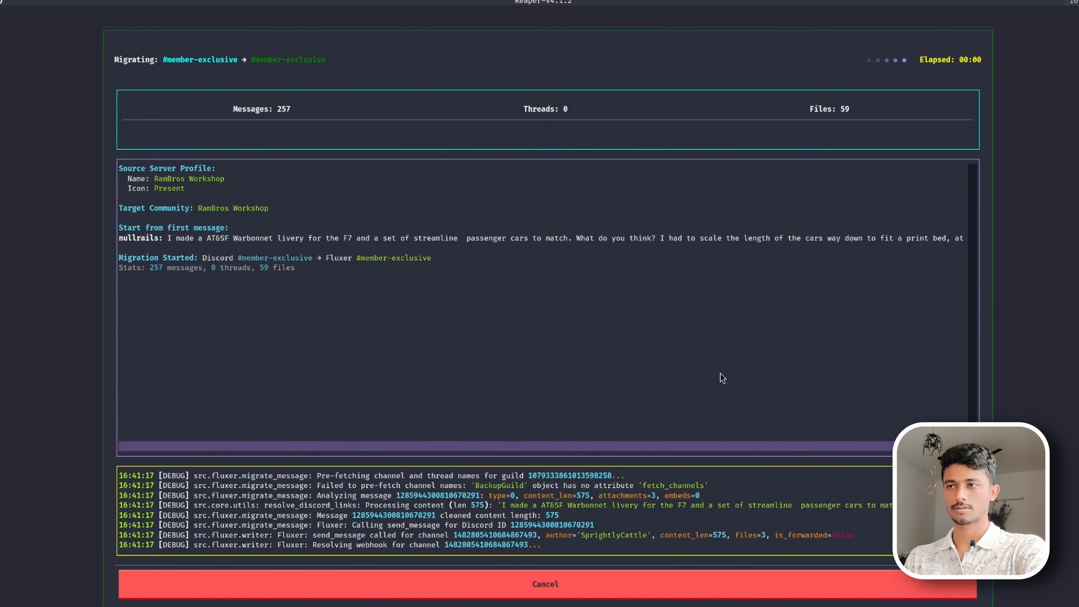
- Review the migrated member-exclusive channel in Fluxer beside the Discord server
{"action": "key", "text": "super"}
{"action": "left_click", "coordinate": [696, 227]}
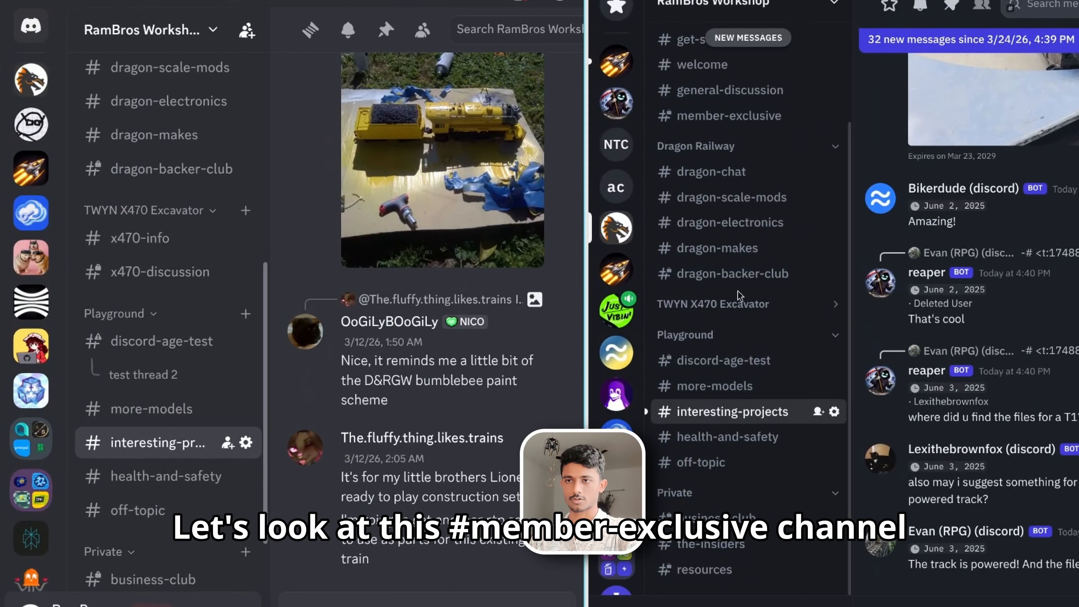
{"action": "left_click", "coordinate": [729, 116]}
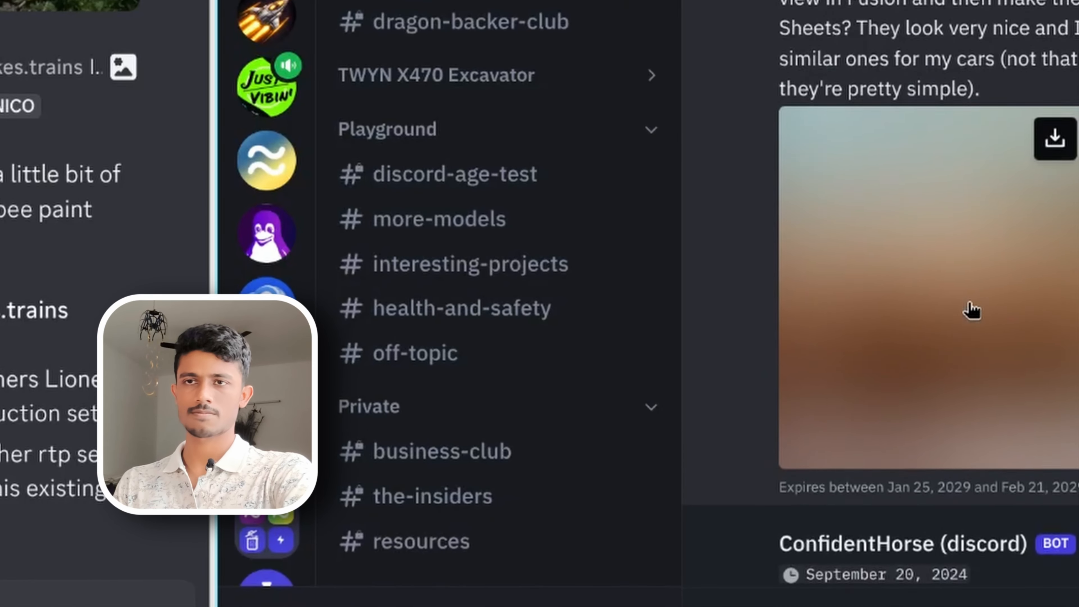
{"action": "scroll", "coordinate": [972, 311], "scroll_direction": "up", "scroll_amount": 5}
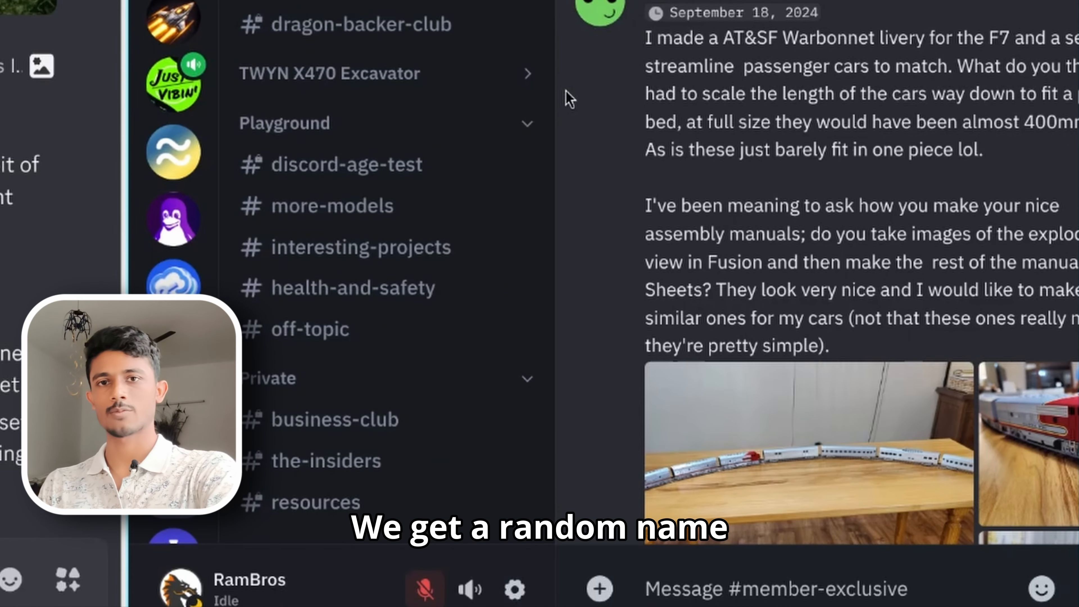
{"action": "scroll", "coordinate": [599, 29], "scroll_direction": "down", "scroll_amount": 15}
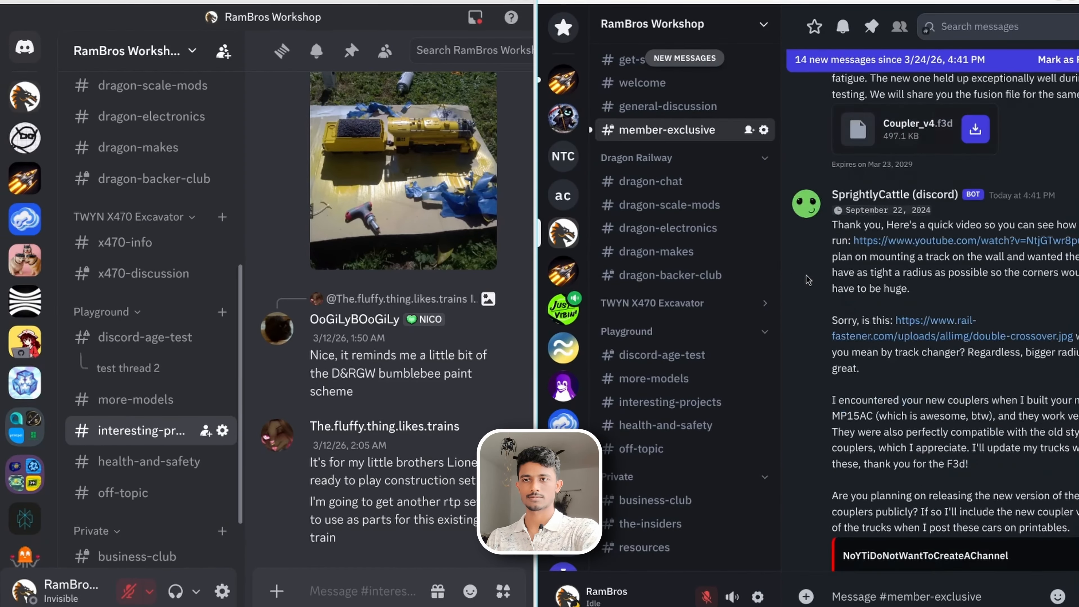
{"action": "scroll", "coordinate": [808, 280], "scroll_direction": "down", "scroll_amount": 15}
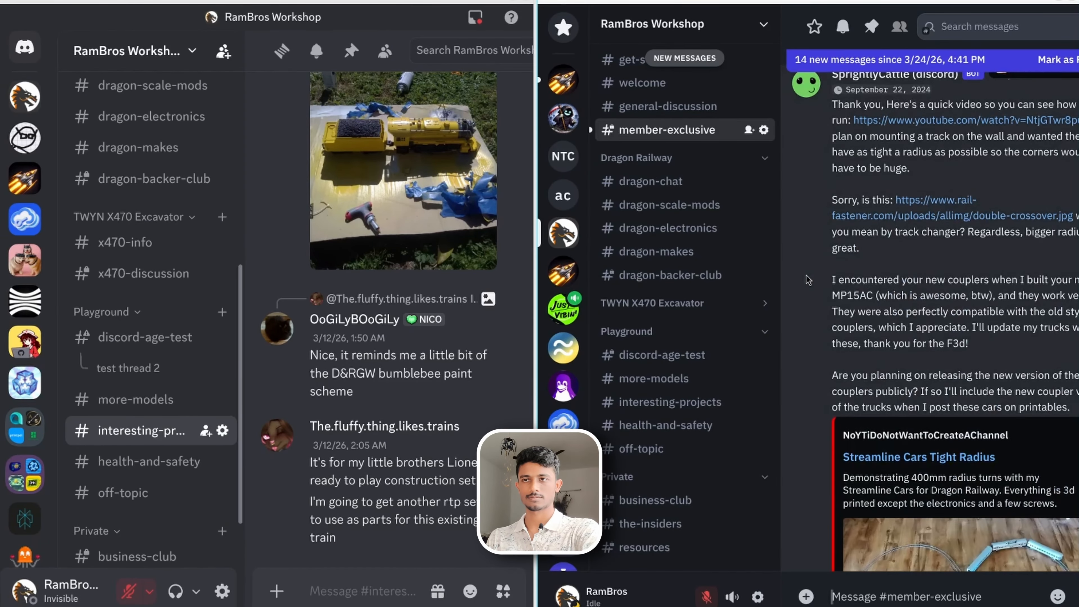
{"action": "scroll", "coordinate": [808, 280], "scroll_direction": "down", "scroll_amount": 4}
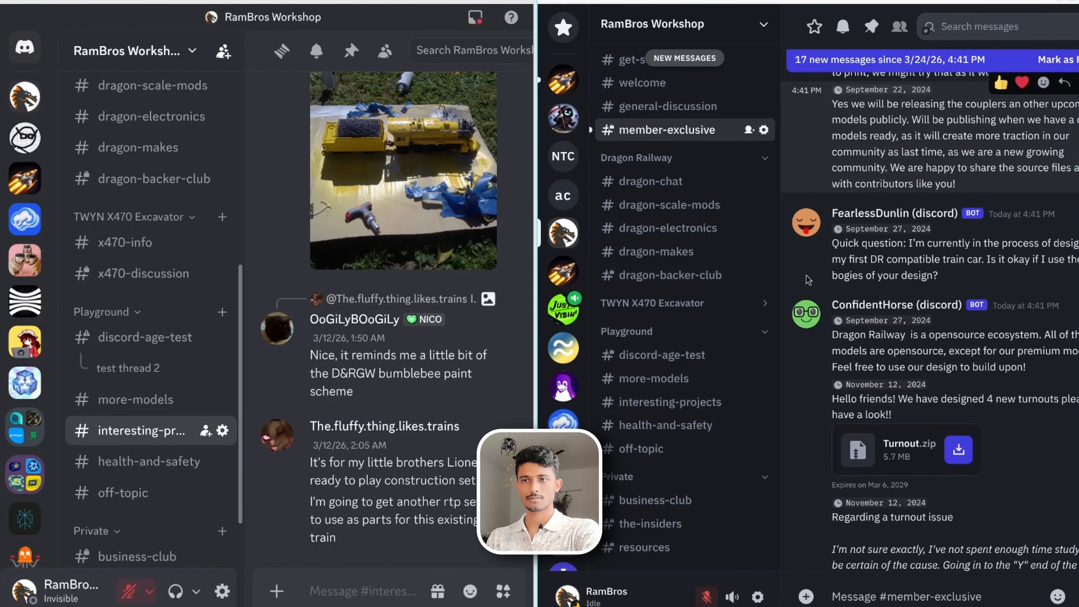
{"action": "scroll", "coordinate": [808, 280], "scroll_direction": "down", "scroll_amount": 15}
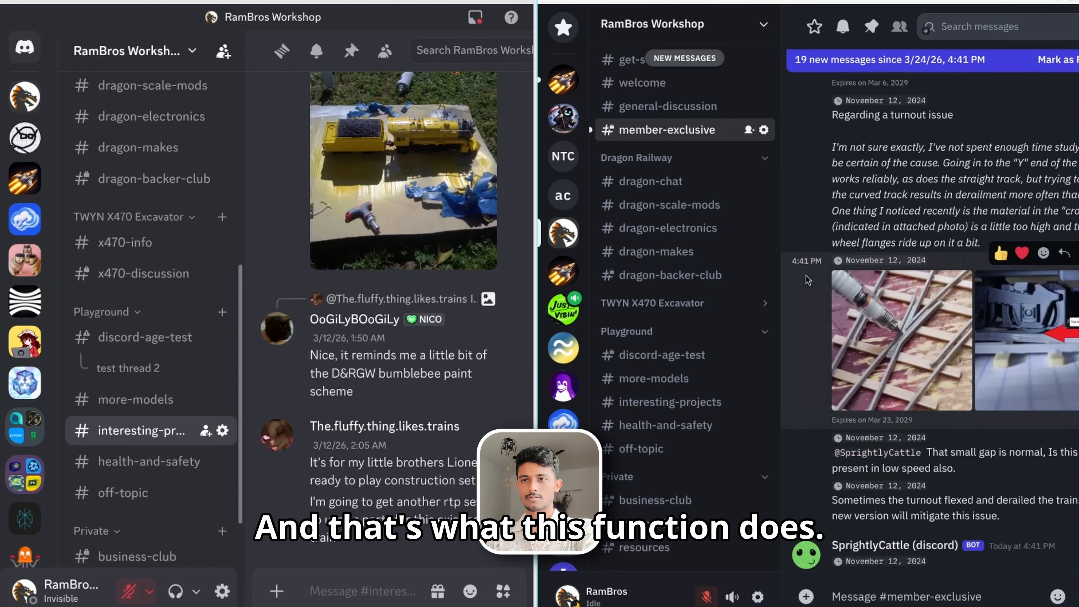
{"action": "scroll", "coordinate": [883, 506], "scroll_direction": "down", "scroll_amount": 4}
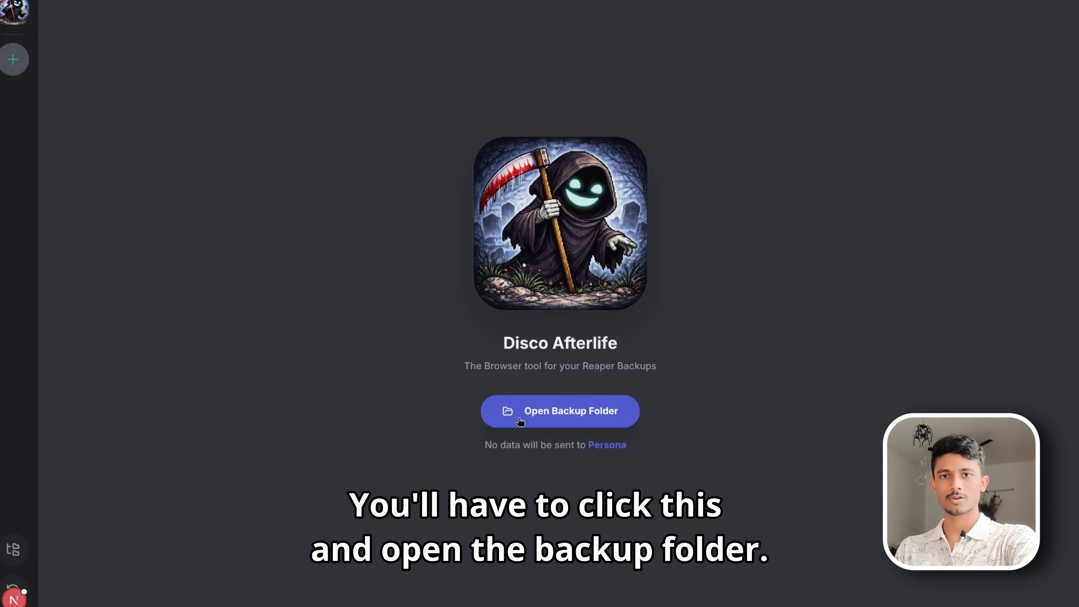
- Open the DISCORD_BACKUP folder in Disco Afterlife and allow the site to view its files
{"action": "left_click", "coordinate": [562, 426]}
{"action": "double_click", "coordinate": [414, 113]}
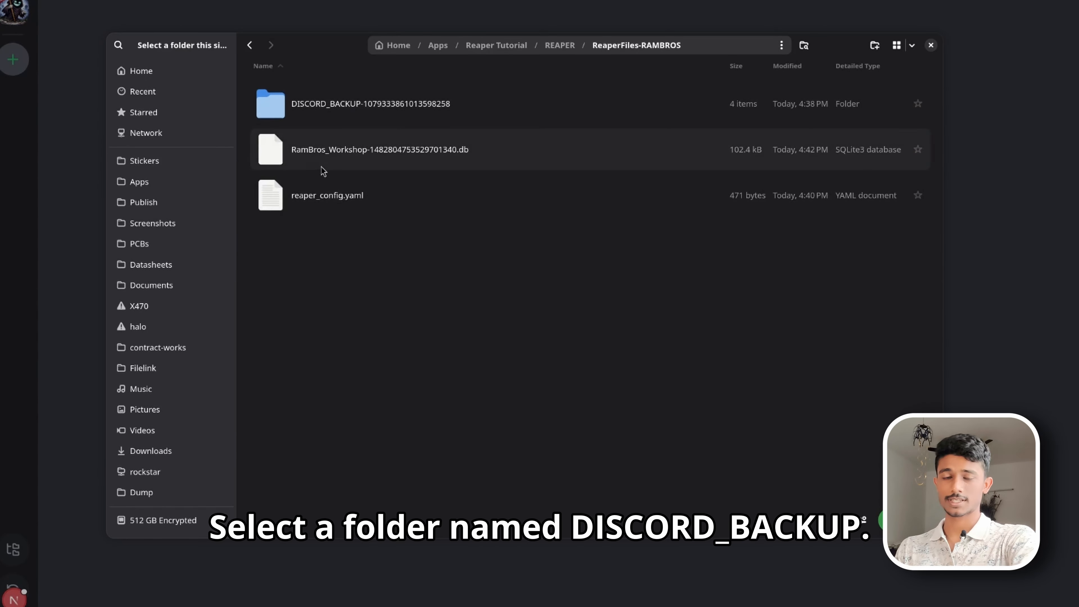
{"action": "double_click", "coordinate": [388, 116]}
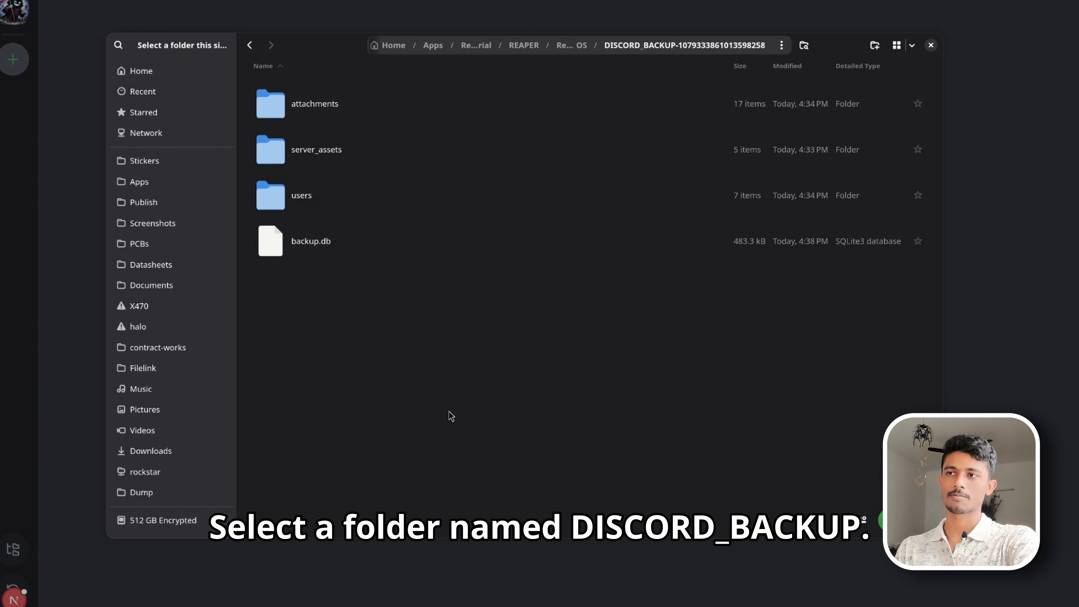
{"action": "left_click", "coordinate": [903, 519]}
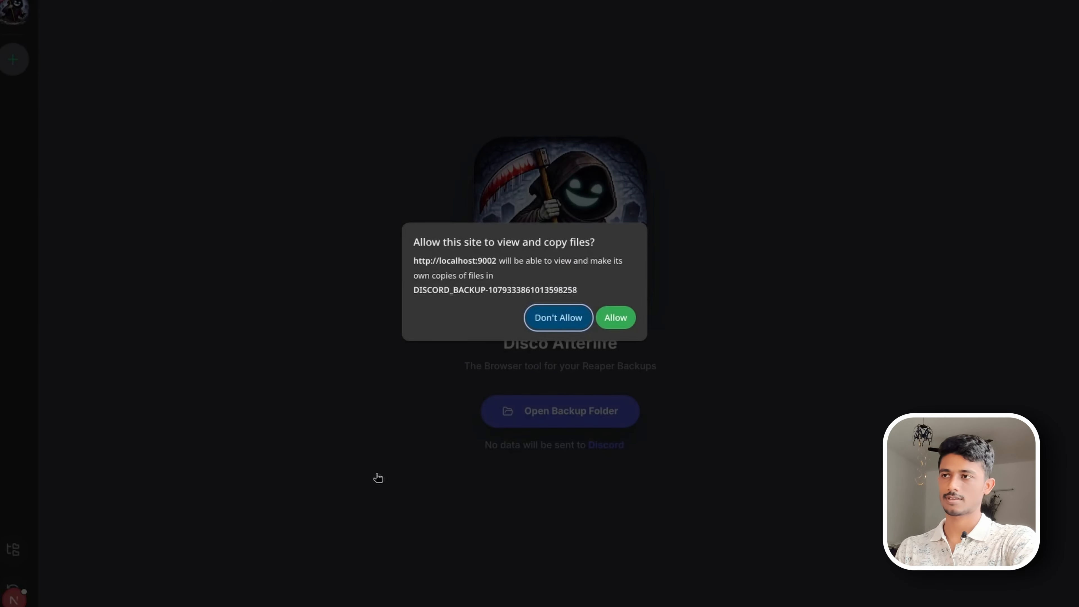
{"action": "left_click", "coordinate": [621, 319]}
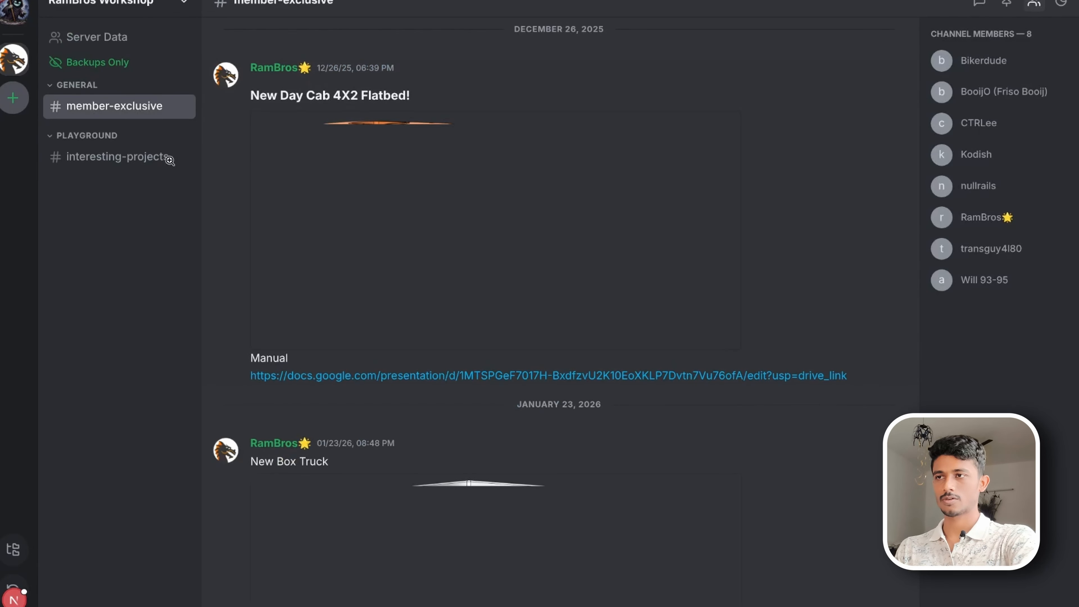
- Examine the backup's member-exclusive messages and its Server Data info, analytics, emojis, members and roles
{"action": "scroll", "coordinate": [515, 261], "scroll_direction": "down", "scroll_amount": 5}
{"action": "scroll", "coordinate": [514, 260], "scroll_direction": "down", "scroll_amount": 10}
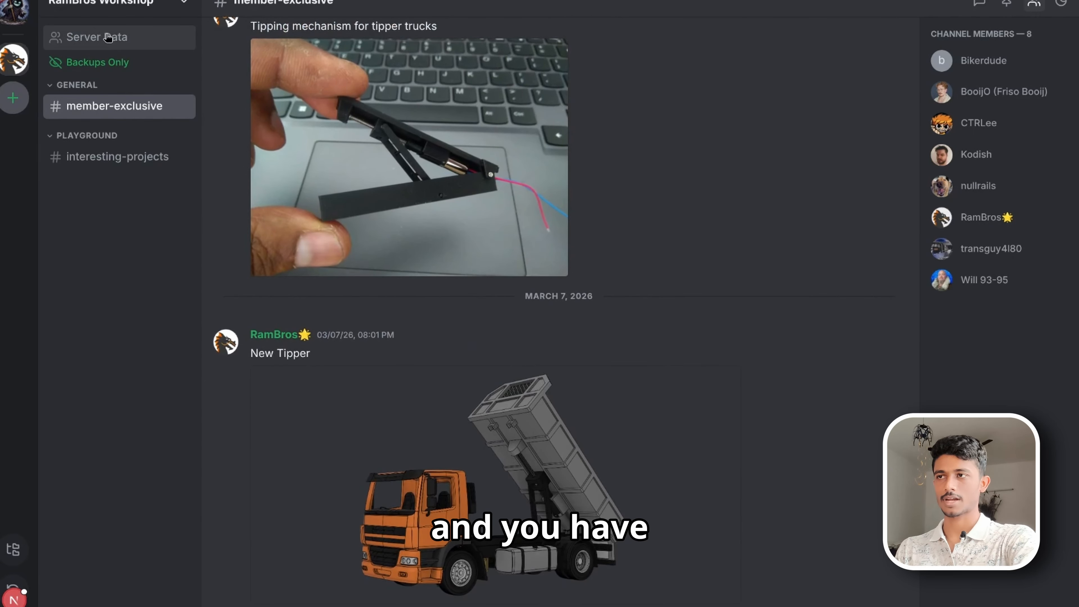
{"action": "left_click", "coordinate": [97, 37]}
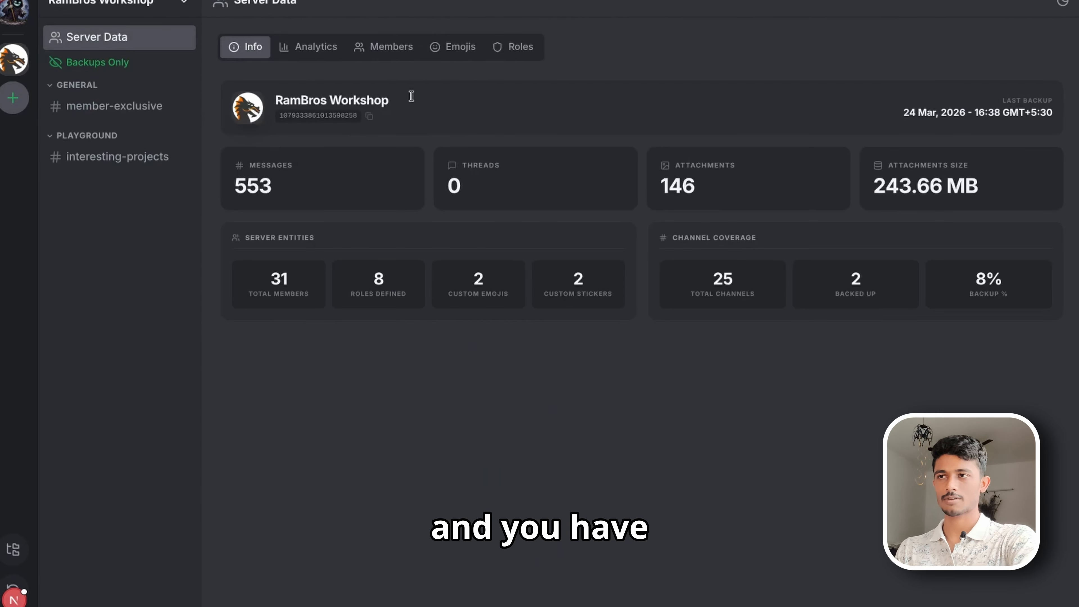
{"action": "left_click", "coordinate": [307, 45]}
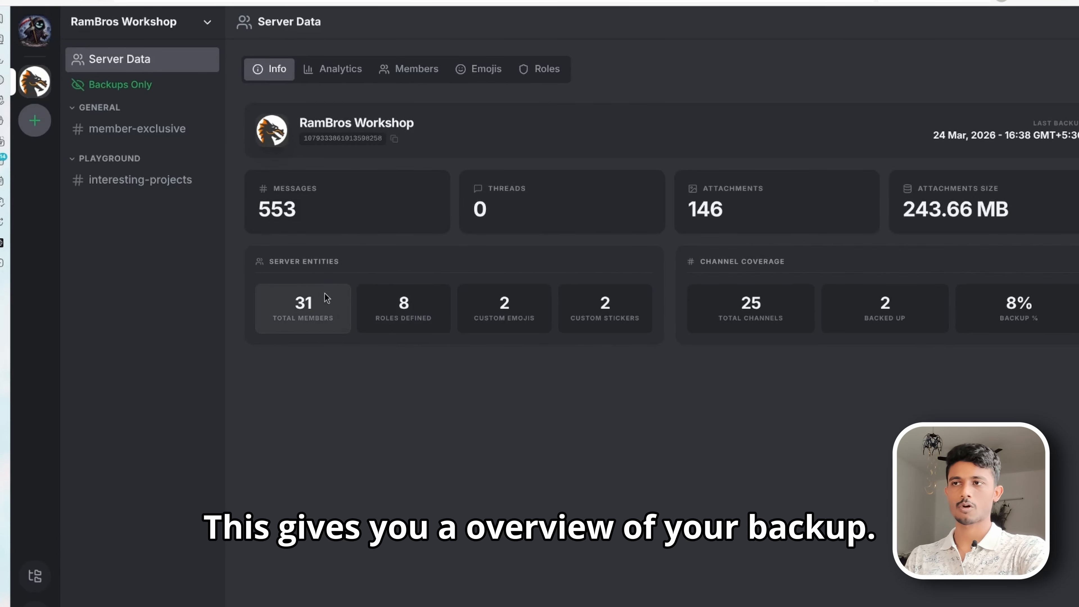
{"action": "left_click", "coordinate": [475, 75]}
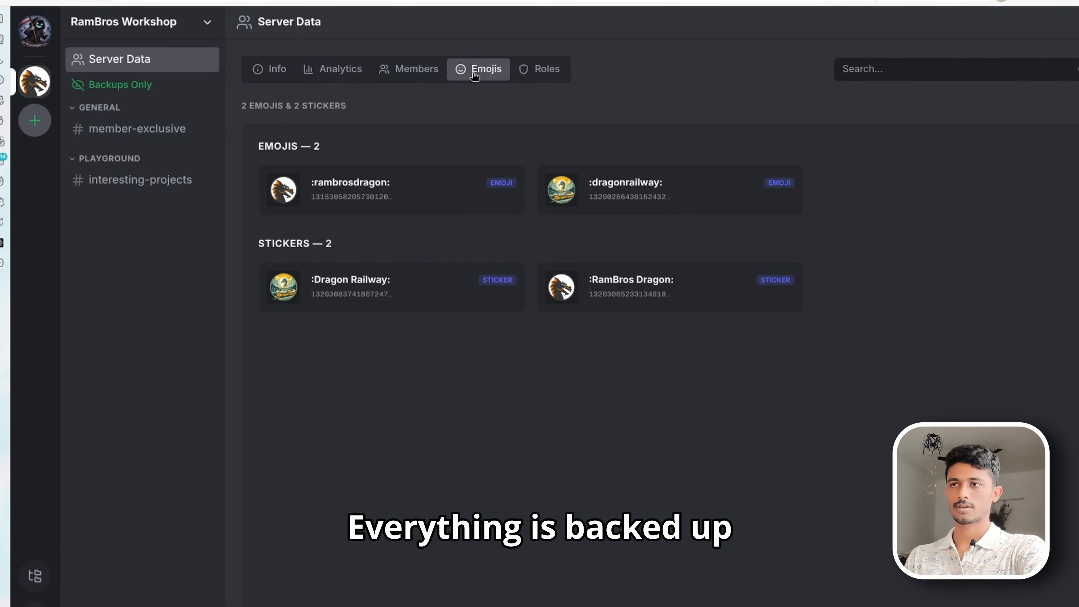
{"action": "left_click", "coordinate": [414, 74]}
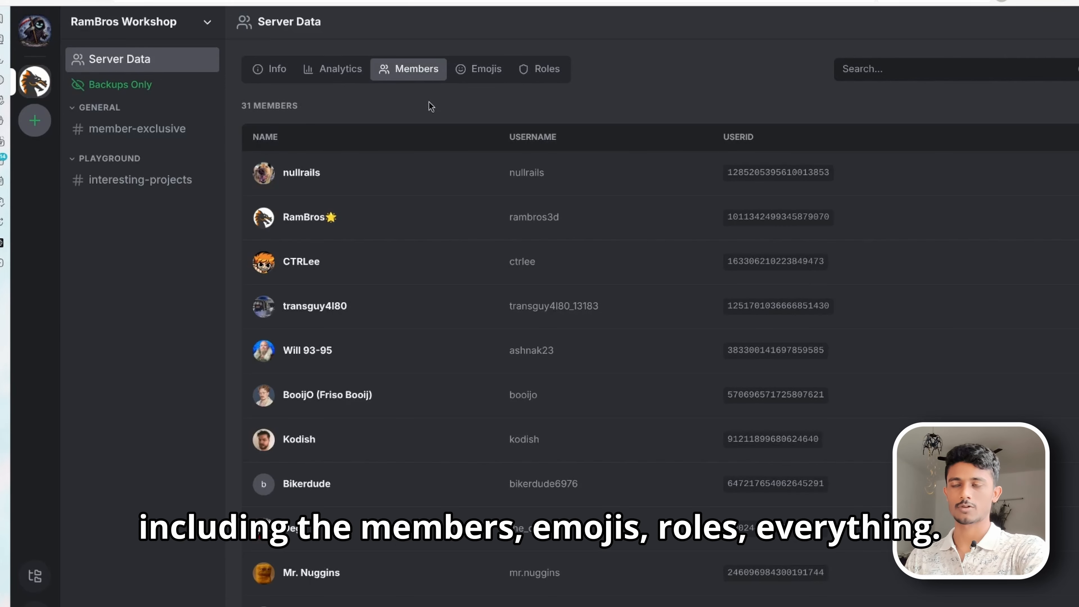
{"action": "left_click", "coordinate": [485, 81]}
{"action": "left_click", "coordinate": [541, 73]}
{"action": "left_click", "coordinate": [340, 74]}
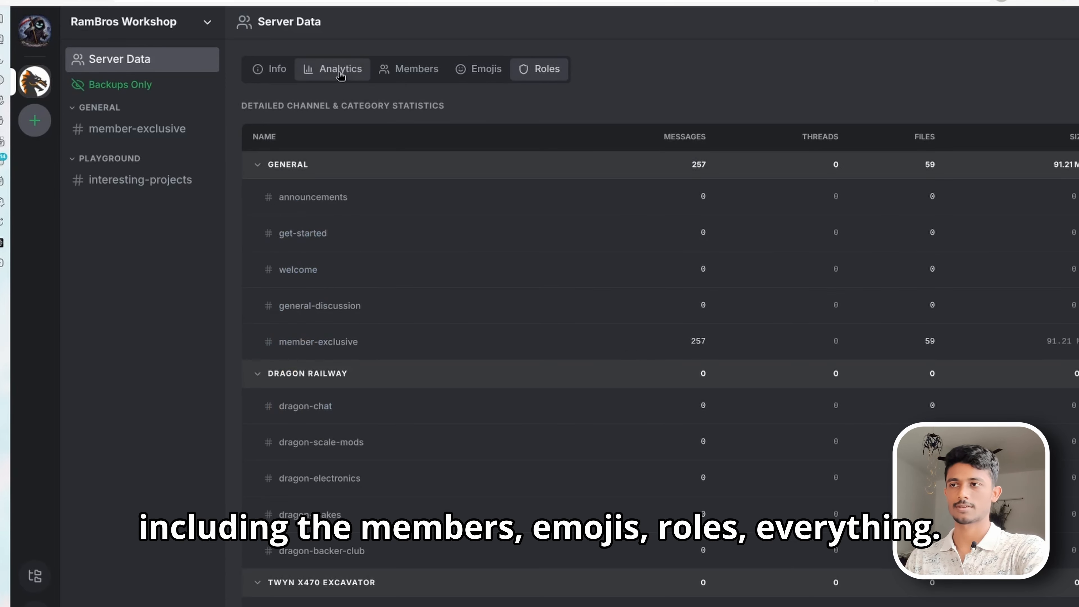
{"action": "left_click", "coordinate": [278, 75]}
- Browse the backed-up member-exclusive and interesting-projects channels in Disco Afterlife
{"action": "left_click", "coordinate": [146, 132]}
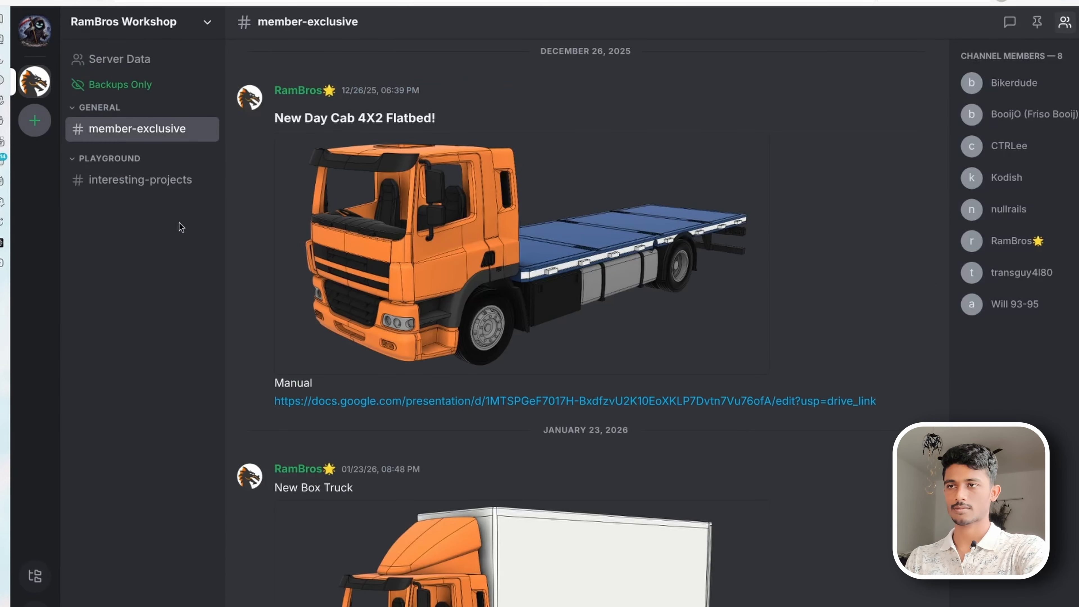
{"action": "left_click", "coordinate": [170, 184]}
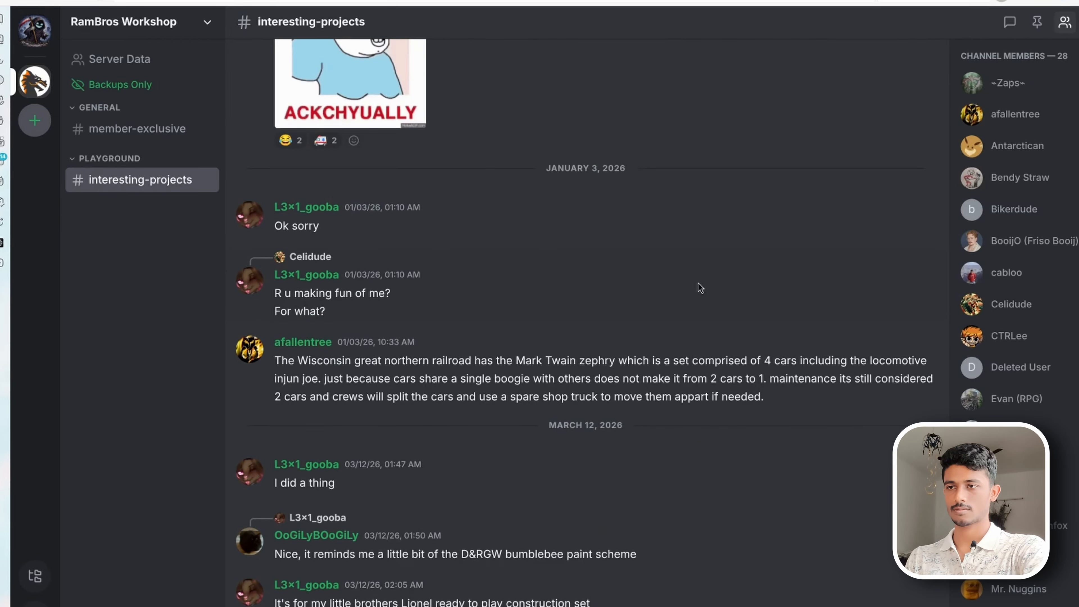
{"action": "scroll", "coordinate": [700, 289], "scroll_direction": "up", "scroll_amount": 20}
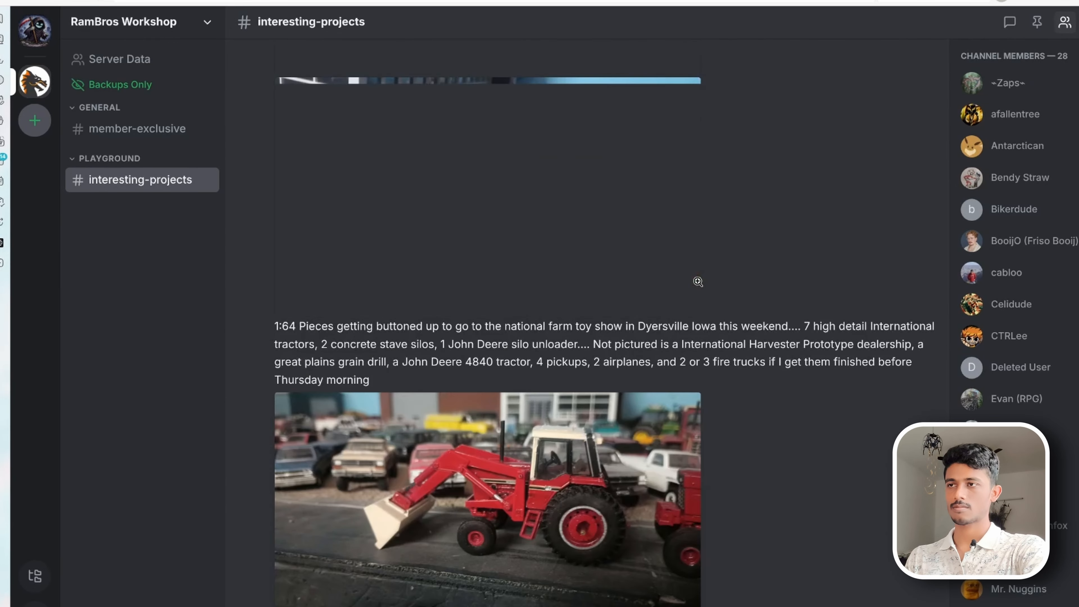
{"action": "scroll", "coordinate": [698, 281], "scroll_direction": "up", "scroll_amount": 10}
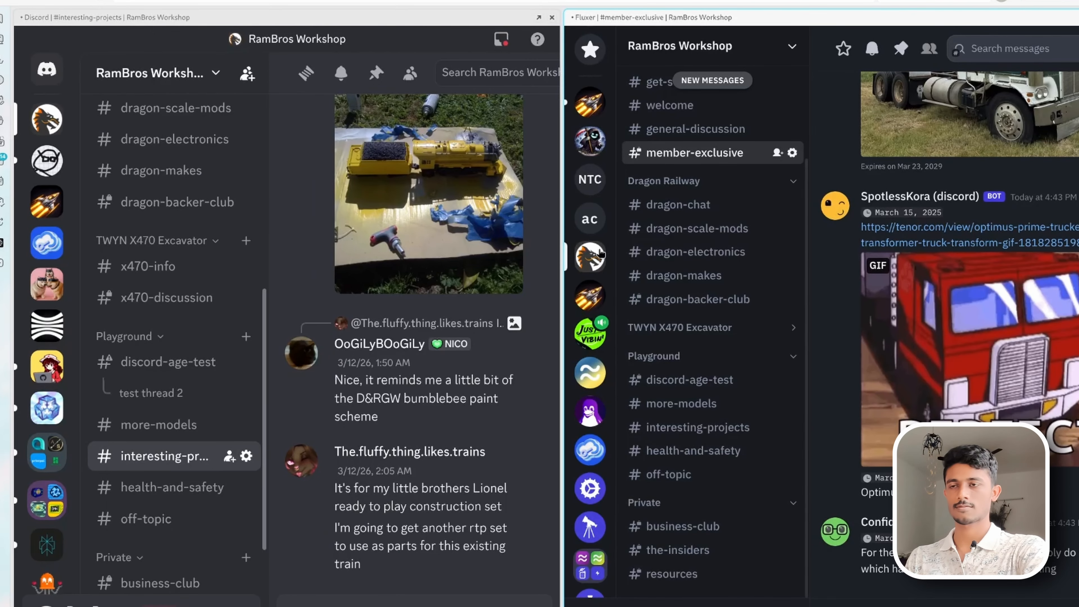
- Check the running member-exclusive migration's progress, then return to the Discord and Fluxer windows
{"action": "key", "text": "super"}
{"action": "left_click", "coordinate": [707, 387]}
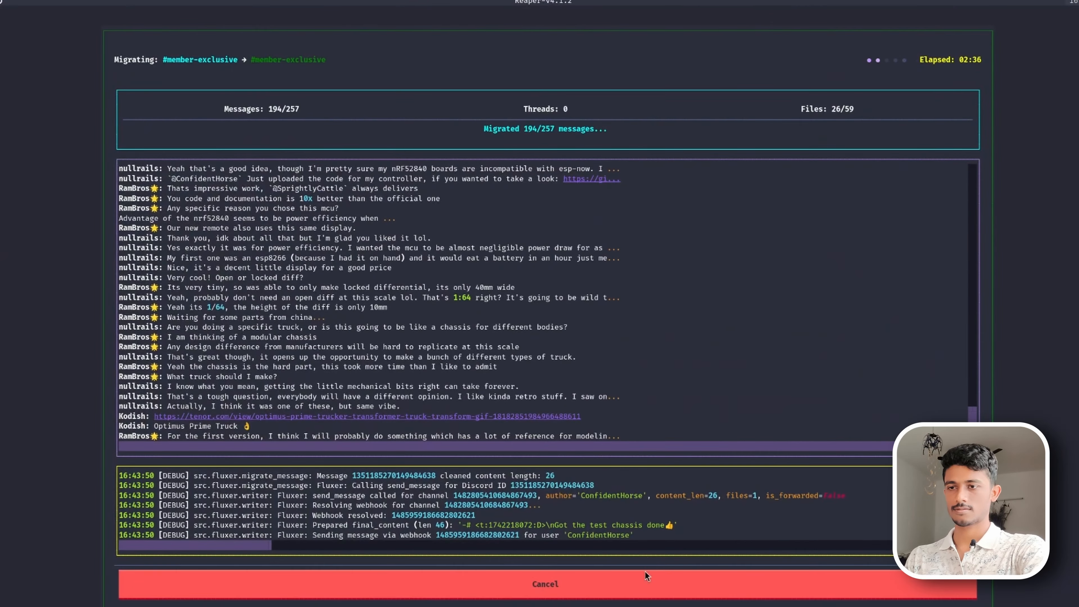
{"action": "key", "text": "super"}
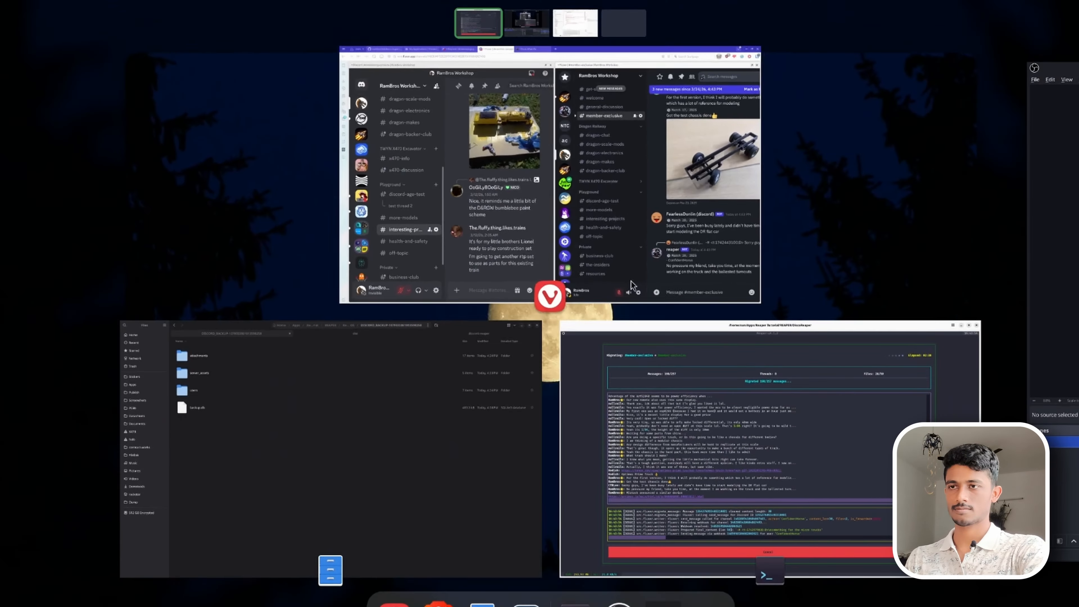
{"action": "left_click", "coordinate": [631, 282]}
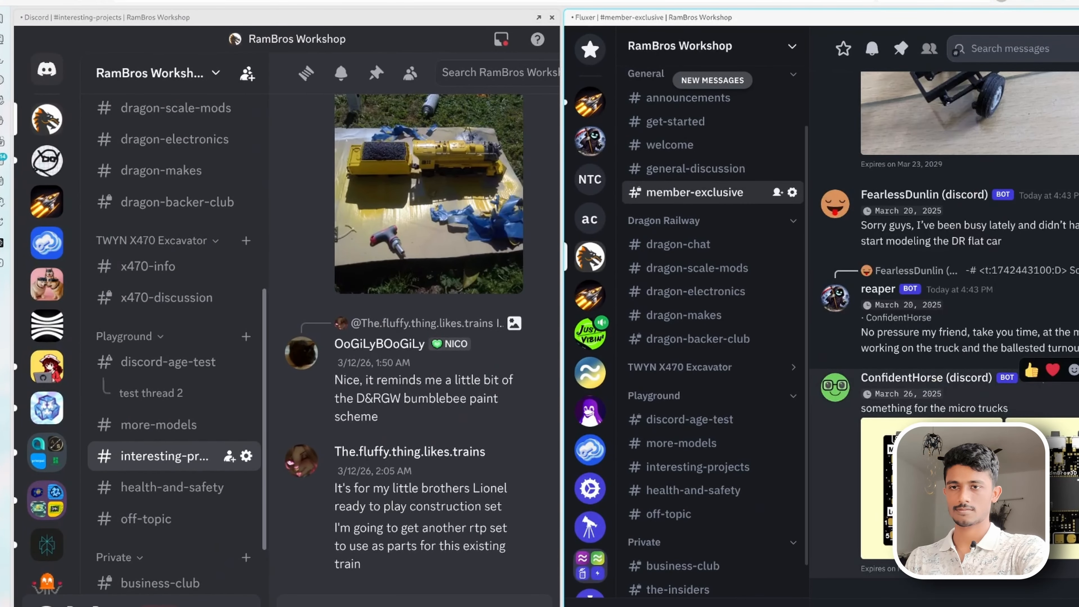